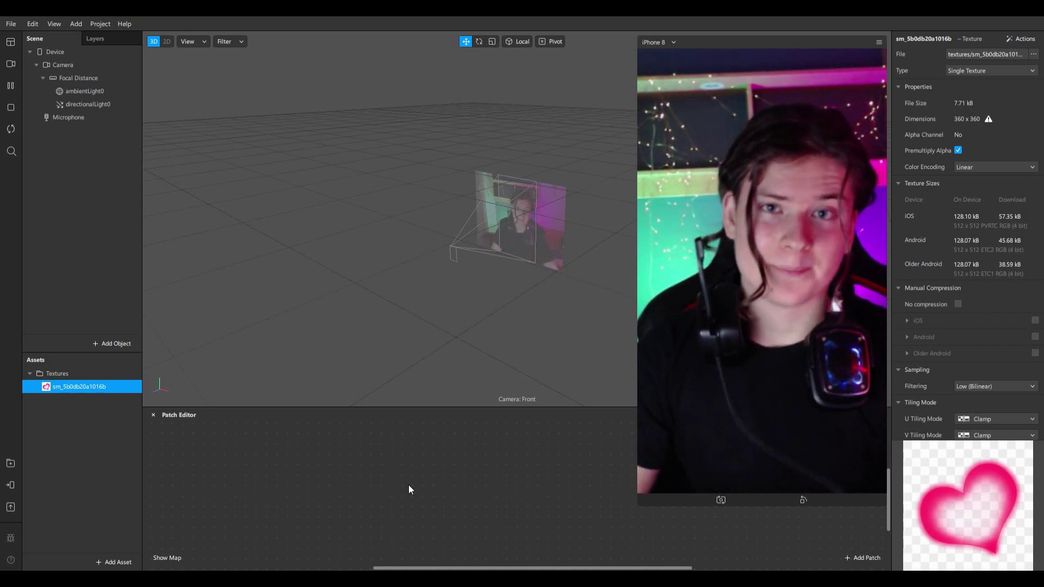
Step: Select Device in the Scene panel to show the iPhone 8 properties in the Inspector
click(64, 51)
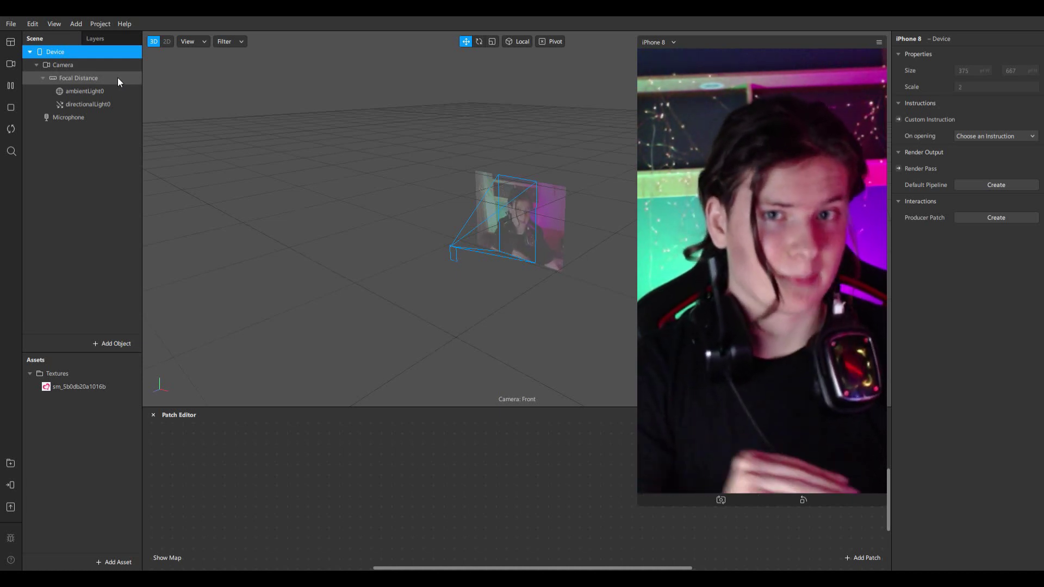
Step: Create the Device's default pipeline: cameraTexture0, Scene Render Pass and Device output patches
click(80, 61)
click(72, 51)
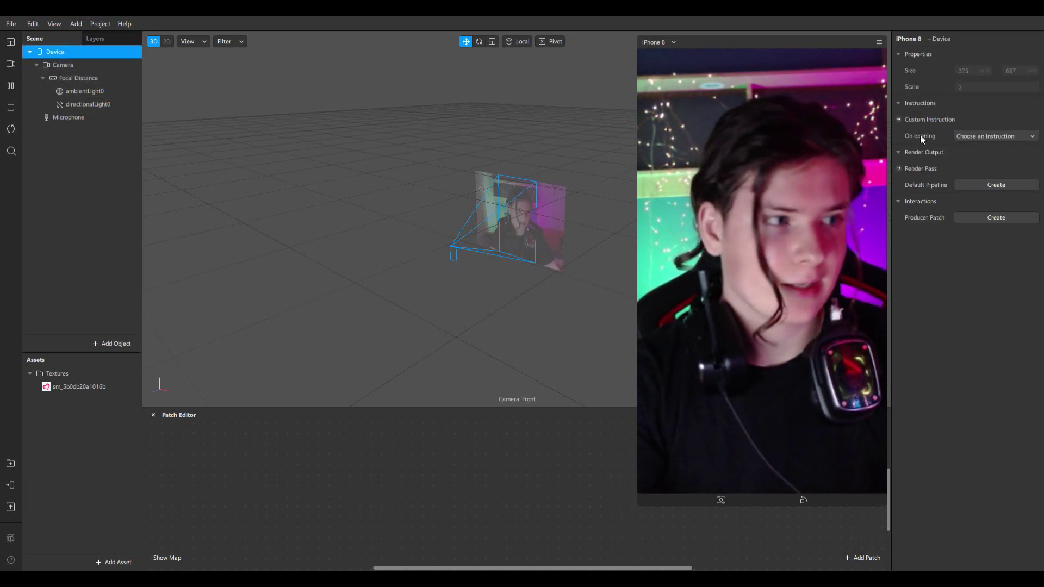
click(1017, 186)
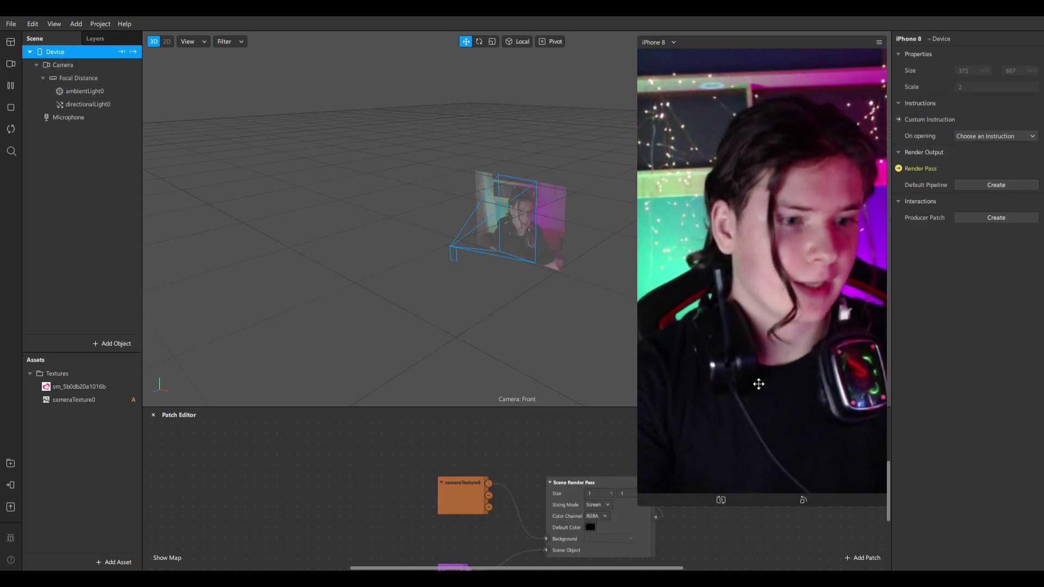
Step: Enlarge the Patch Editor and shrink the simulator preview
drag(605, 416, 604, 299)
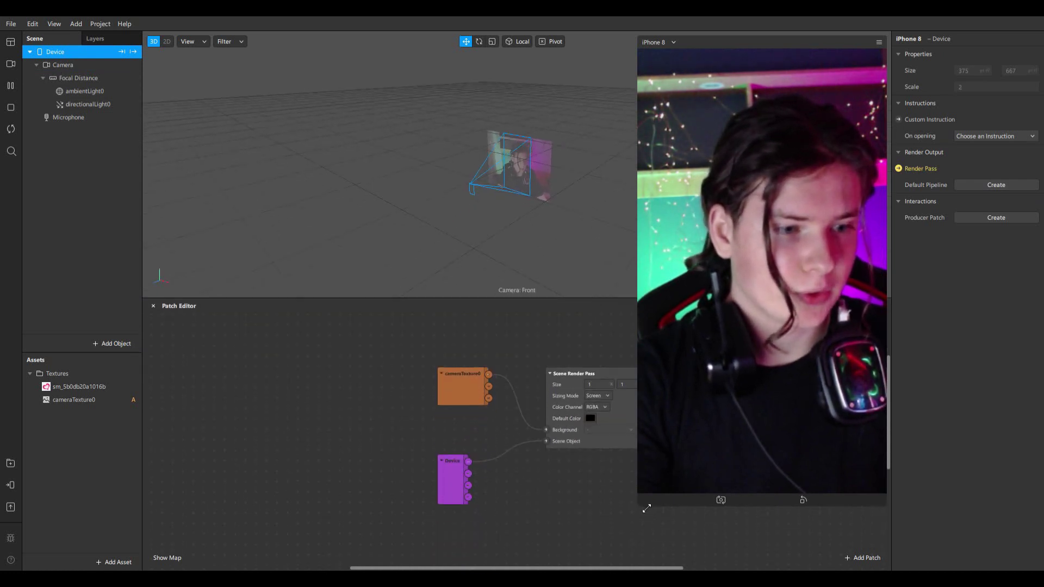
drag(642, 507, 736, 348)
scroll(663, 523, up, 3)
drag(680, 473, 762, 525)
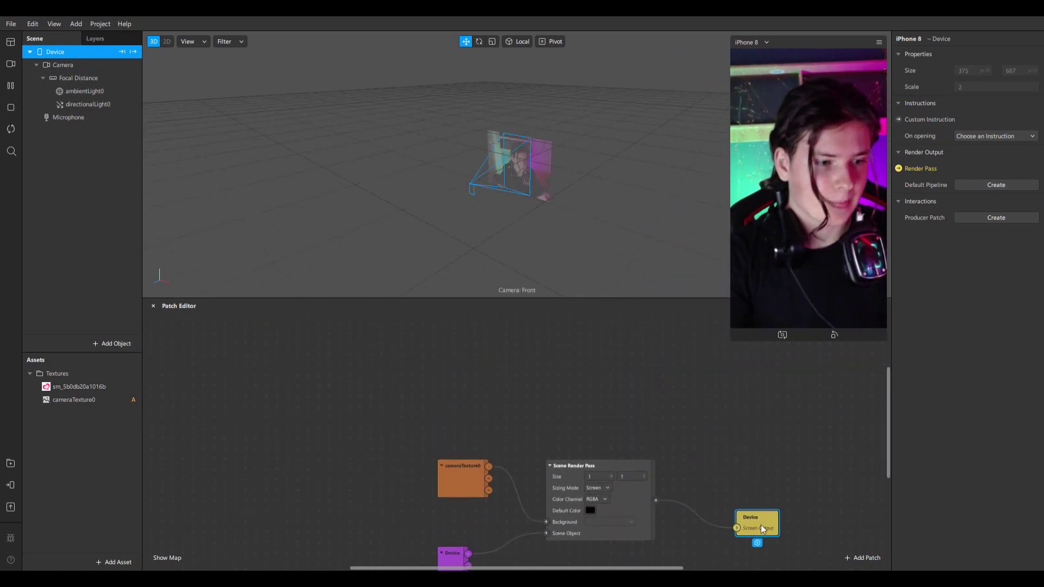
scroll(655, 458, up, 1)
scroll(609, 394, up, 3)
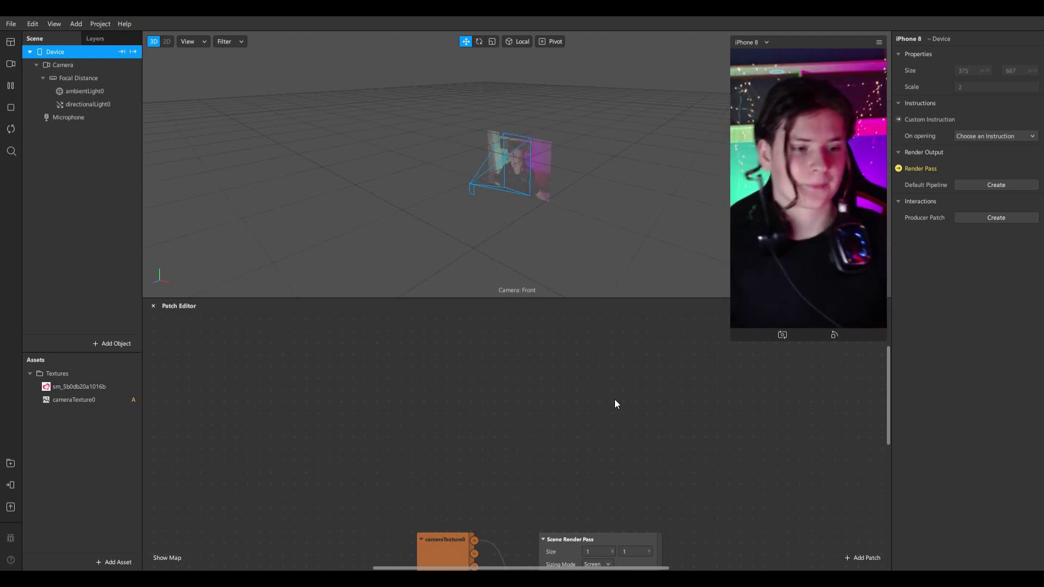
Step: Add Shader Render Pass and Delay Frame patches and place them side by side
scroll(577, 419, up, 2)
key(a)
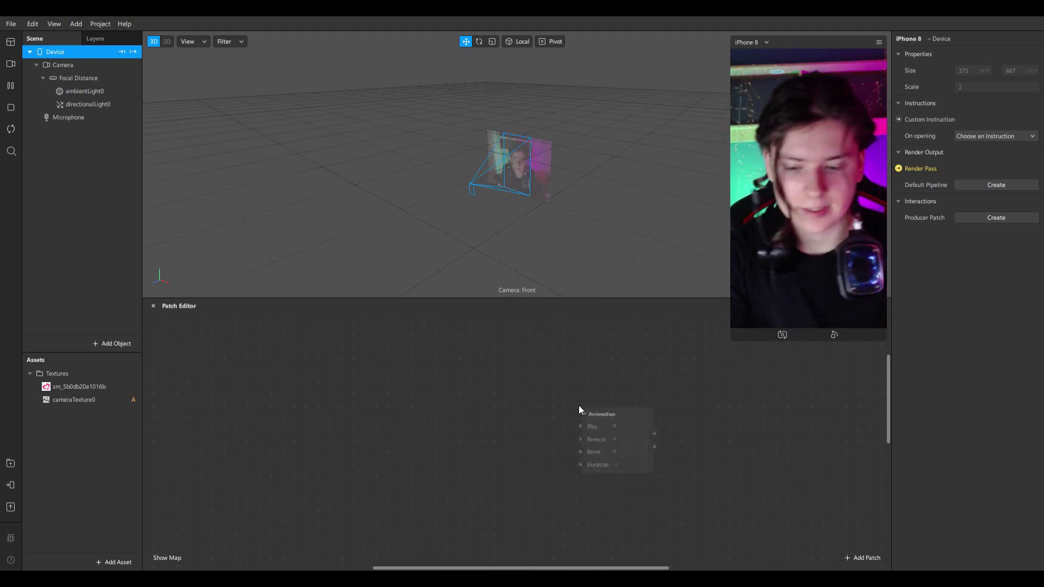
key(h)
key(s)
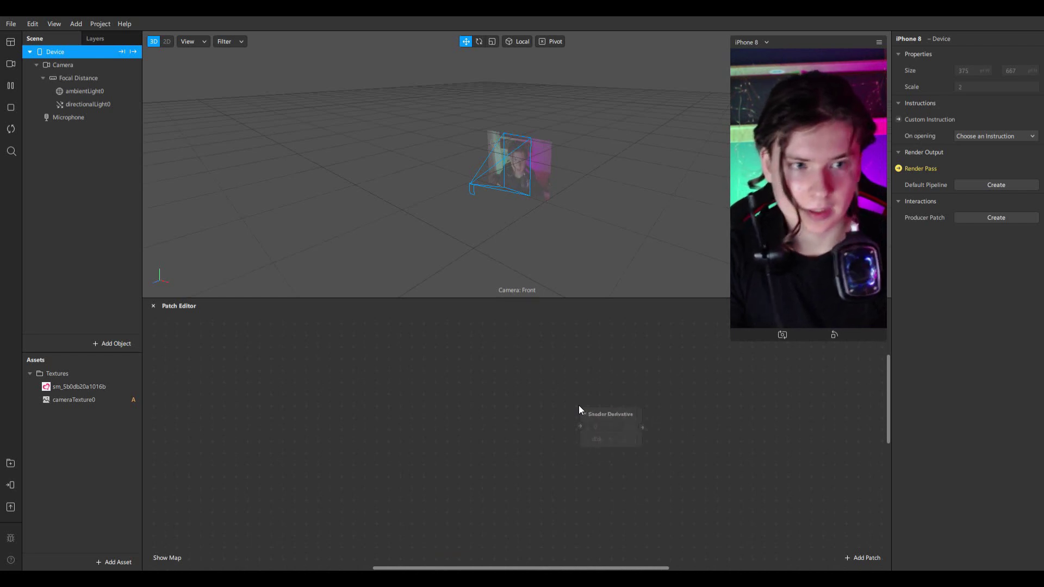
double_click(429, 231)
right_click(417, 428)
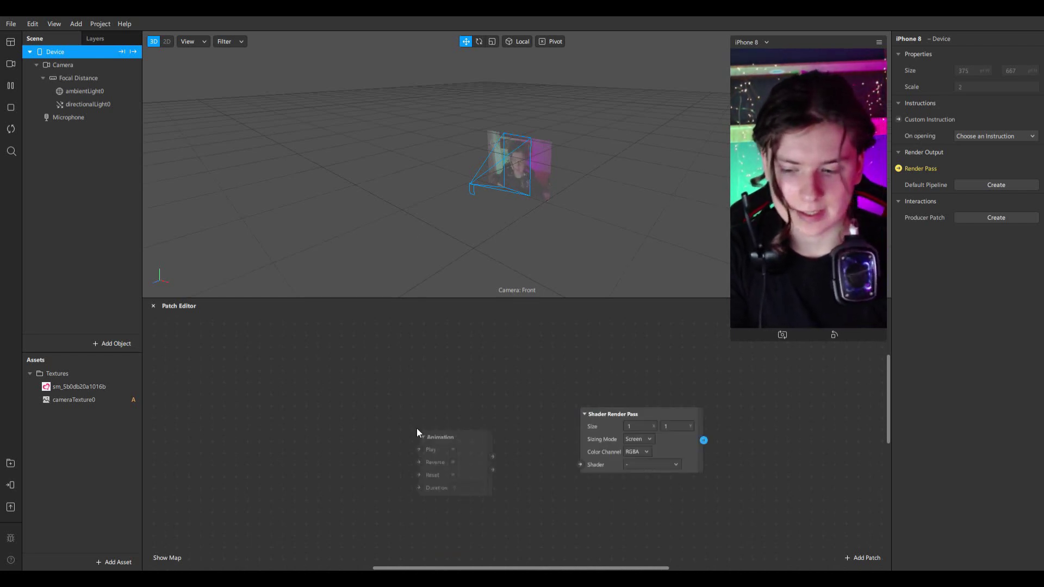
double_click(281, 269)
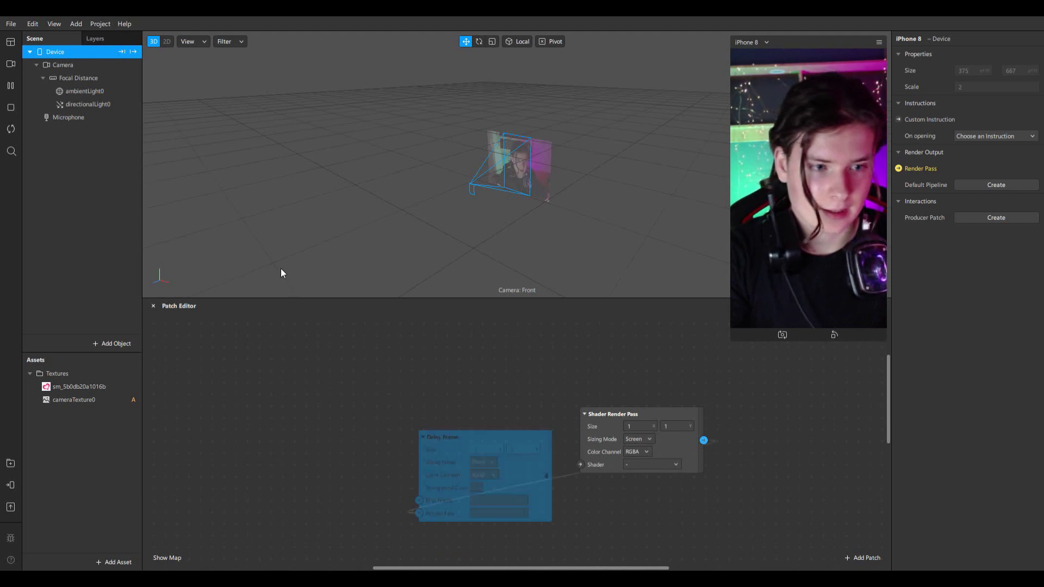
drag(510, 485, 886, 439)
drag(664, 457, 537, 455)
drag(838, 444, 696, 458)
Step: Add a Receiver patch and rename the Delay Frame to 'Delay Frame User1'
double_click(689, 375)
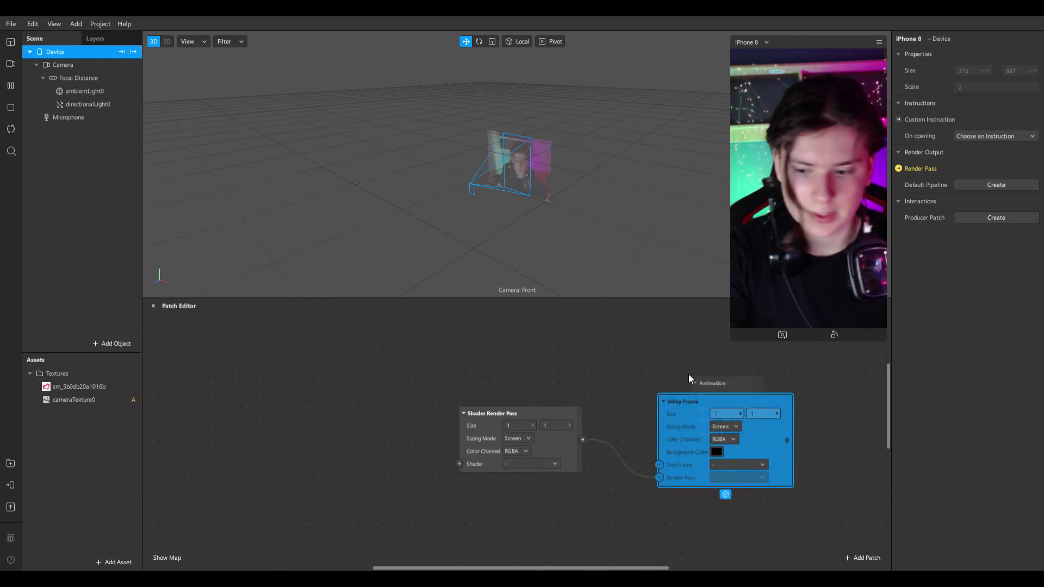
text(rec)
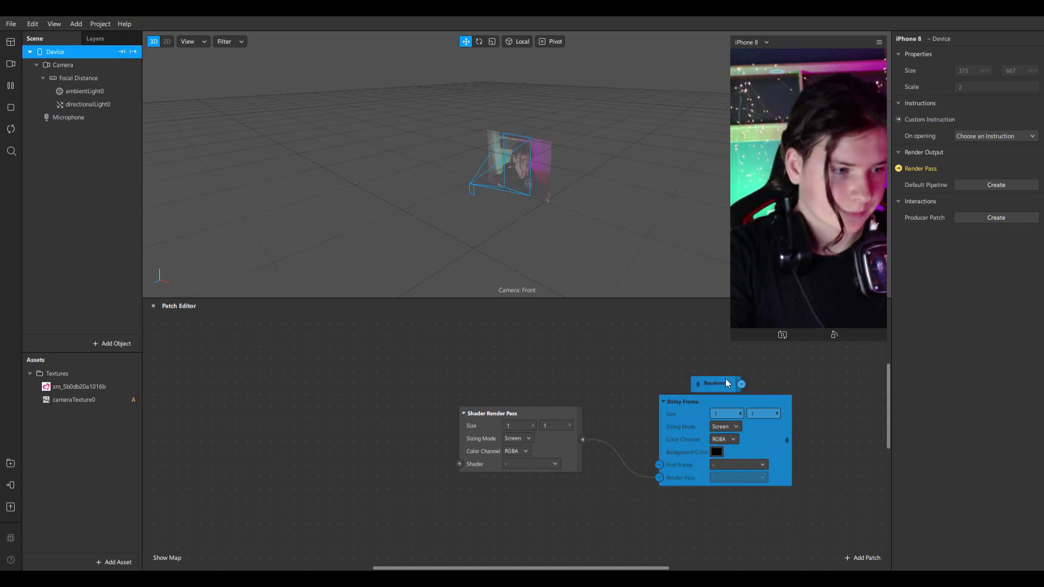
click(688, 406)
double_click(697, 404)
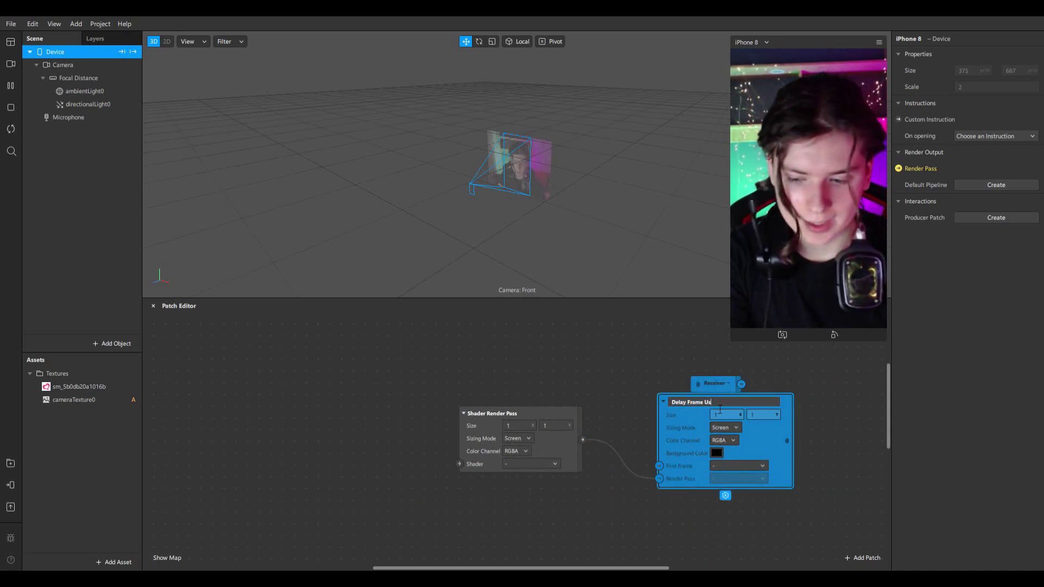
text(User1)
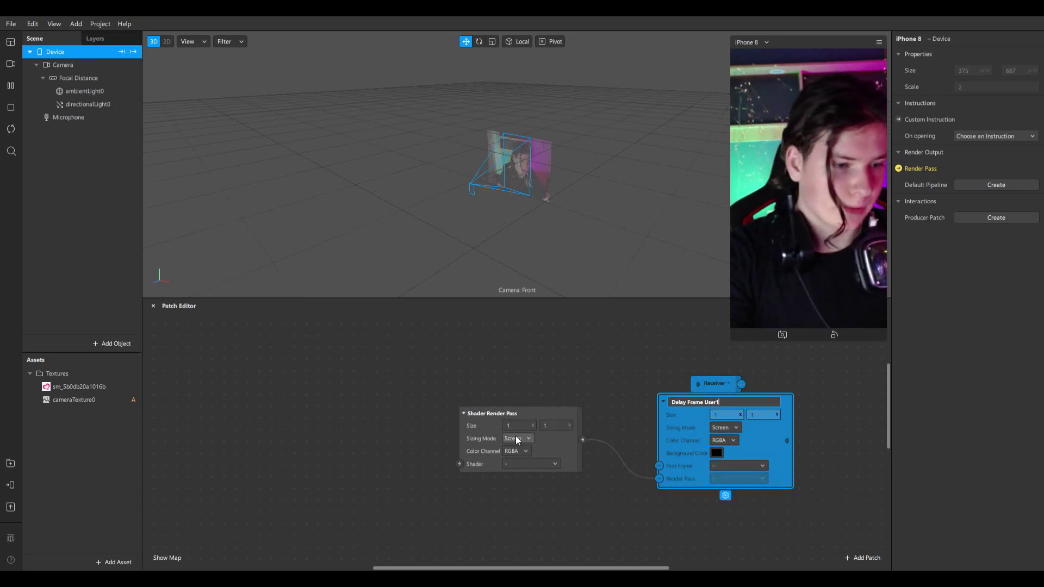
click(551, 442)
Step: Set the receiver to read Delay Frame User1 and rearrange the patches
drag(547, 458, 491, 470)
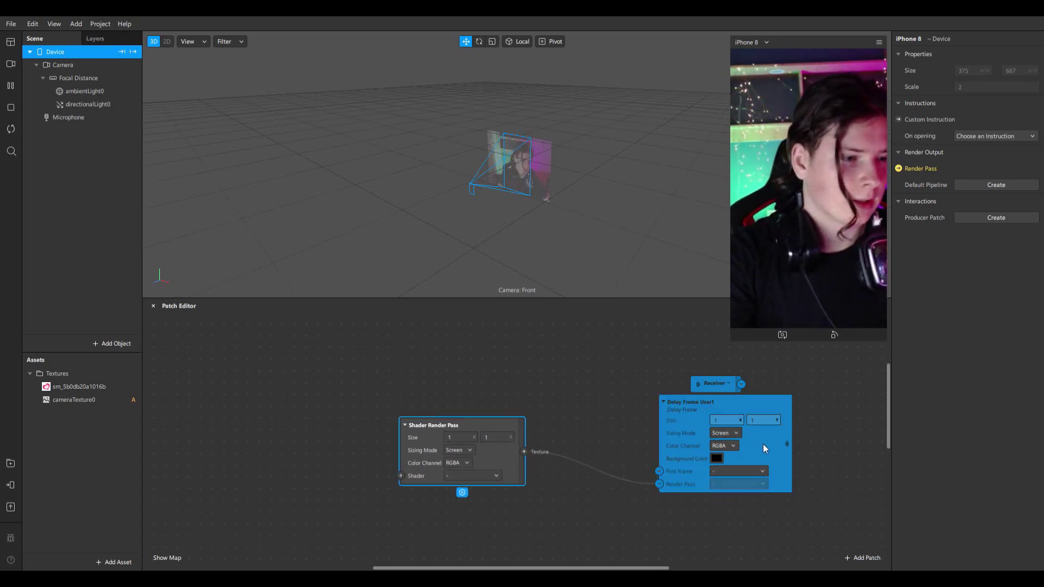
drag(762, 443, 704, 444)
drag(732, 384, 824, 416)
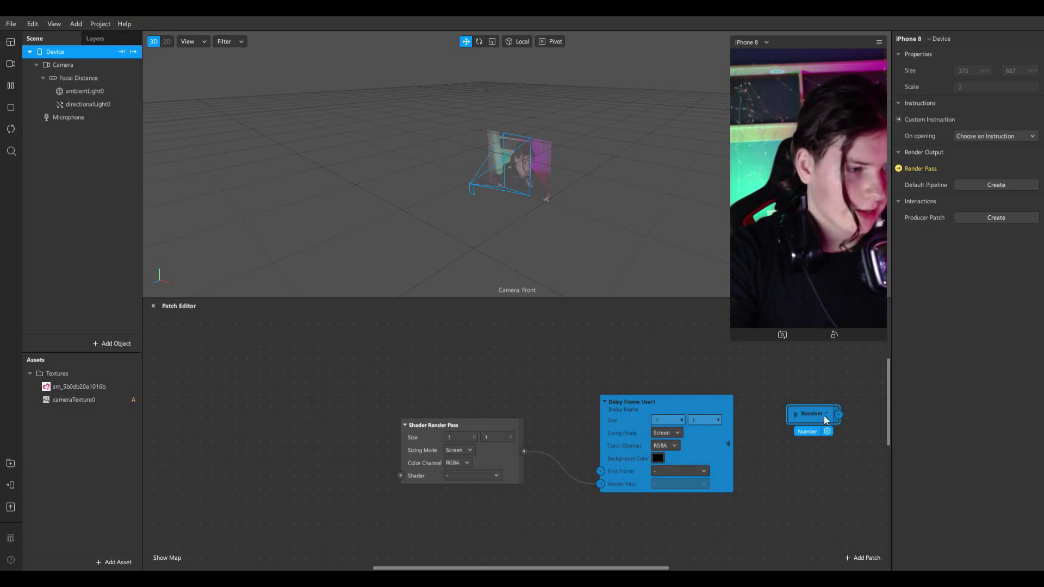
click(825, 414)
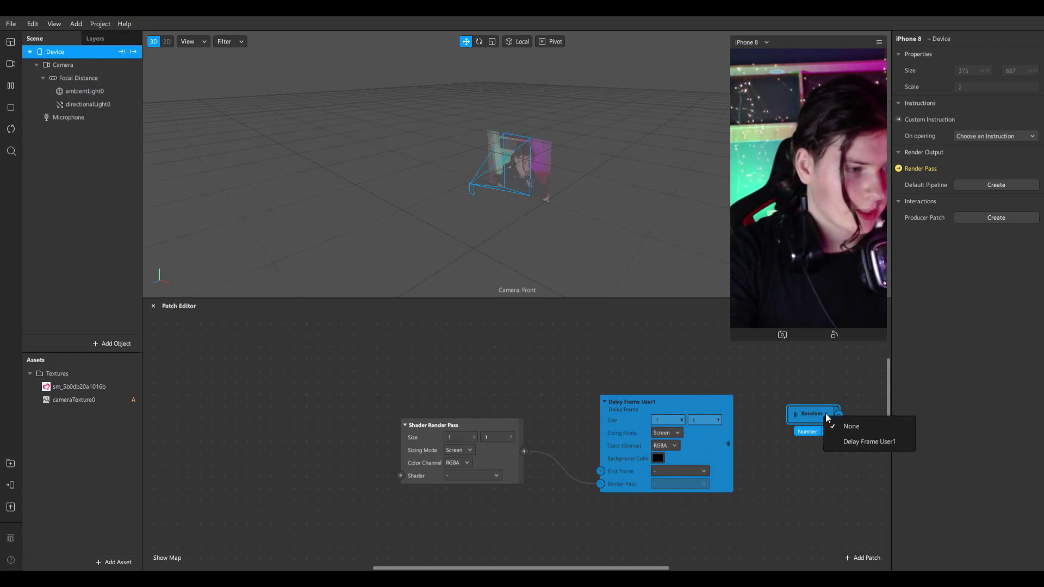
click(867, 439)
drag(837, 422, 291, 432)
Step: Connect cameraTexture0 into the Delay Frame and move cameraTexture0 to the left
scroll(546, 335, down, 3)
ctrl+scroll(541, 403, down, 4)
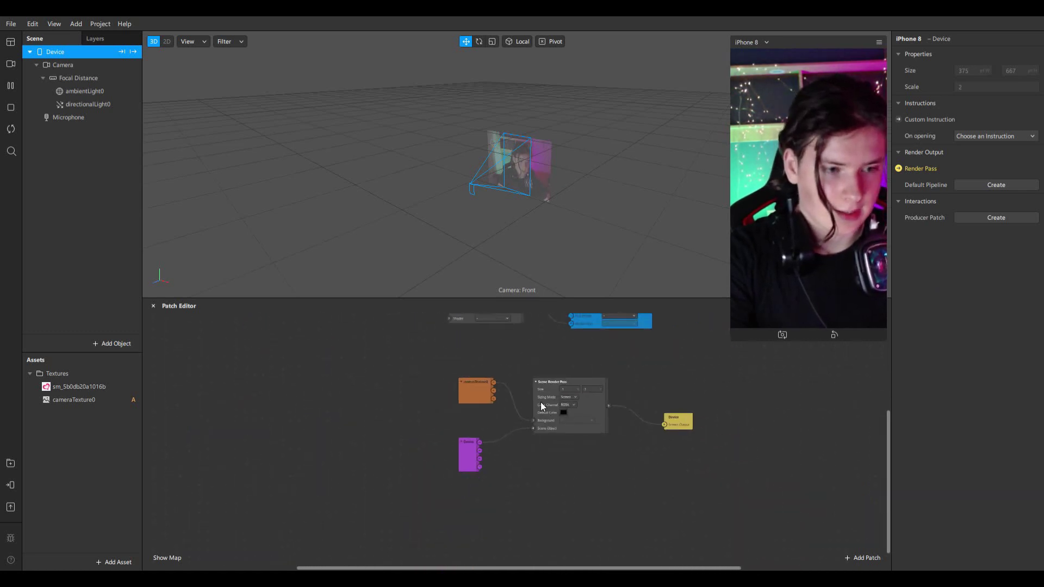
scroll(556, 471, up, 3)
scroll(536, 457, down, 1)
scroll(533, 465, up, 3)
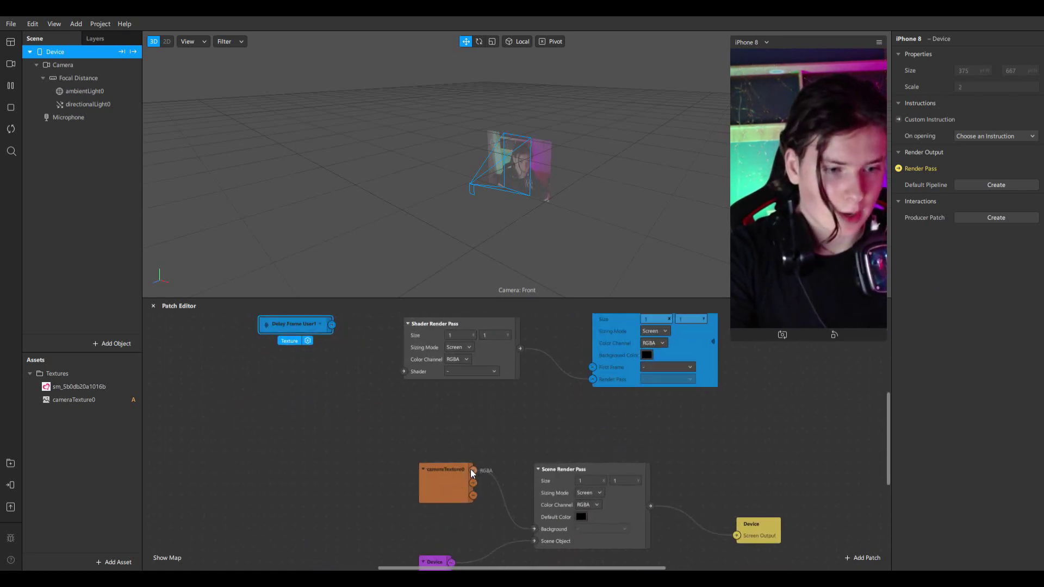
drag(471, 475, 513, 429)
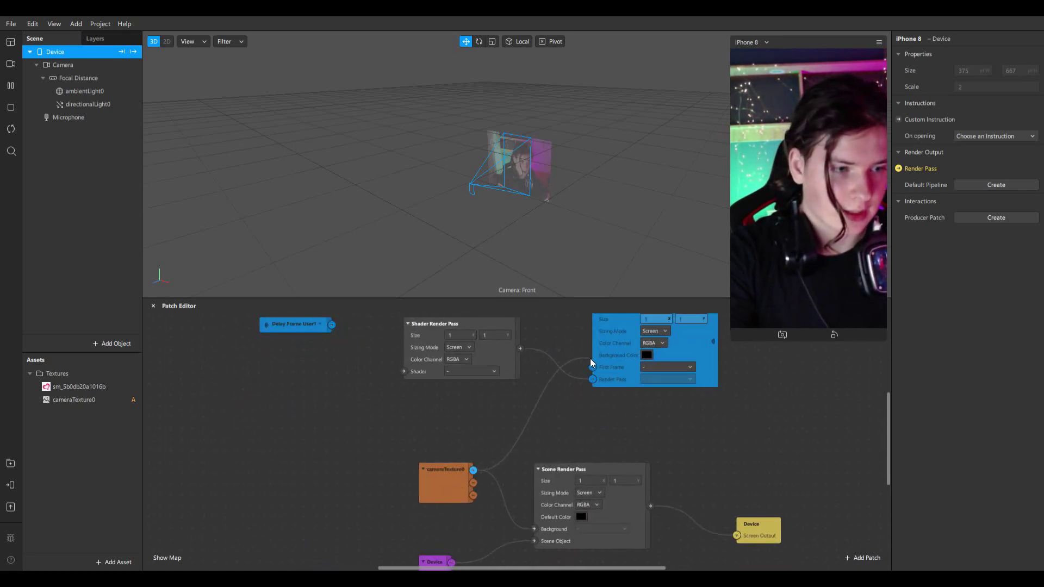
drag(593, 368, 593, 369)
scroll(653, 374, up, 2)
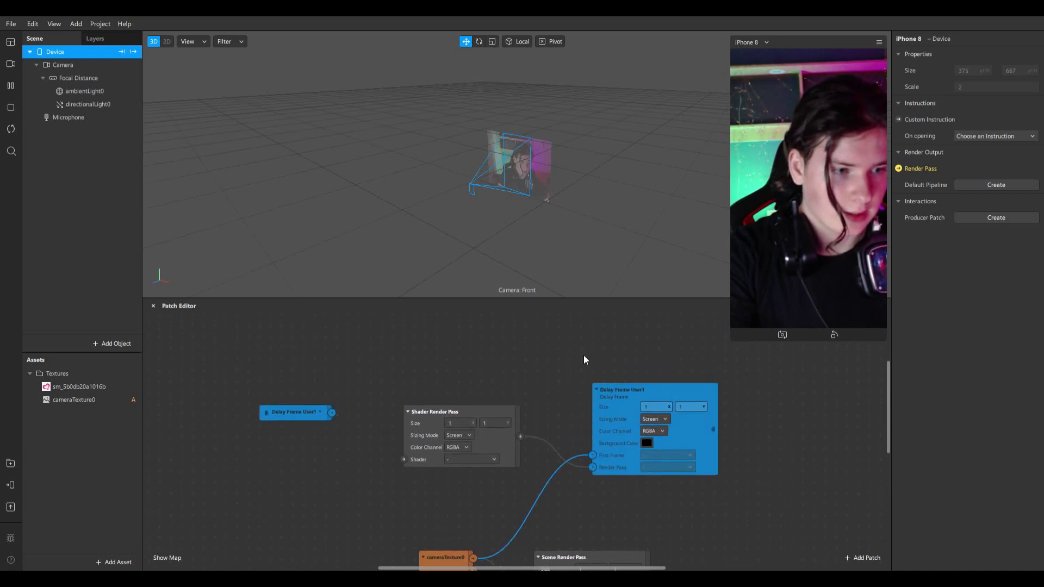
scroll(585, 550, down, 1)
drag(447, 551, 309, 551)
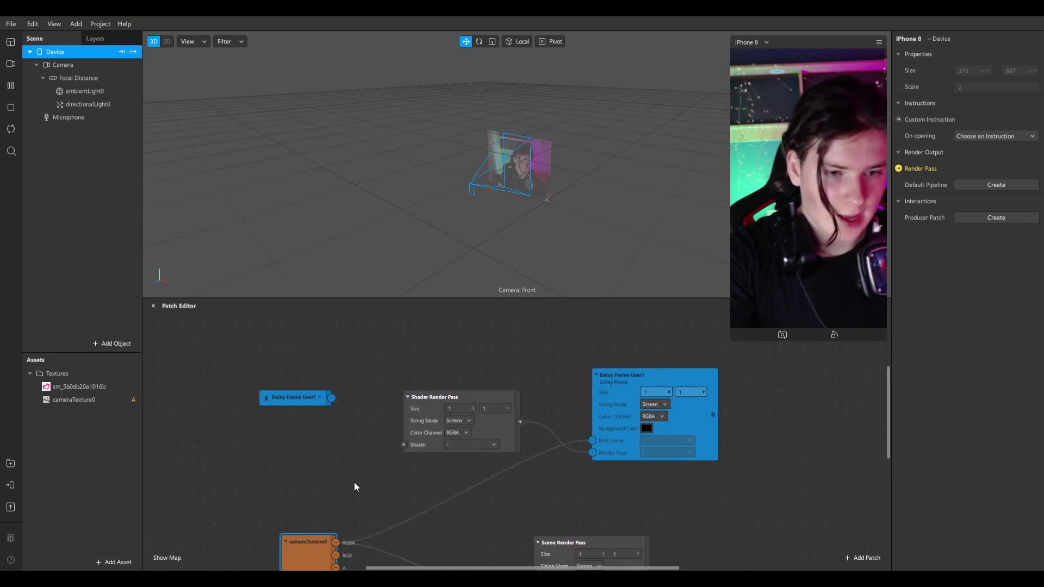
Step: Add a Mix patch fed by the Delay Frame User1 receiver and cameraTexture0
right_click(347, 479)
text(mix)
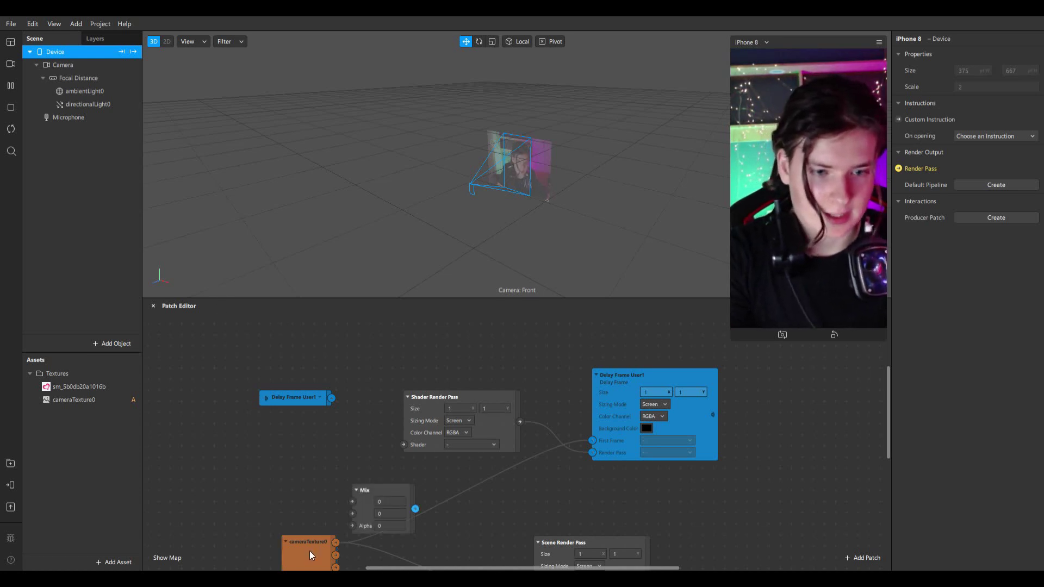
drag(311, 544, 177, 533)
drag(333, 400, 354, 511)
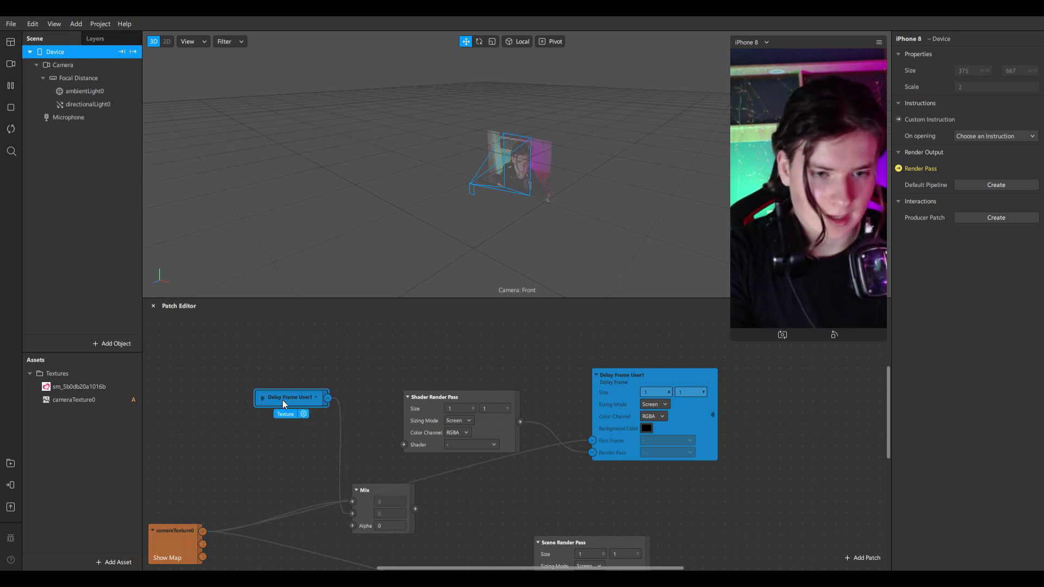
drag(283, 400, 205, 378)
drag(386, 489, 403, 444)
Step: Move the Mix, Shader Render Pass and Delay Frame User1 patches up as one group
click(335, 307)
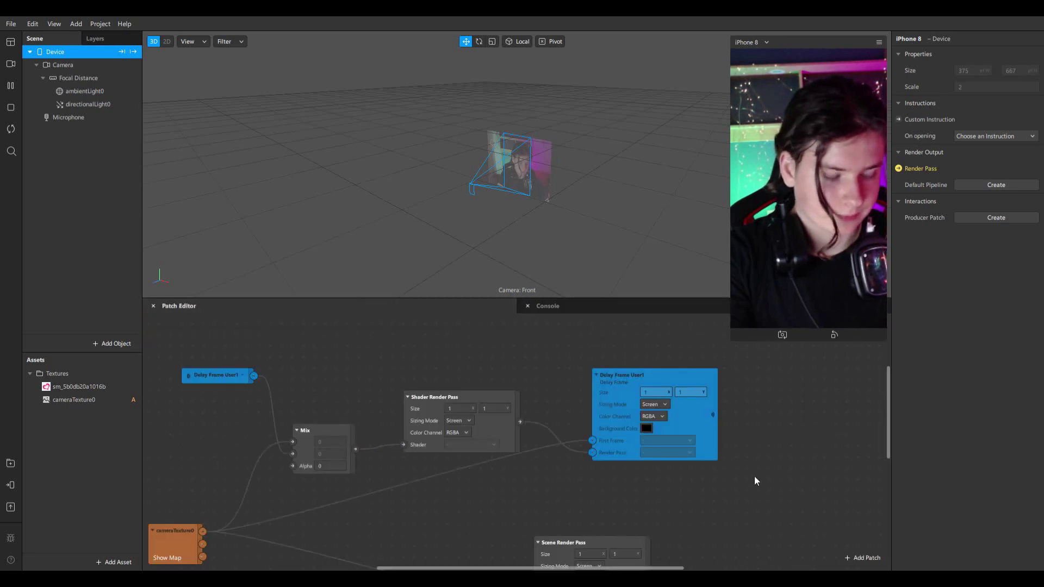
scroll(736, 443, down, 3)
scroll(752, 511, up, 3)
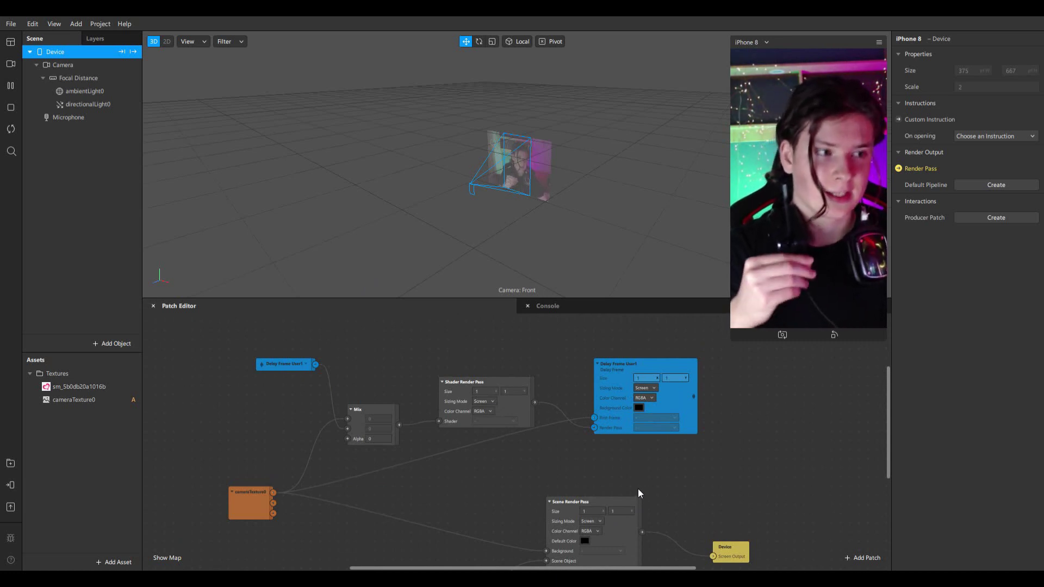
scroll(759, 380, up, 2)
drag(756, 358, 335, 496)
drag(683, 449, 699, 356)
Step: Raise the Delay Frame User1 sender patch and add person segmentation to the Camera
click(284, 404)
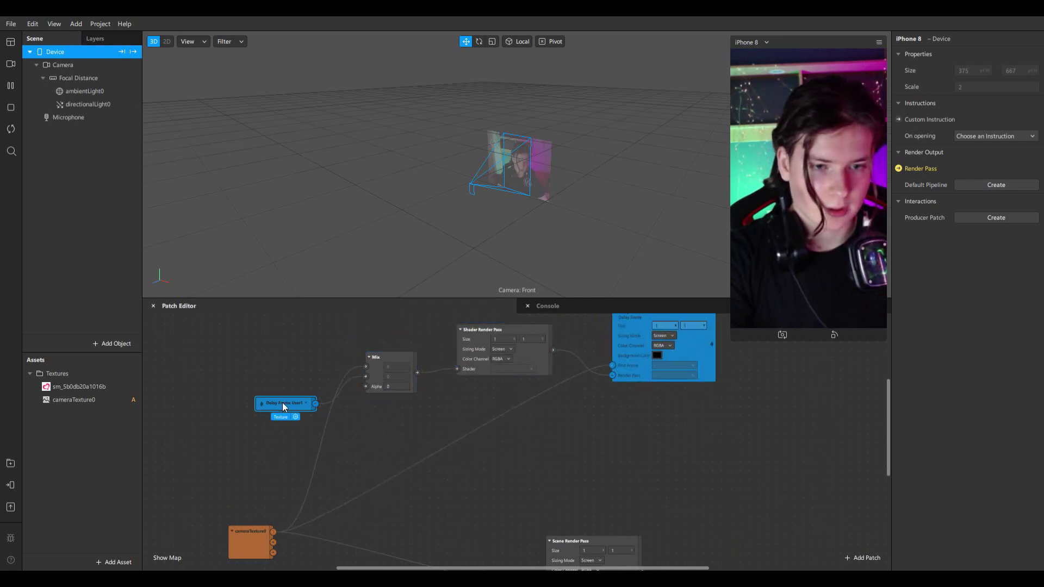
drag(284, 405, 293, 331)
click(77, 64)
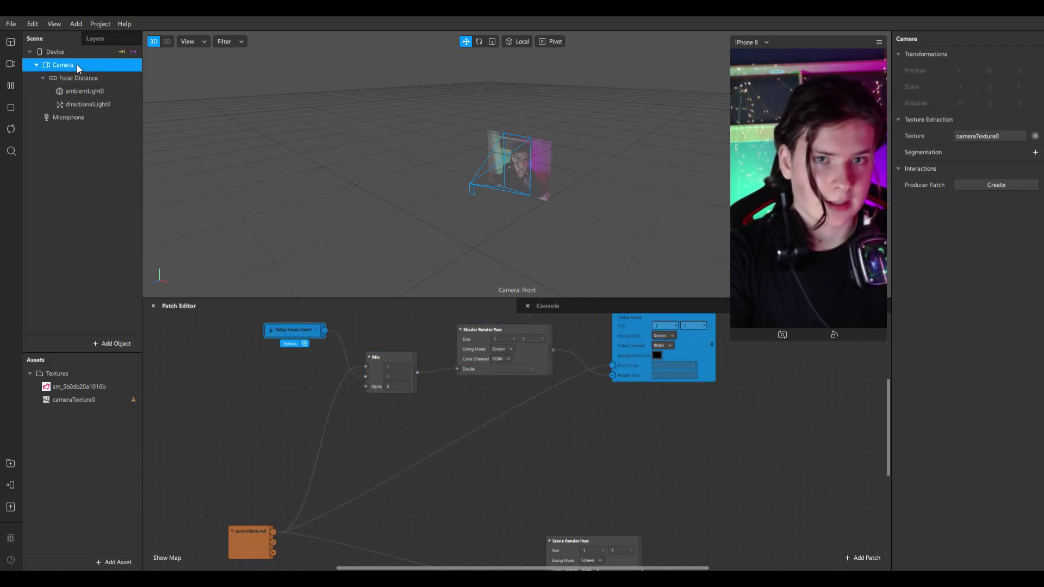
click(1035, 153)
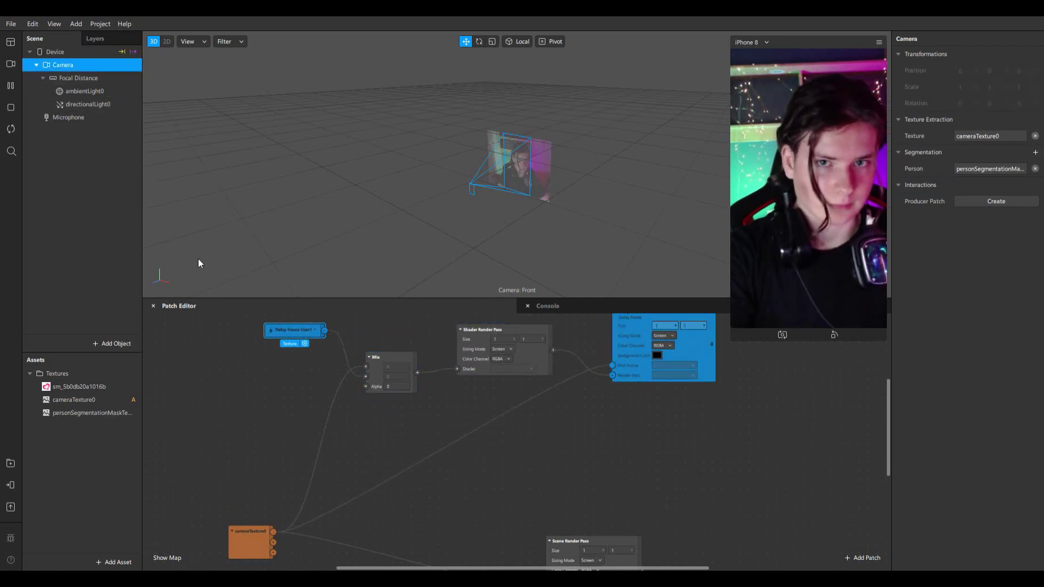
Step: Place personSegmentationMaskTexture in the patch graph and select the four-patch delay-frame chain
scroll(156, 494, down, 2)
drag(55, 412, 288, 421)
drag(342, 444, 242, 444)
scroll(521, 533, up, 3)
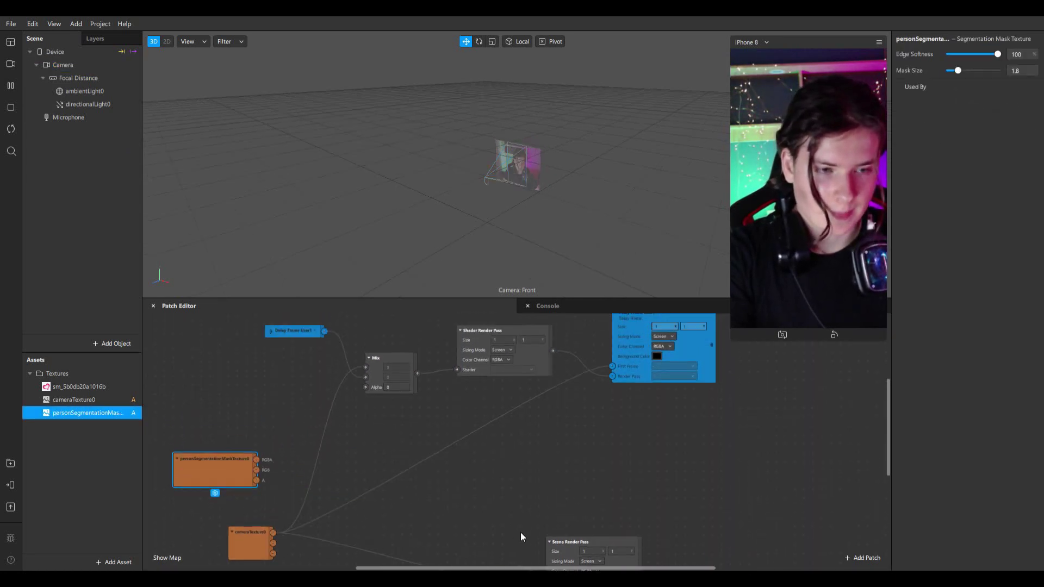
drag(265, 335, 709, 450)
Step: Duplicate the chain and rename the copied delay frame 'Delay Frame User1 Segmentation'
key(ctrl+d)
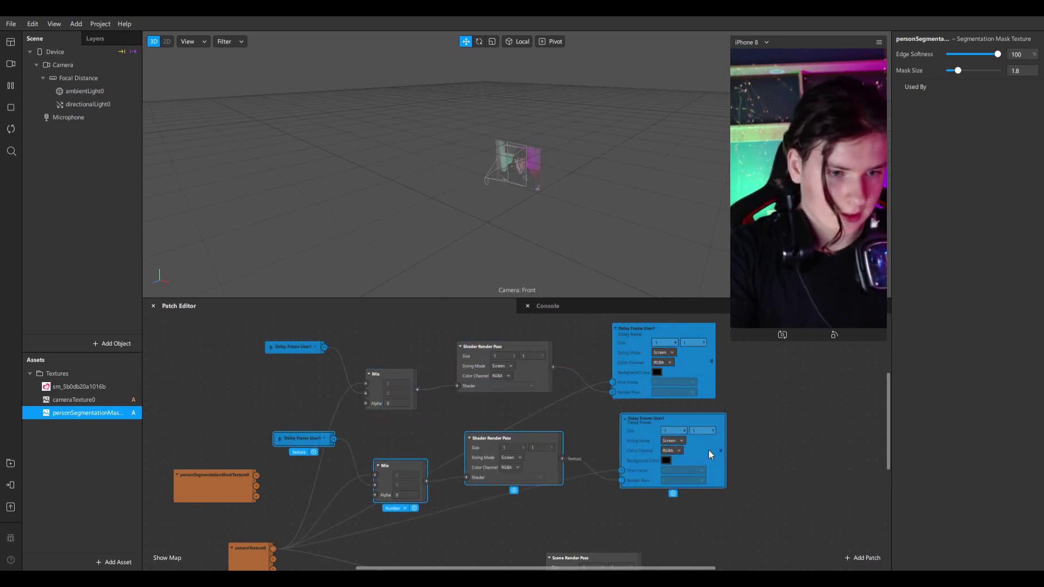
scroll(675, 473, up, 3)
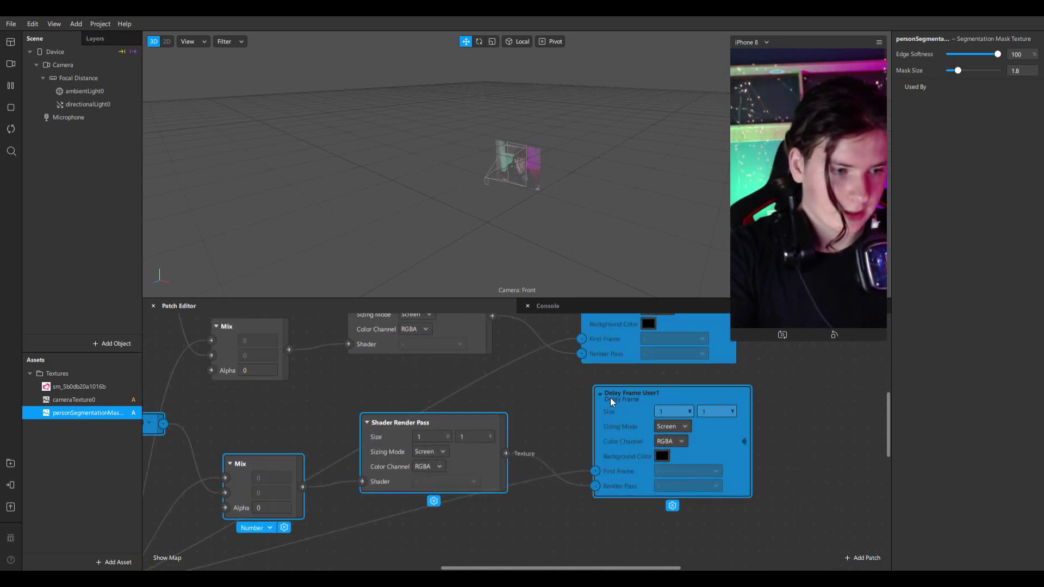
double_click(651, 394)
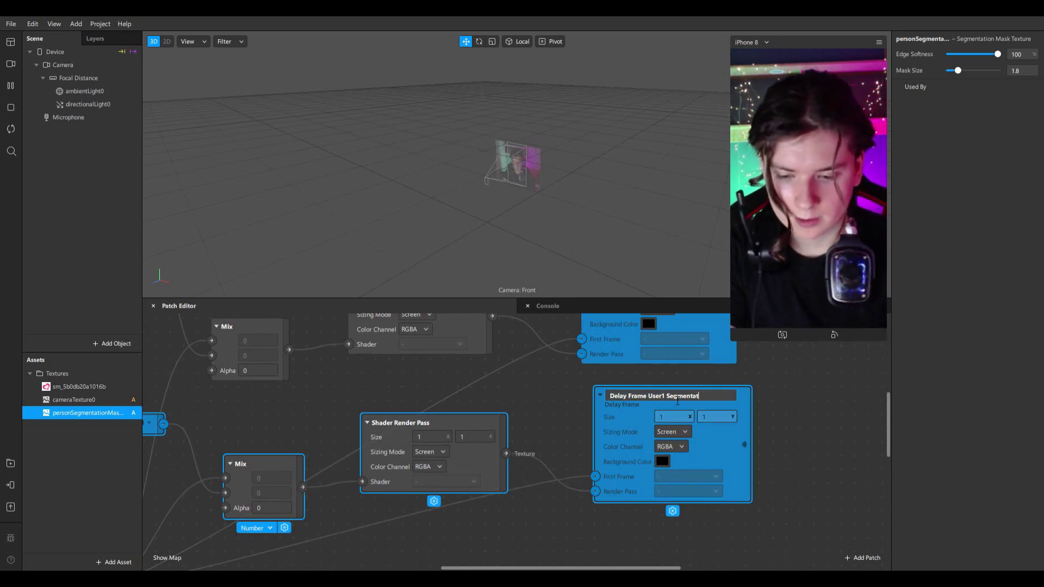
click(584, 394)
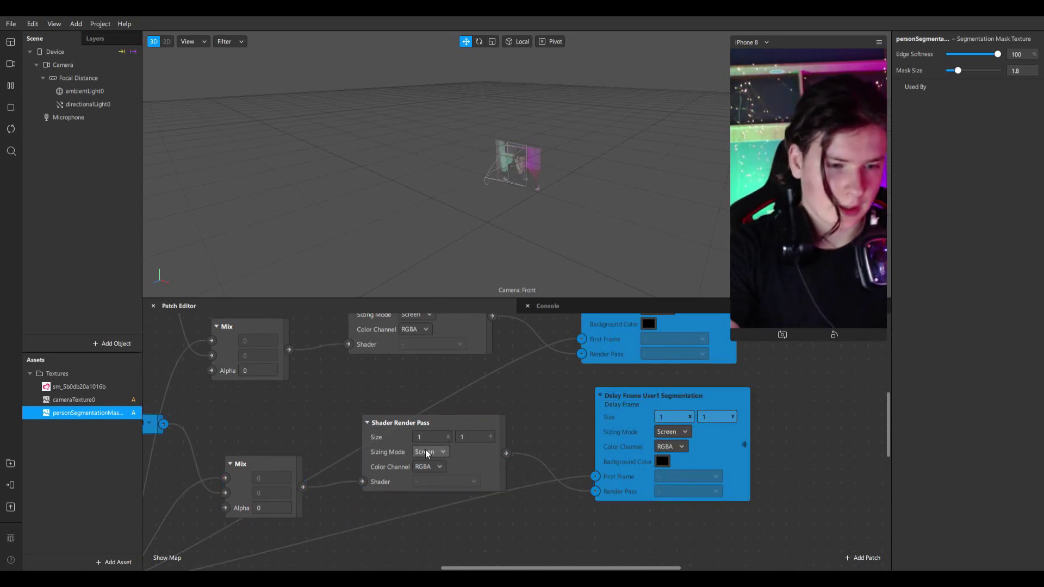
Step: Begin renaming the copied Shader Render Pass with the suffix 'User Segmentation'
click(416, 427)
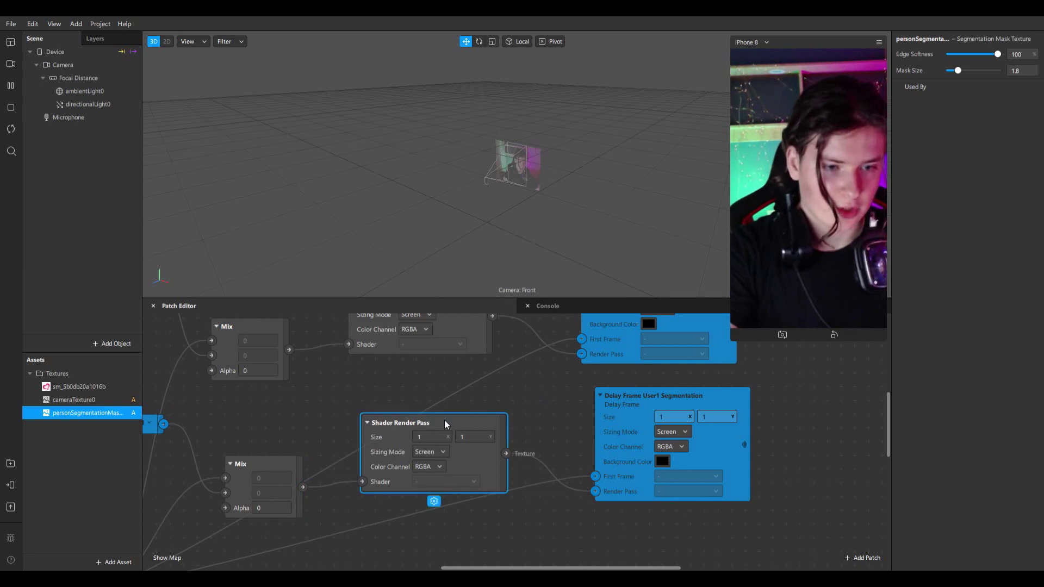
double_click(426, 422)
click(452, 427)
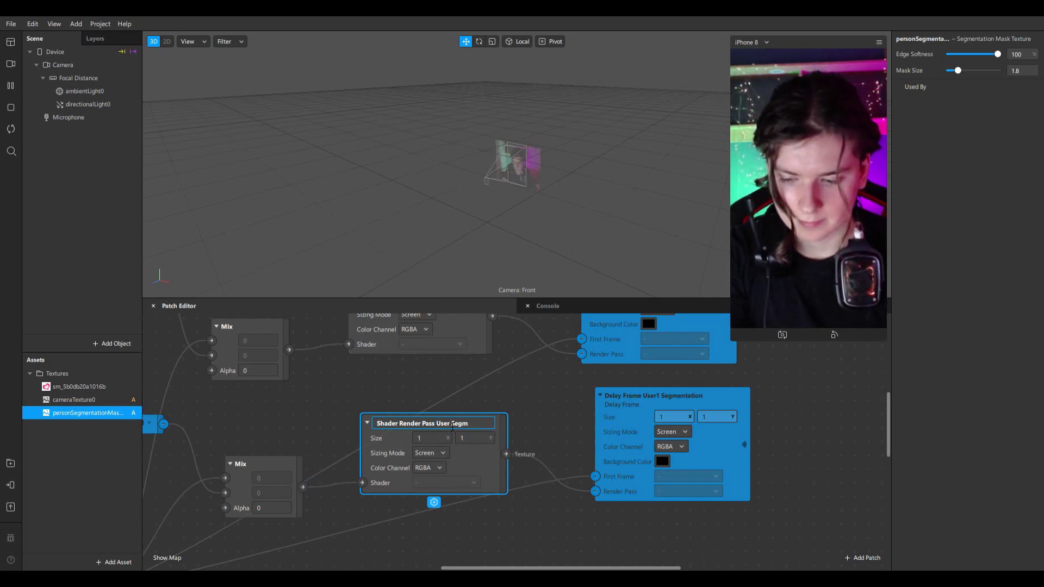
text(User Segmentatio)
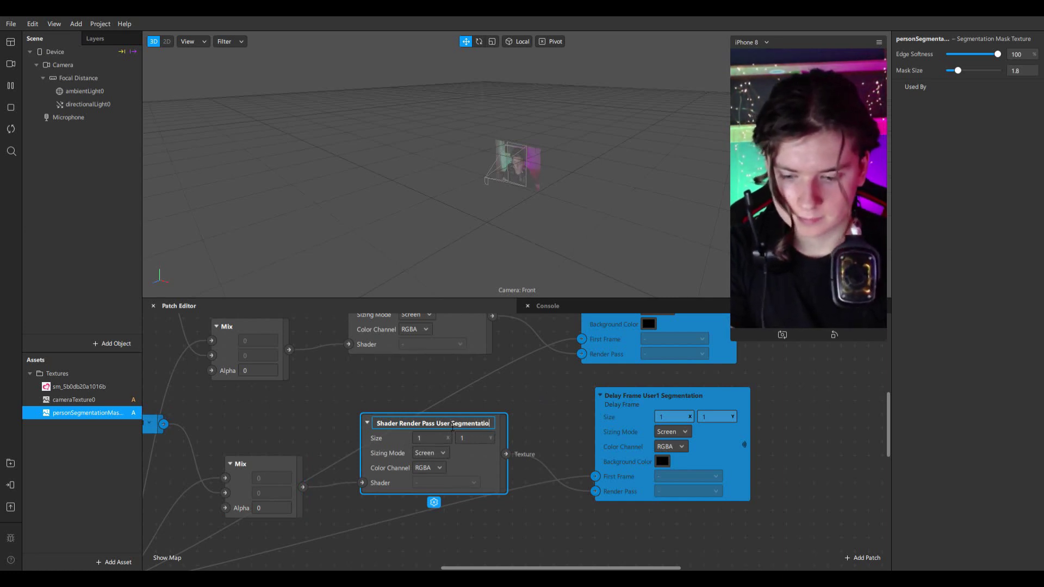
text(n)
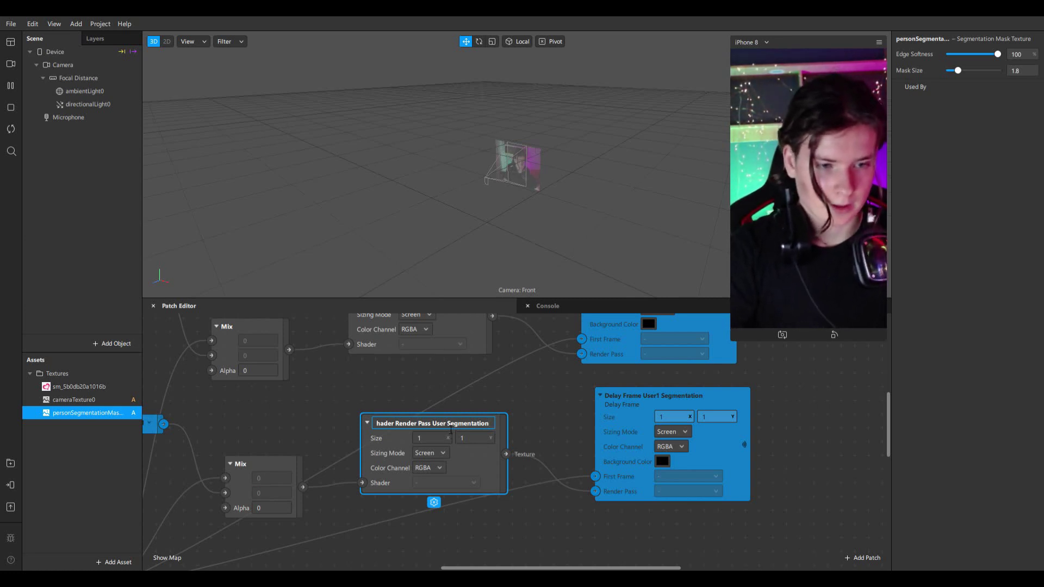
Step: Finish renaming the copy to 'Shader Render Pass User1 Segmentation'
click(709, 443)
scroll(589, 527, down, 5)
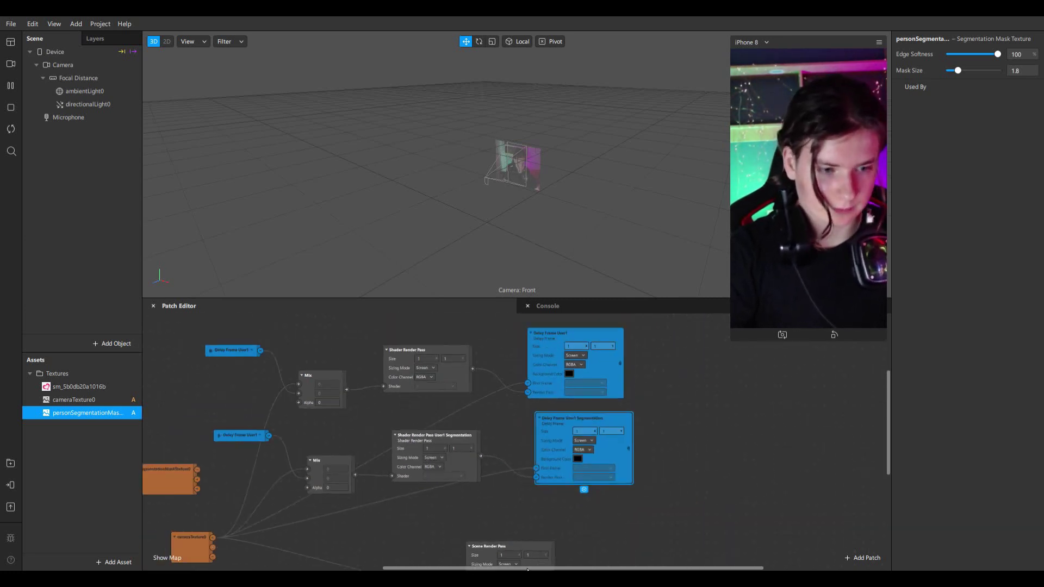
drag(528, 570, 437, 570)
scroll(459, 459, down, 2)
ctrl+scroll(569, 462, up, 3)
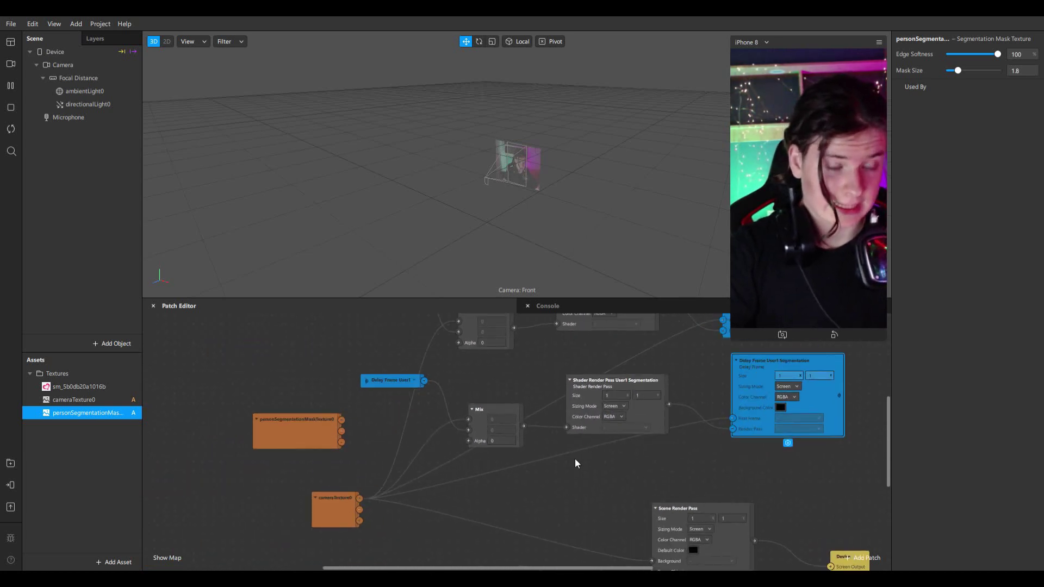
Step: Move personSegmentationMaskTexture0 beside the copies and wire its RGBA into the delay frame's First Frame
click(282, 441)
drag(282, 441, 491, 513)
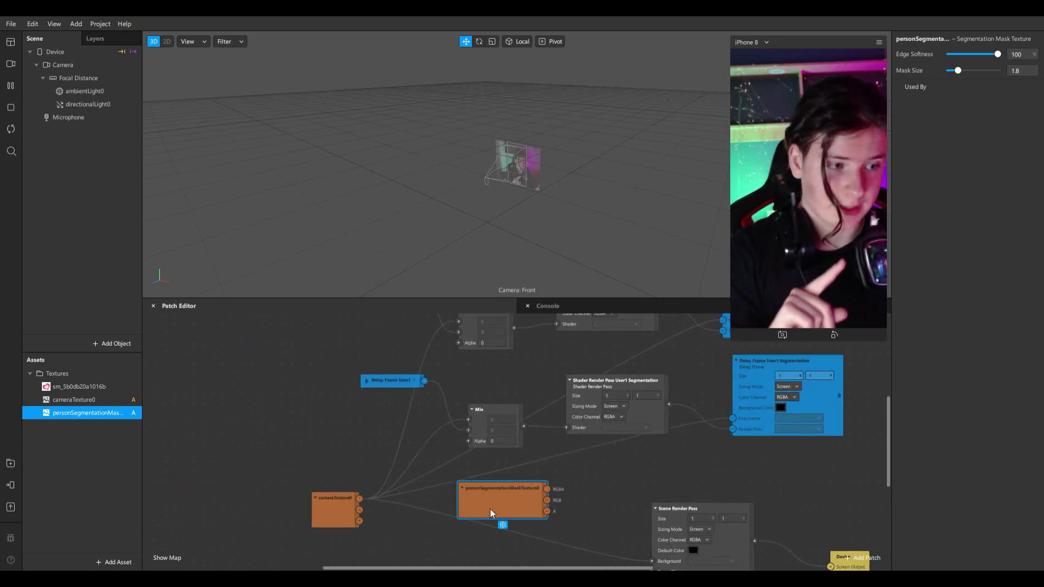
scroll(789, 394, up, 2)
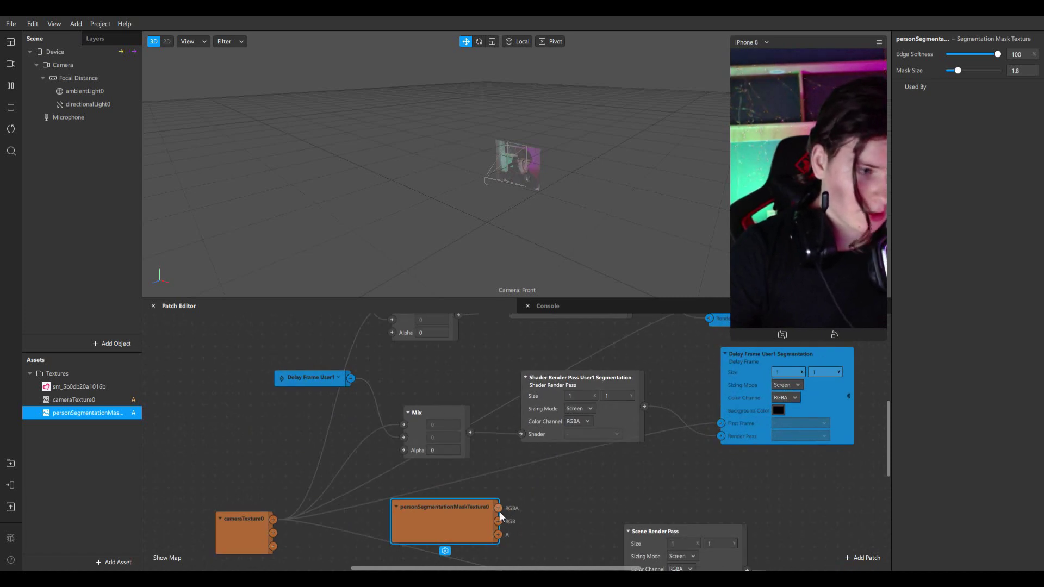
drag(499, 508, 721, 424)
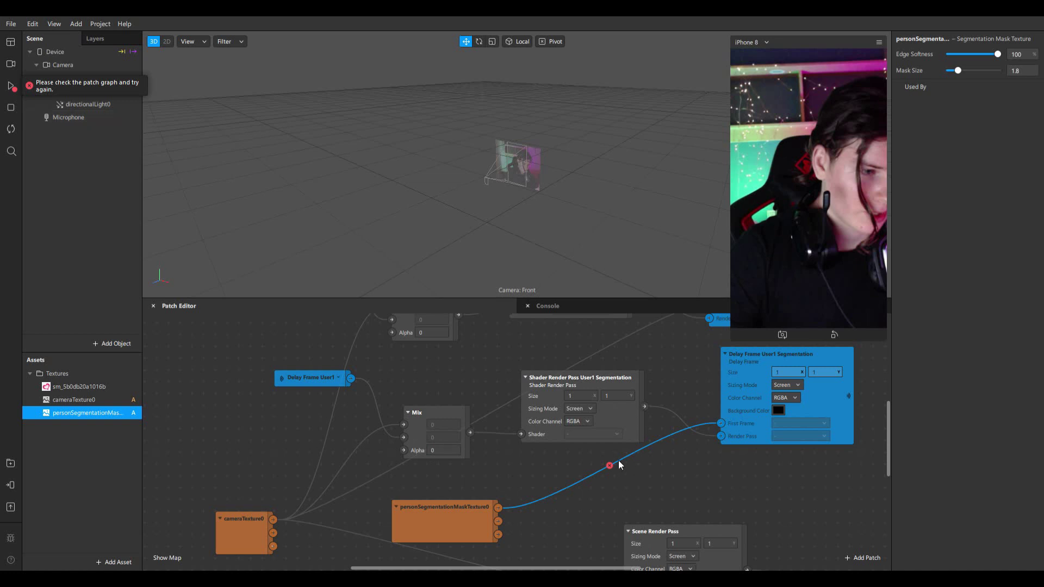
Step: Delete the mismatched wire and add a new Shader Render Pass patch
mouse_move(620, 464)
key(Delete)
key(a)
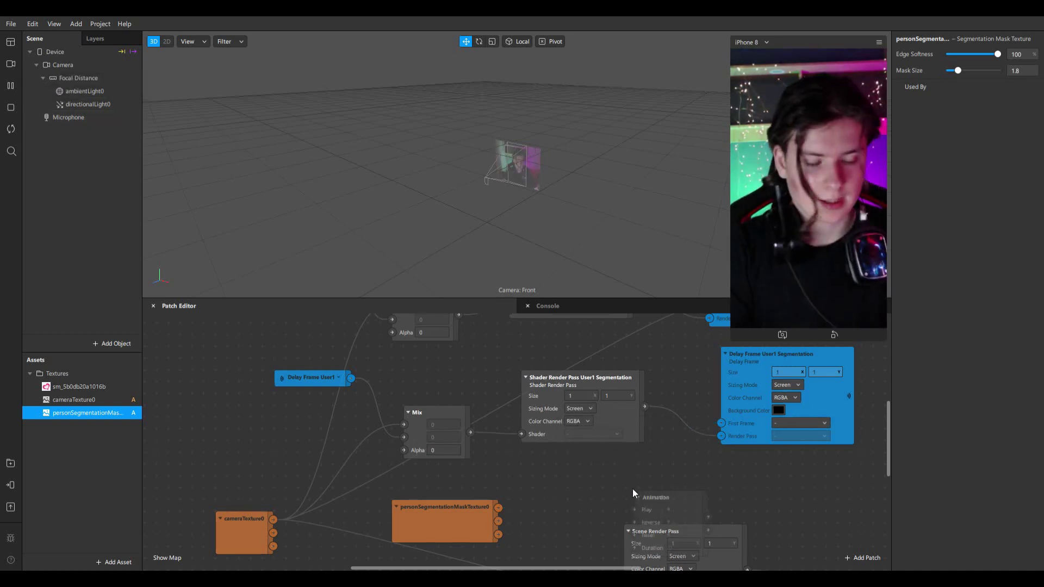
key(s)
key(d)
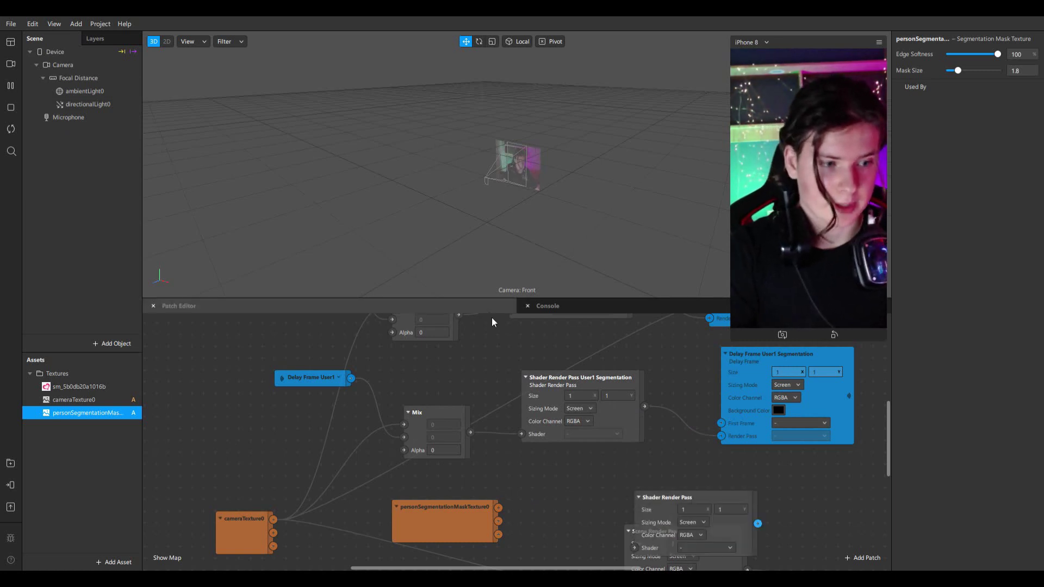
drag(693, 501, 591, 460)
Step: Route the mask texture through the new Shader Render Pass into the segmentation delay frame's First Frame
drag(497, 507, 543, 511)
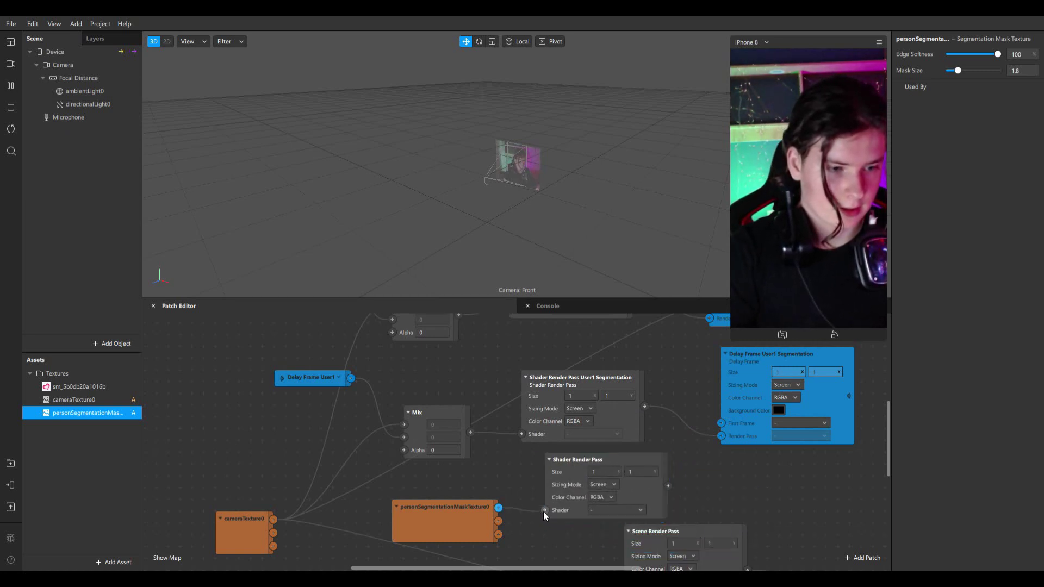
drag(669, 485, 725, 442)
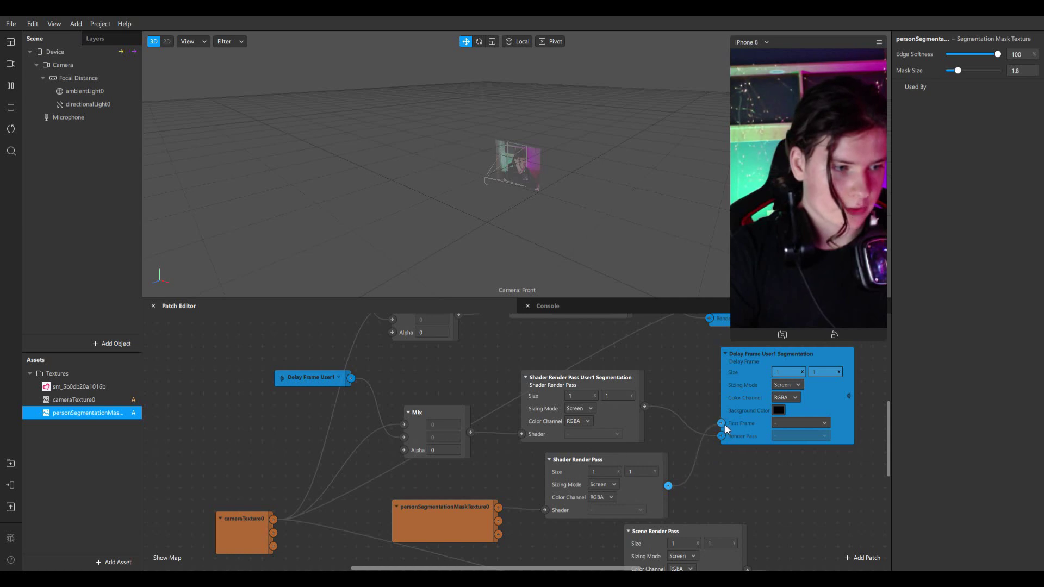
click(724, 425)
scroll(806, 409, up, 1)
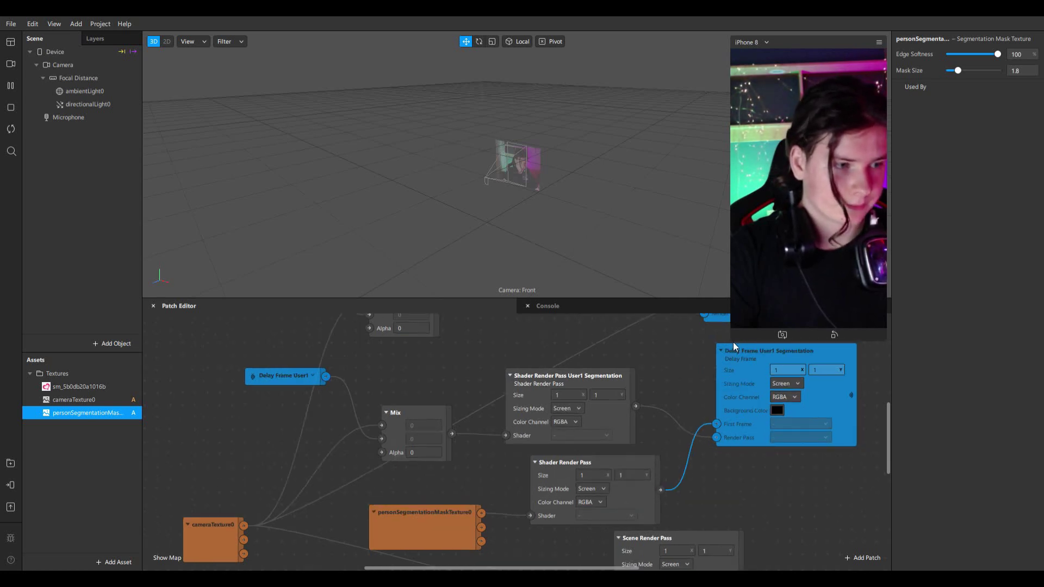
drag(678, 299, 679, 118)
Step: Set the copied receiver to Delay Frame User1 Segmentation and wire the mask texture into the lower Mix
scroll(587, 548, up, 3)
drag(413, 502, 312, 514)
drag(209, 511, 113, 436)
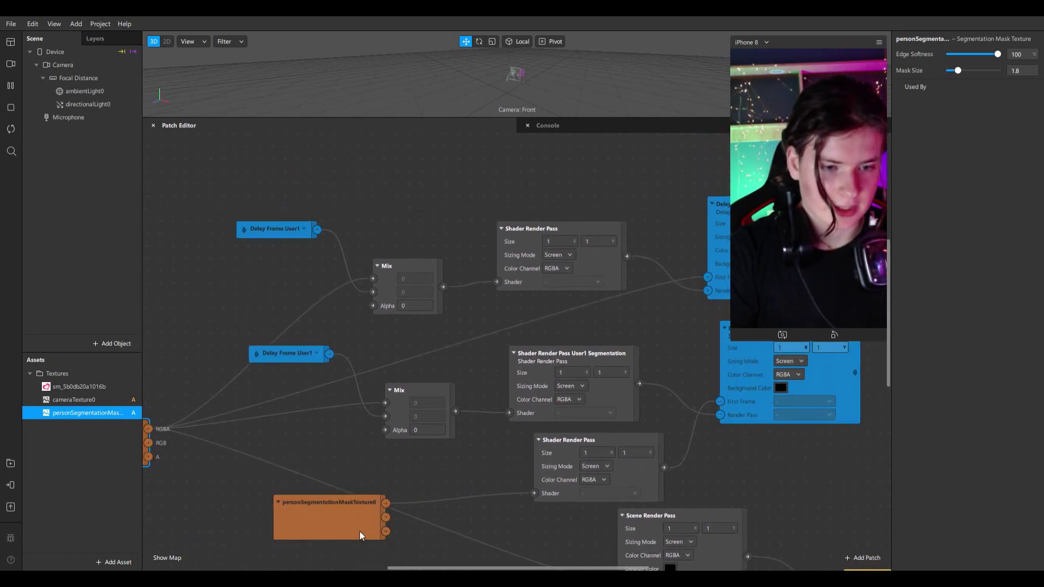
drag(370, 509, 306, 516)
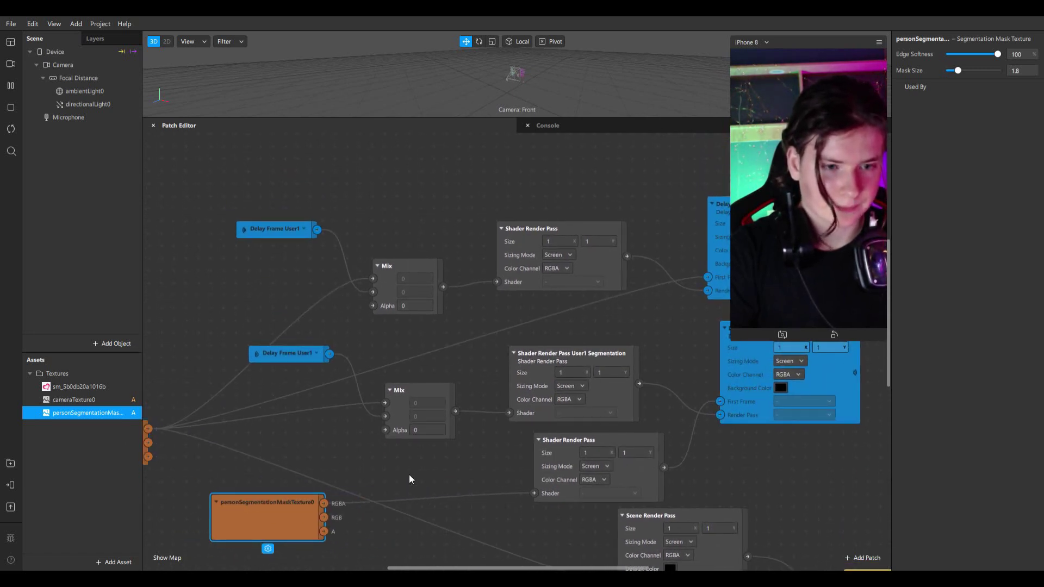
click(316, 355)
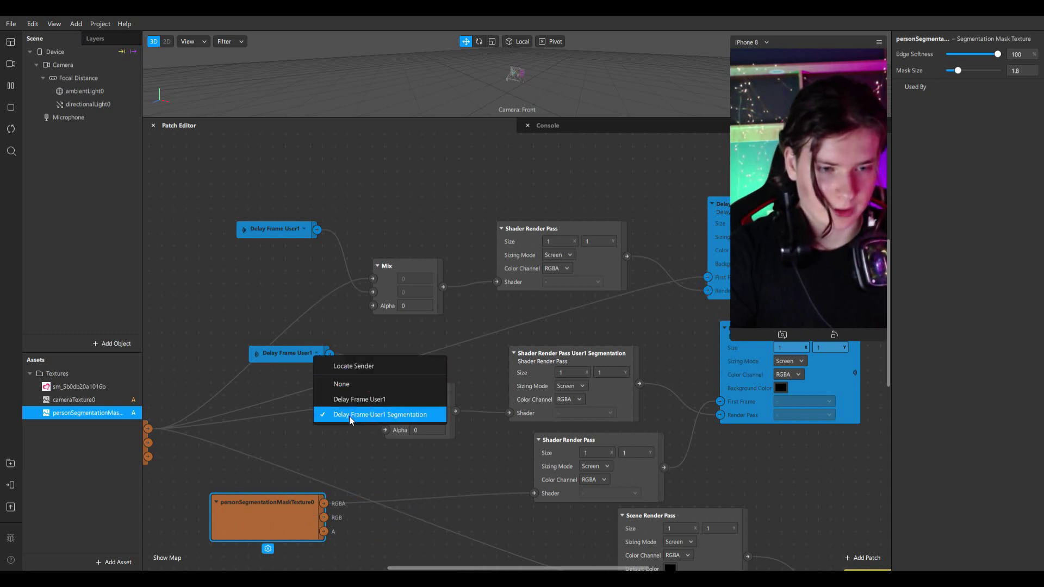
click(412, 416)
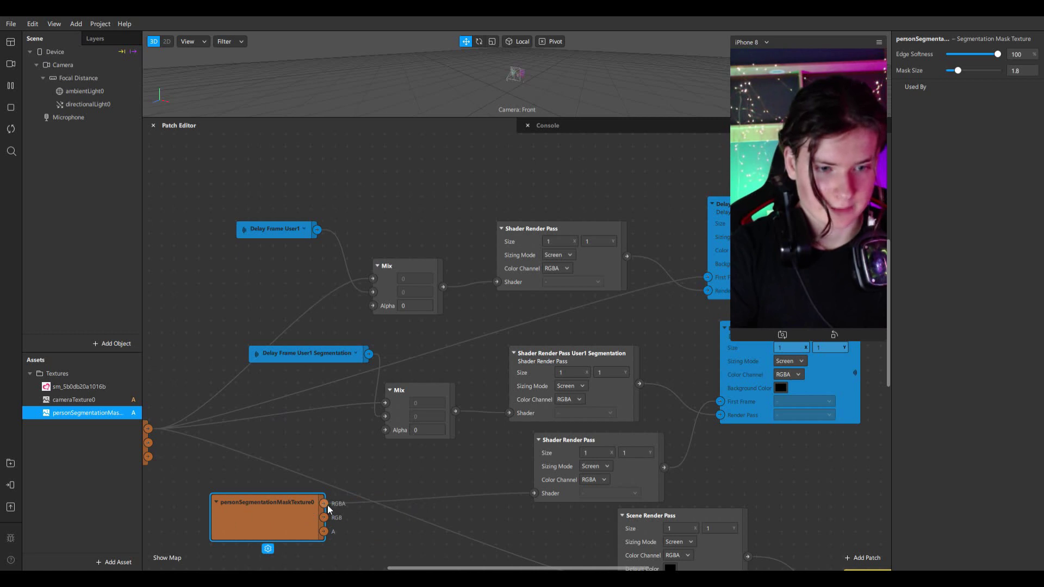
drag(327, 505, 387, 415)
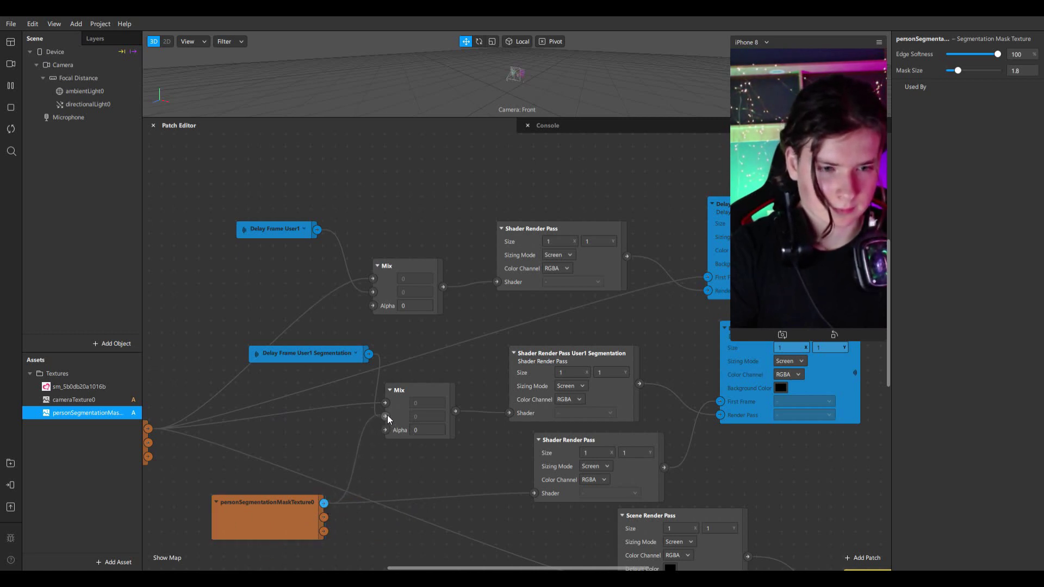
drag(386, 405, 386, 405)
Step: Move the Scene Render Pass and Device patches down and to the left
ctrl+scroll(743, 429, down, 4)
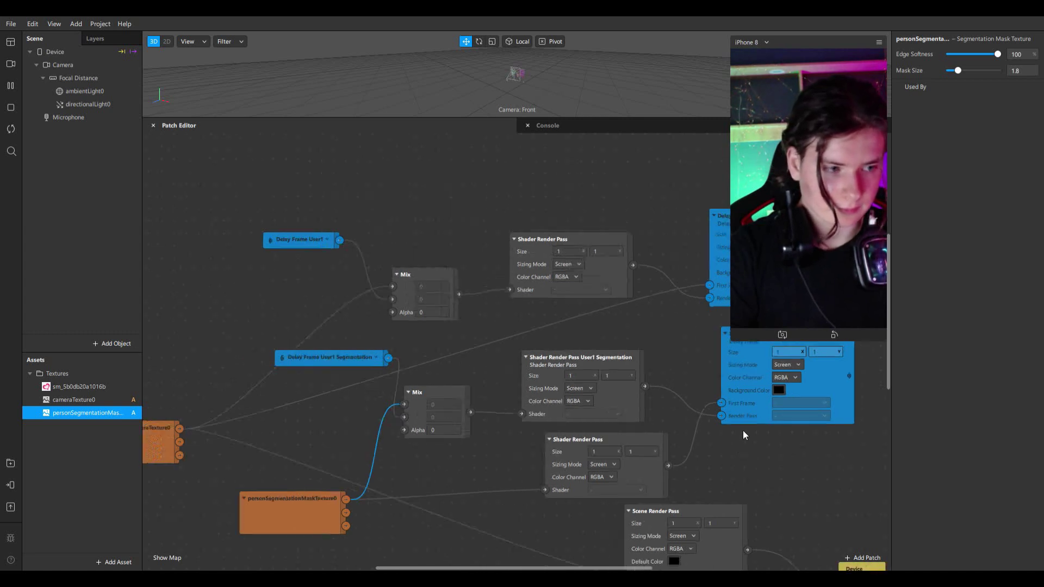
scroll(709, 535, down, 1)
scroll(709, 535, down, 2)
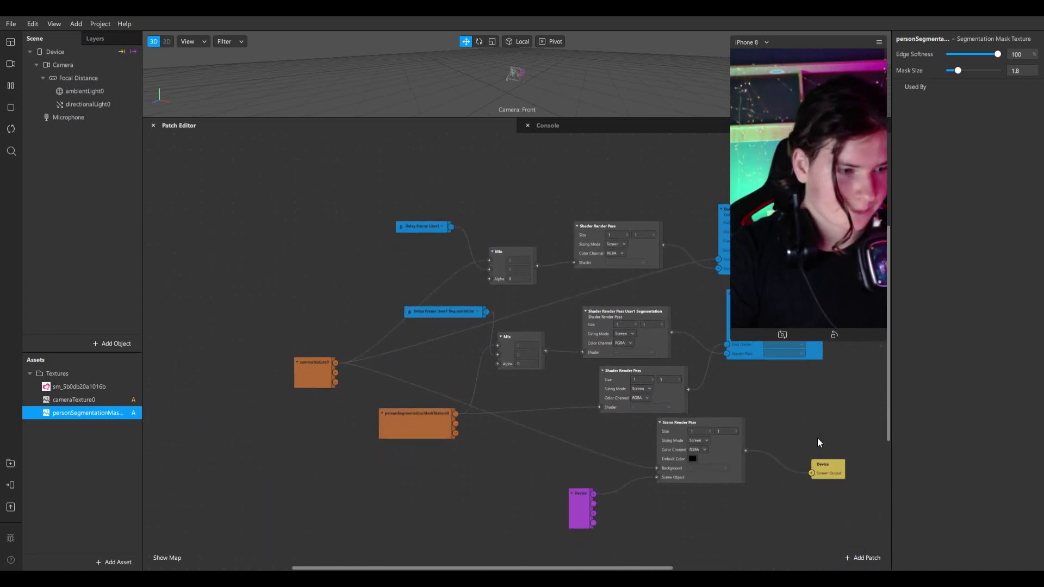
drag(818, 441, 581, 559)
drag(731, 462, 665, 570)
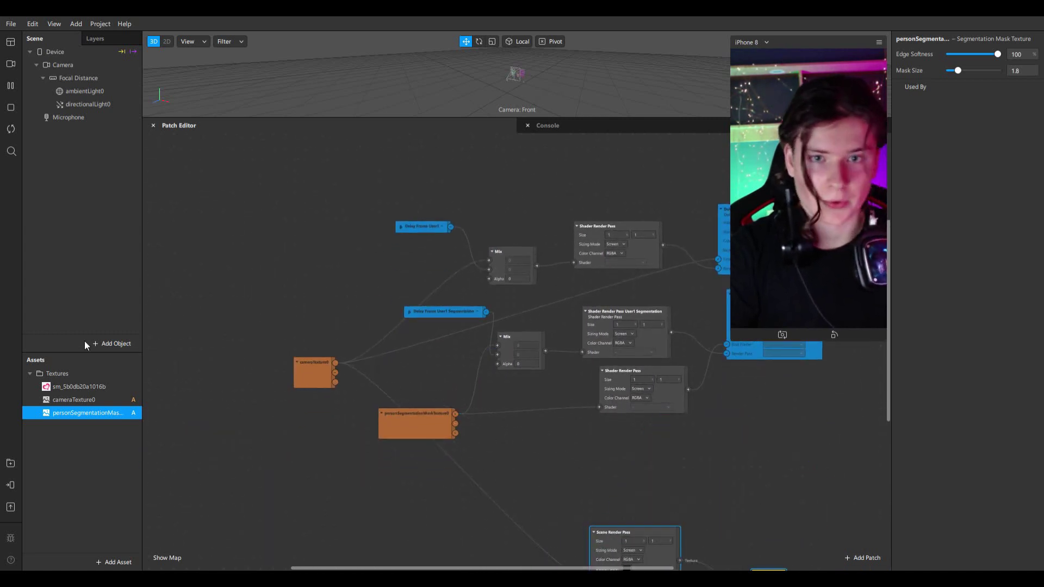
click(111, 344)
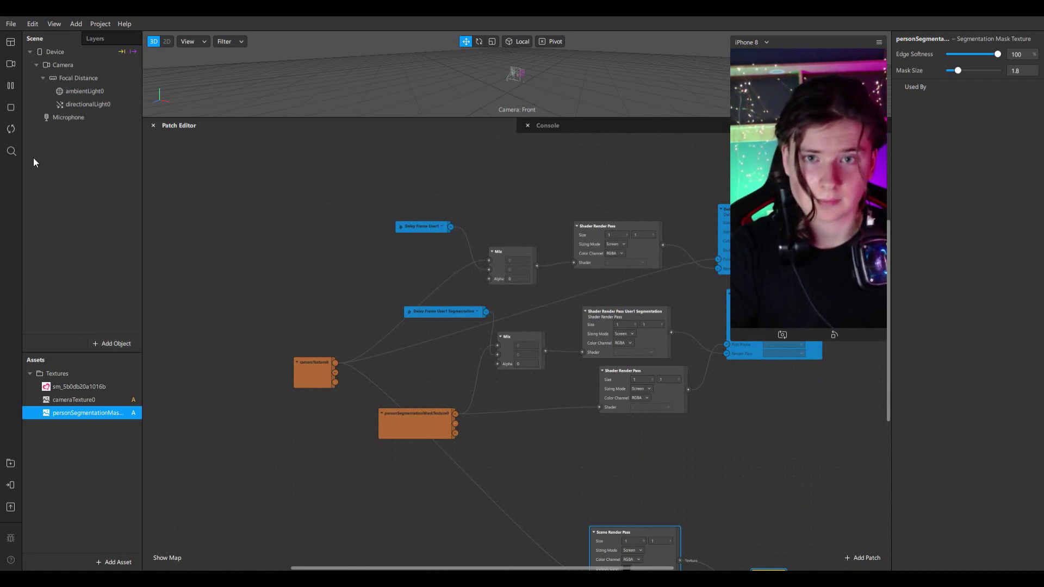
Step: Add a rectangle named user1 under canvas0 and make it fill the screen's height and width
click(33, 139)
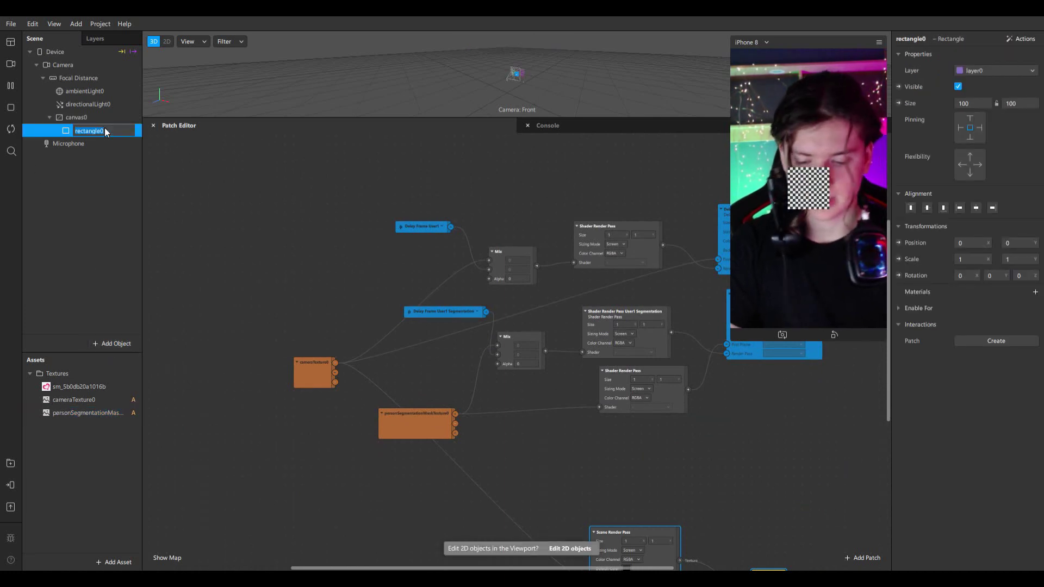
text(user1)
click(94, 108)
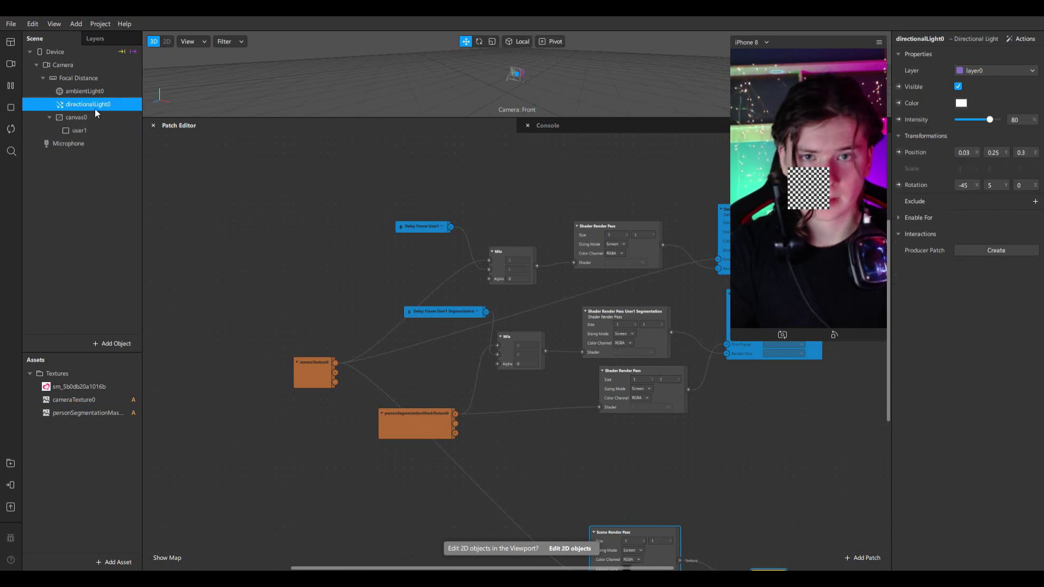
click(92, 118)
click(90, 130)
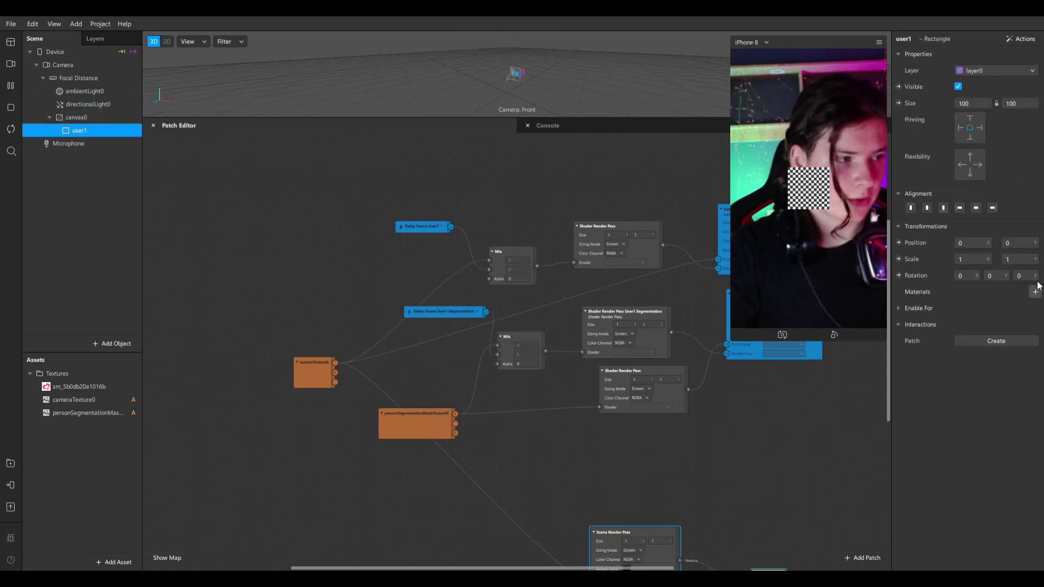
click(1020, 104)
click(1028, 120)
click(987, 104)
click(985, 122)
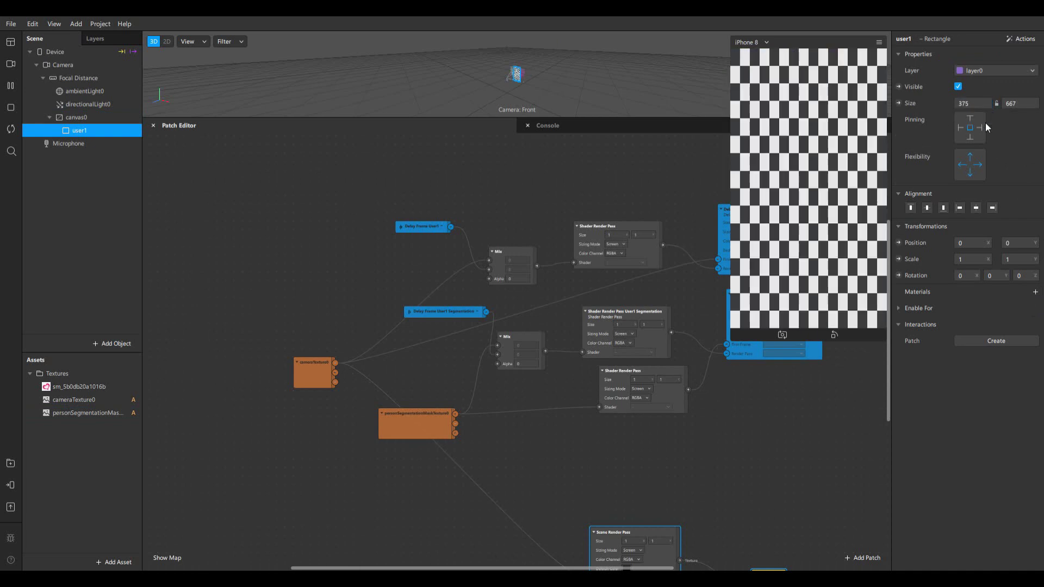
Step: Give user1 a new Flat-shader material named user1Mat
click(1036, 293)
click(983, 305)
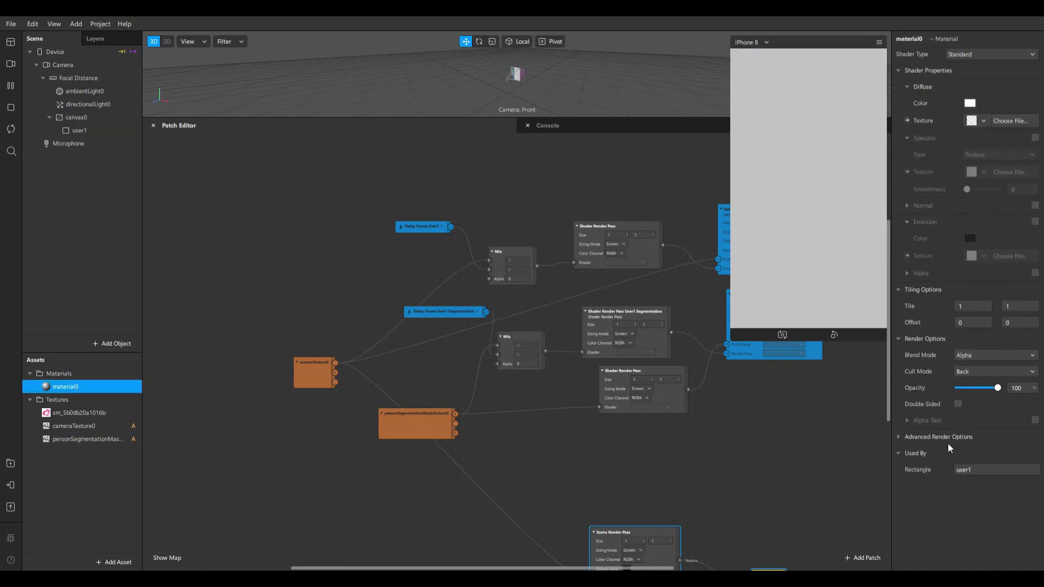
click(981, 55)
click(980, 57)
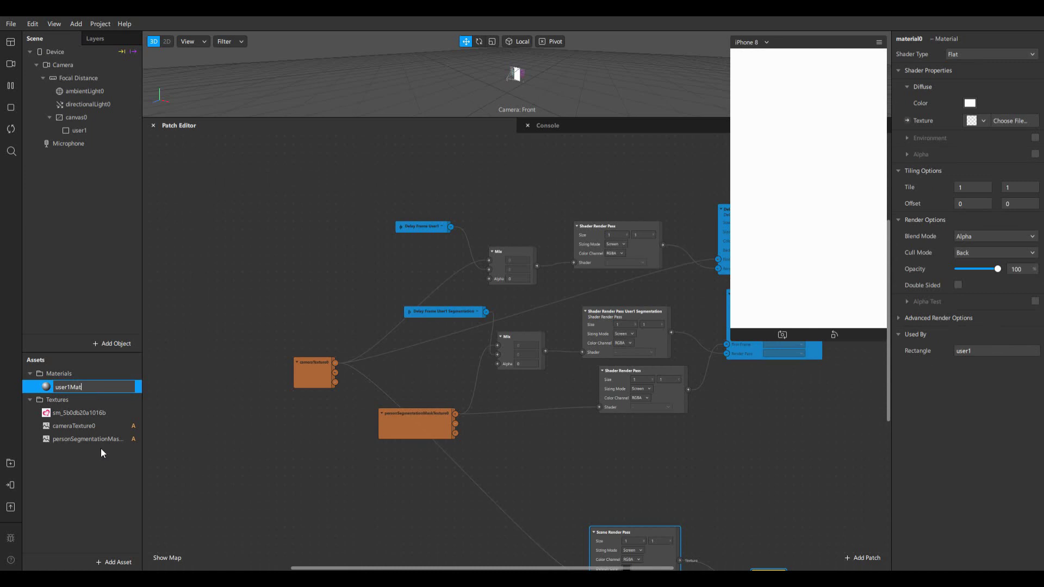
key(Return)
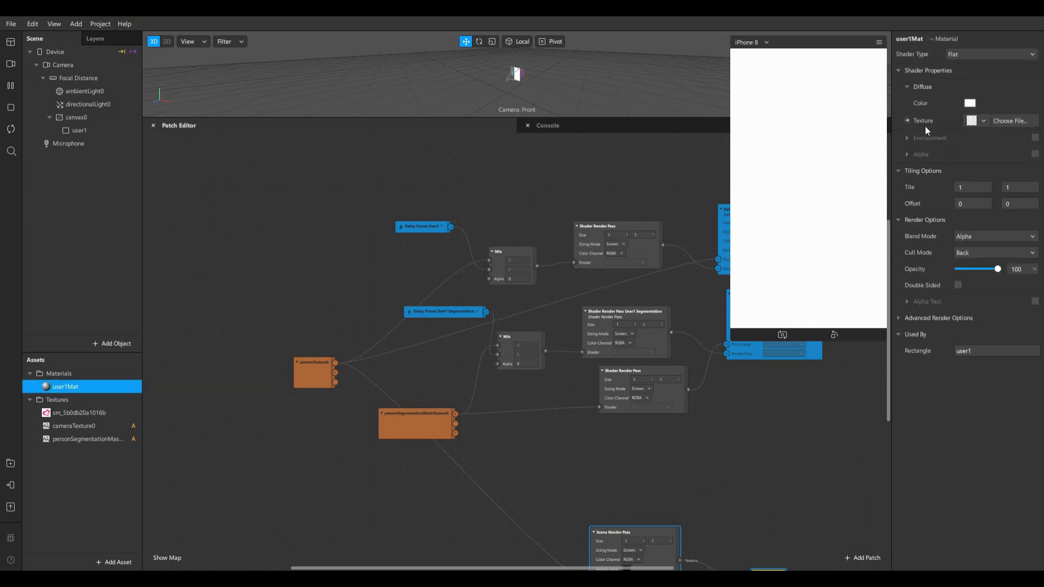
Step: Create a user1Mat diffuse texture patch and wire the top Shader Render Pass output into it
click(907, 120)
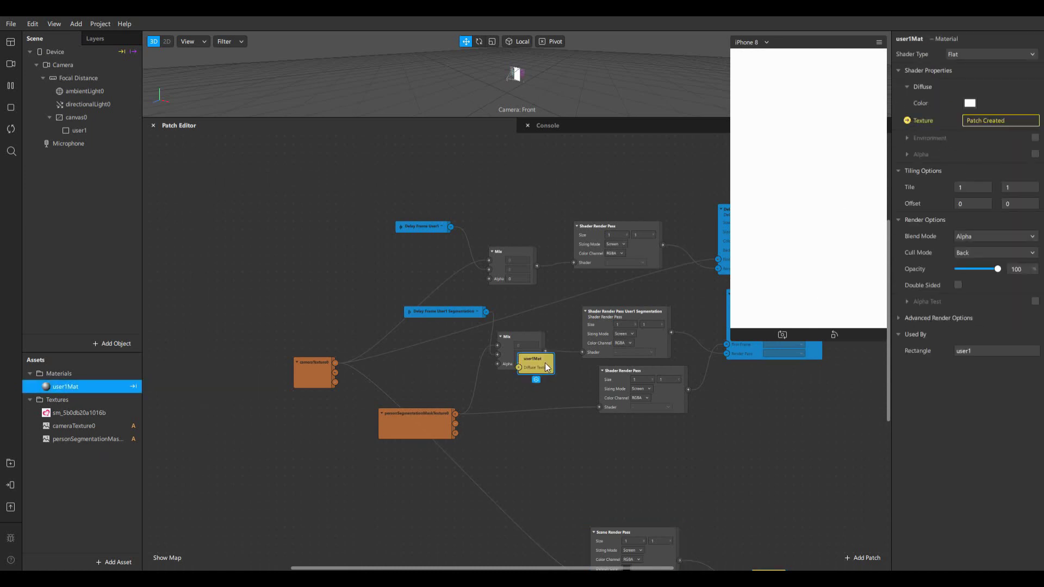
drag(545, 363, 750, 461)
scroll(743, 403, up, 3)
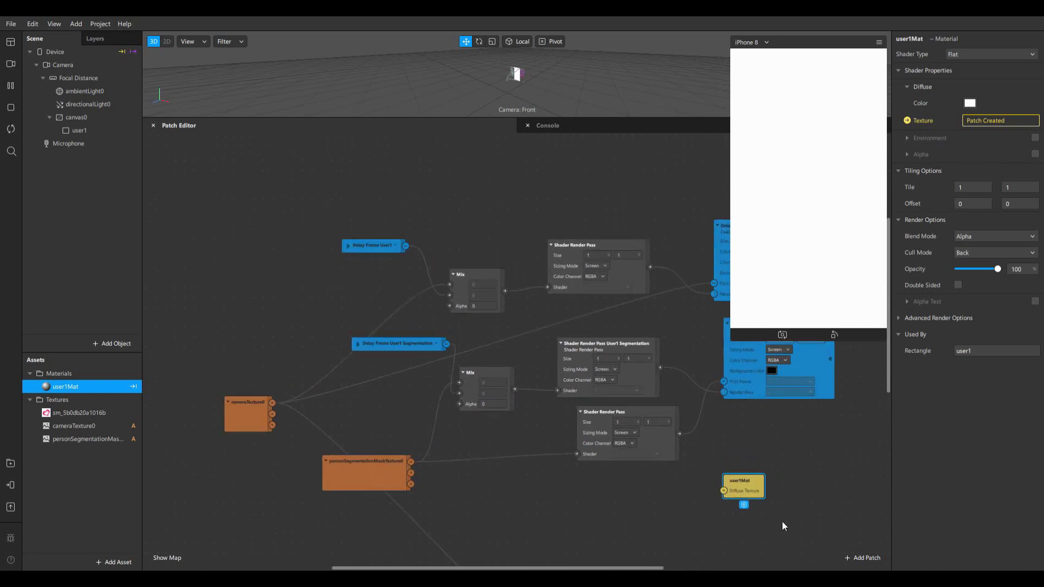
scroll(632, 343, up, 3)
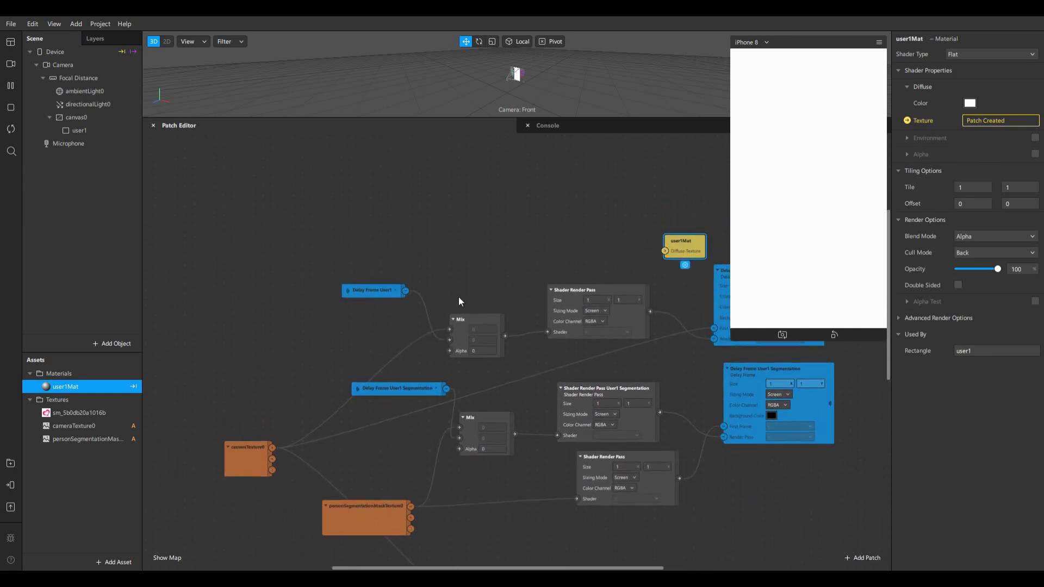
ctrl+scroll(464, 344, up, 2)
scroll(724, 387, up, 3)
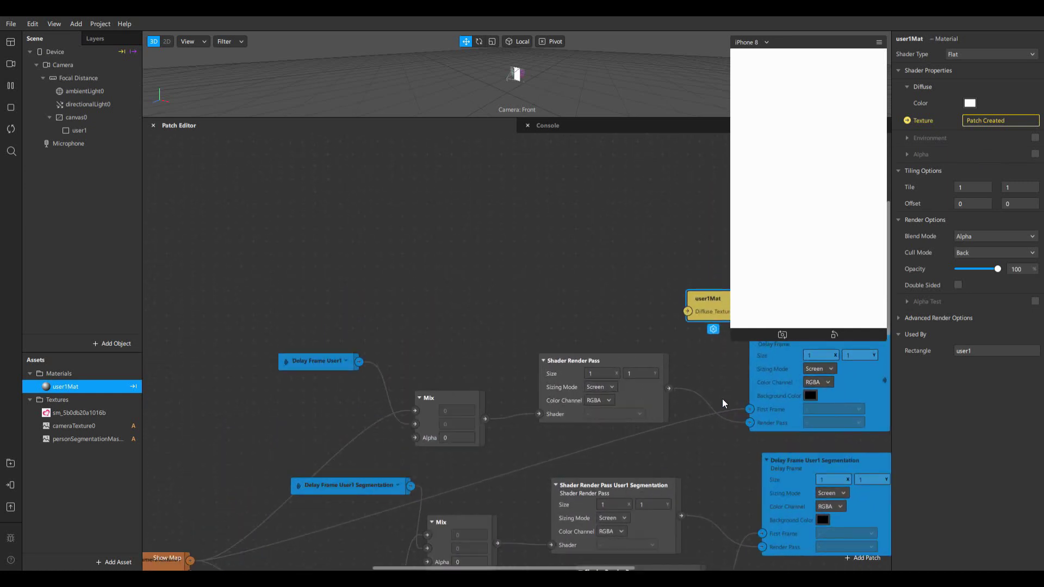
click(661, 409)
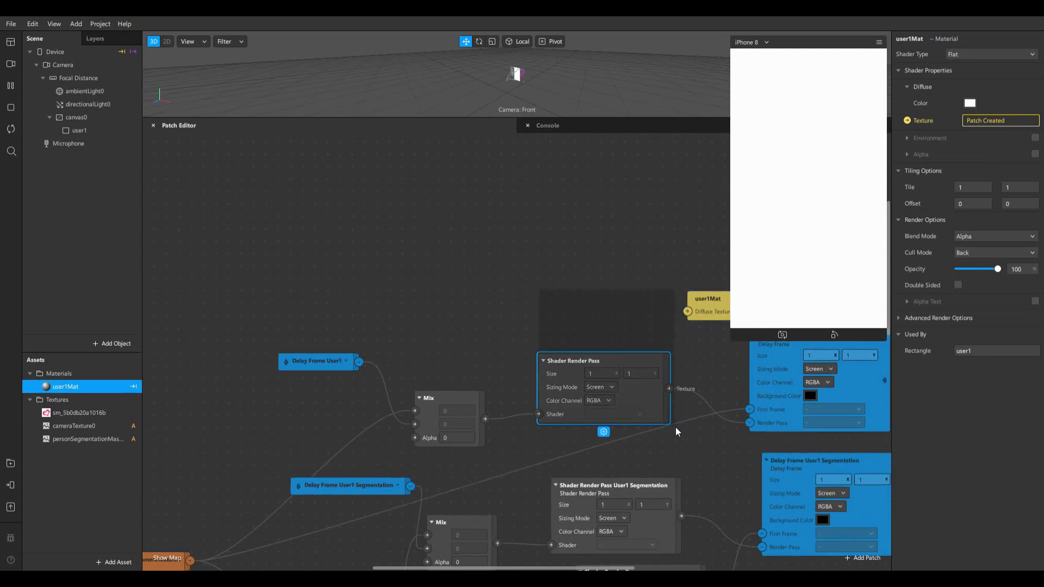
drag(669, 389, 688, 312)
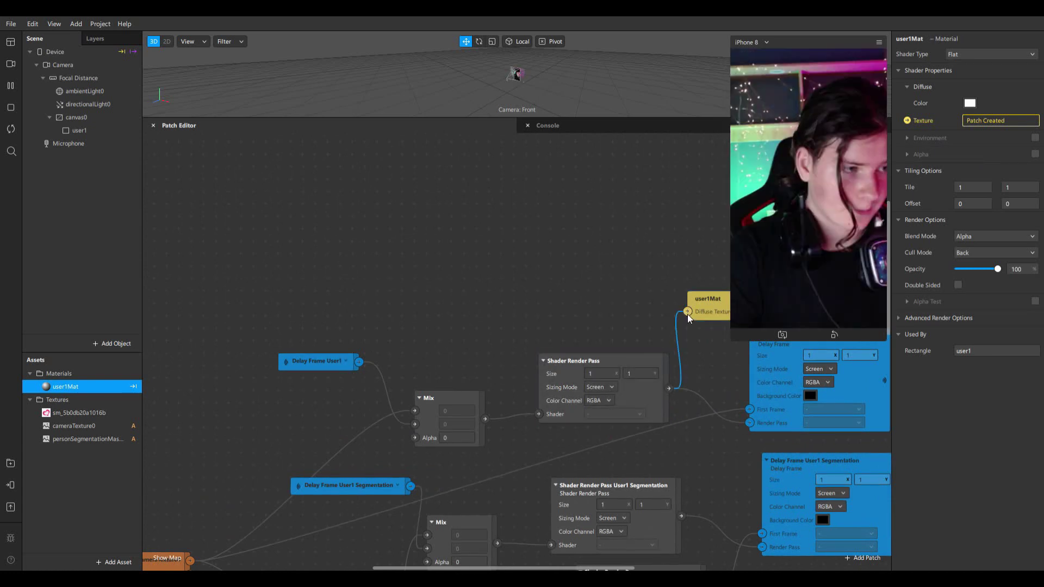
Step: Widen the properties panel, reselect user1Mat and enable the material's Alpha
scroll(698, 347, down, 3)
scroll(680, 335, down, 3)
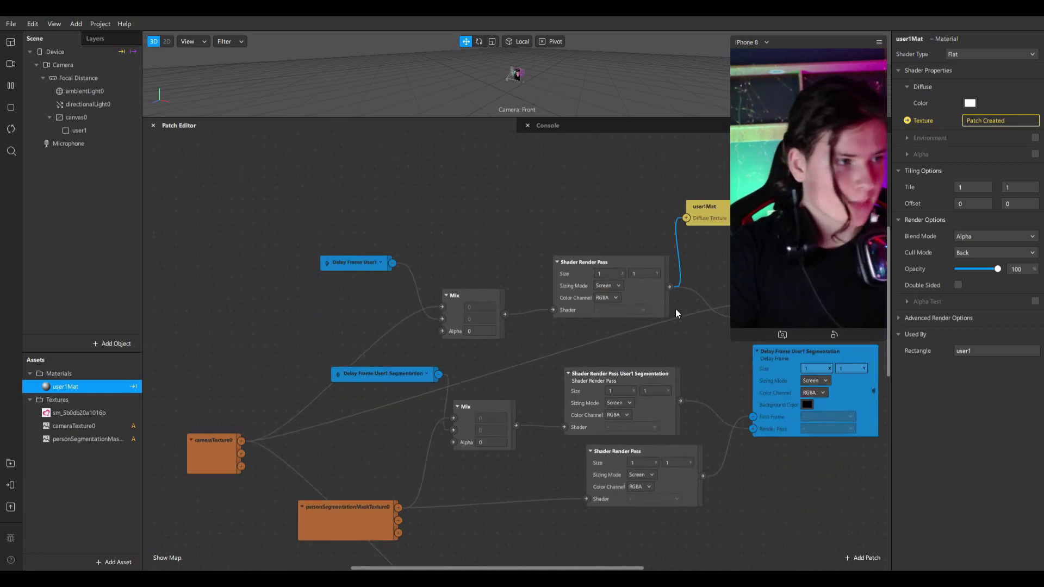
drag(895, 253, 830, 253)
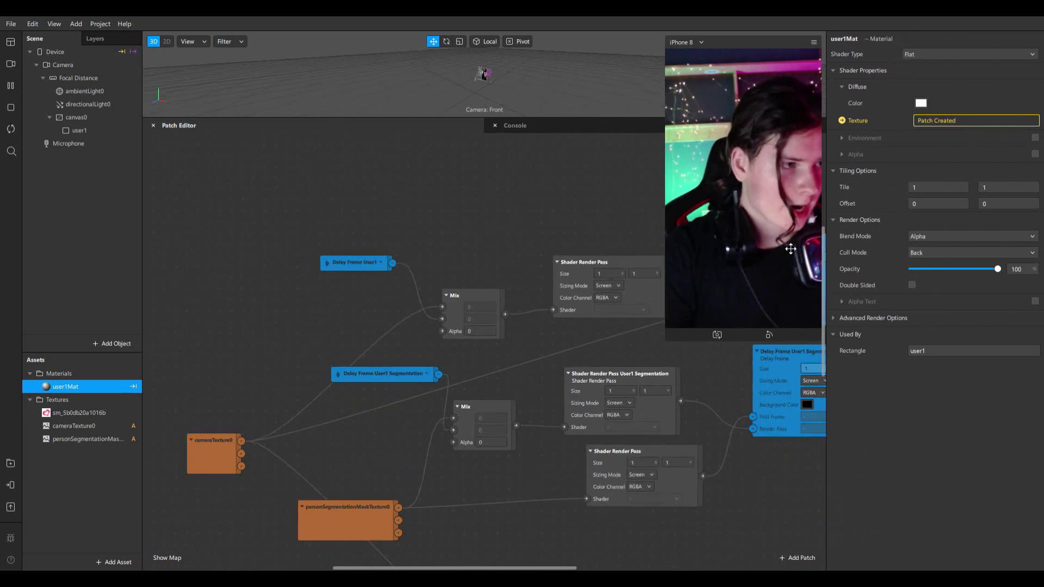
click(76, 371)
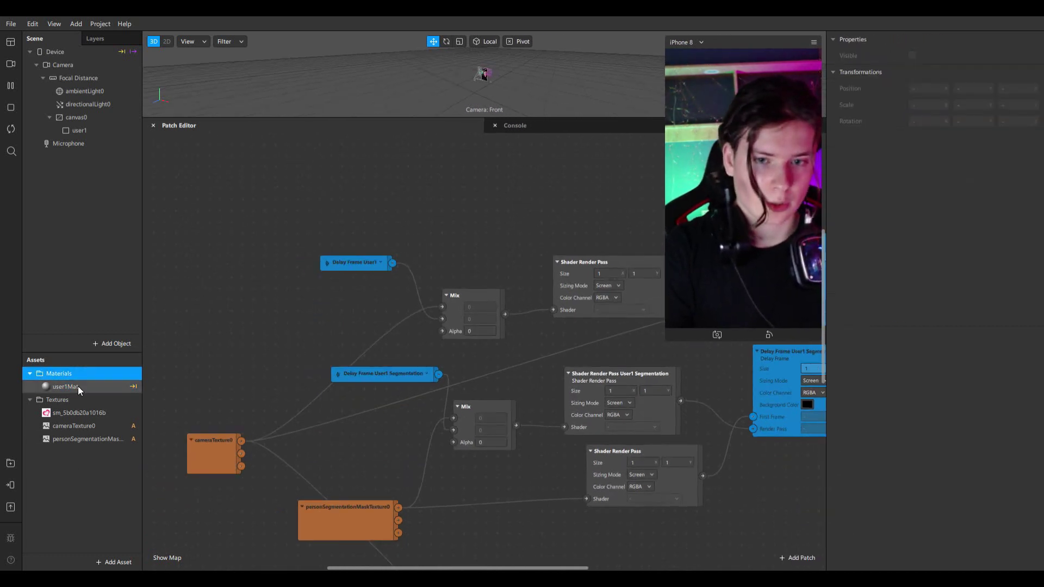
click(77, 387)
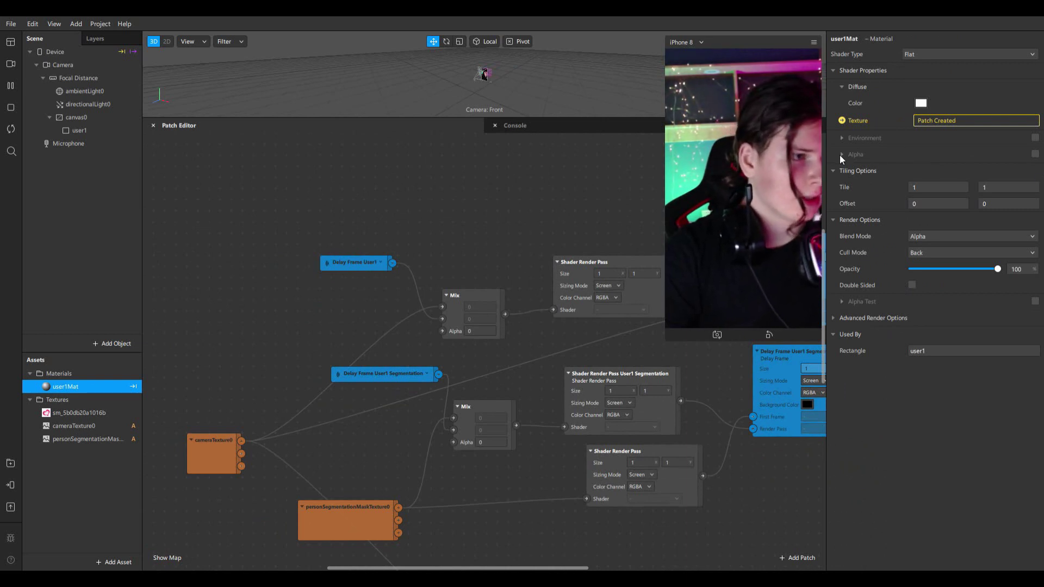
click(1035, 154)
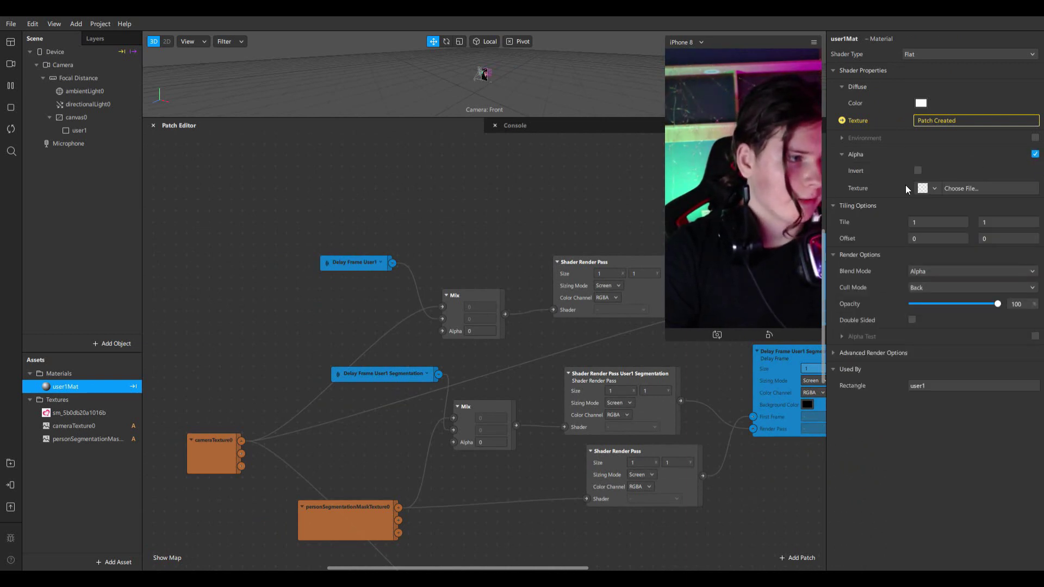
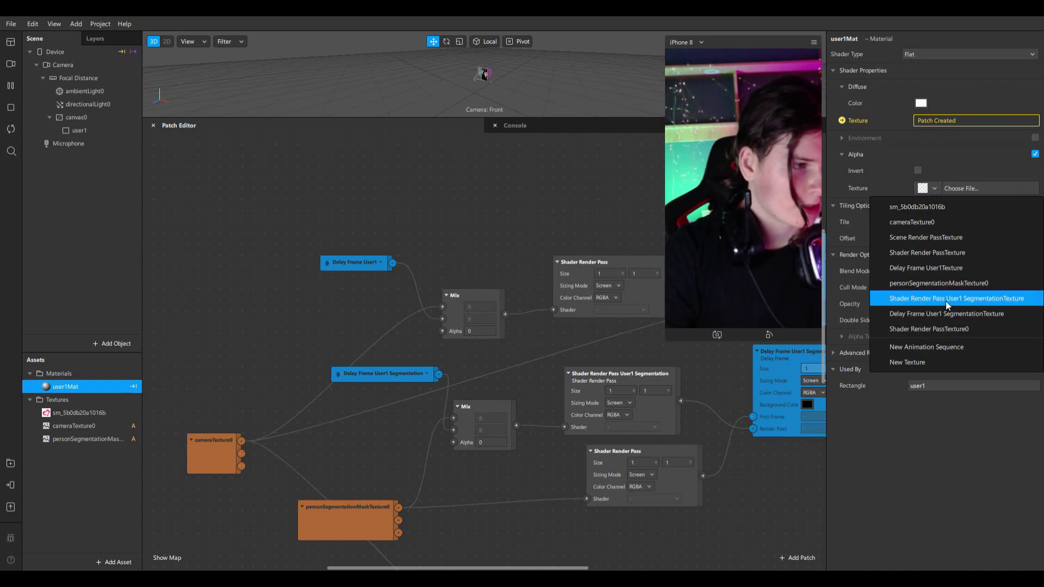
Step: Use Shader Render Pass User1 SegmentationTexture as user1Mat's alpha, then add a Screen Tap patch
click(1015, 302)
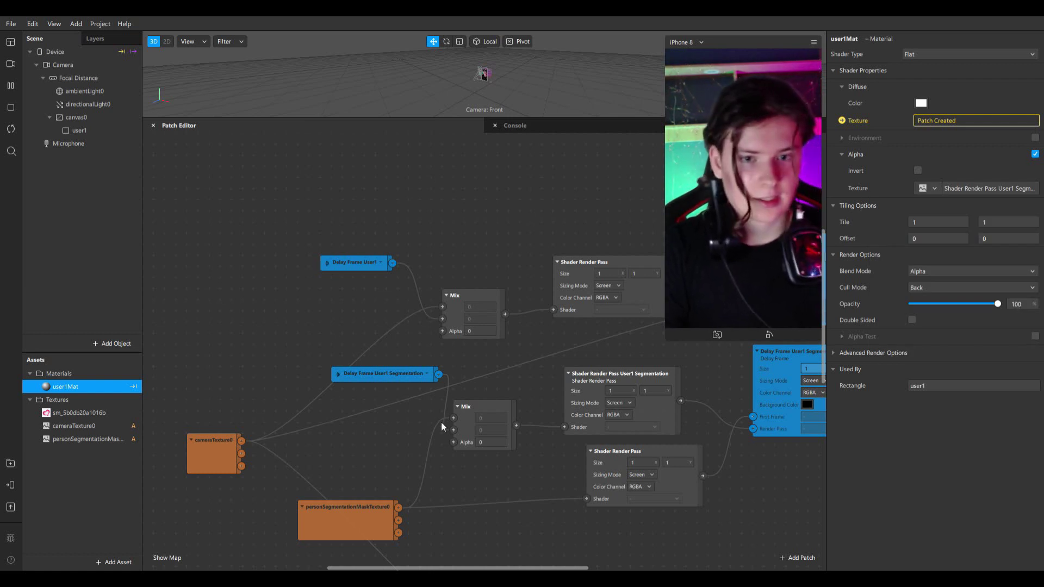
scroll(582, 561, left, 5)
key(a)
key(s)
key(p)
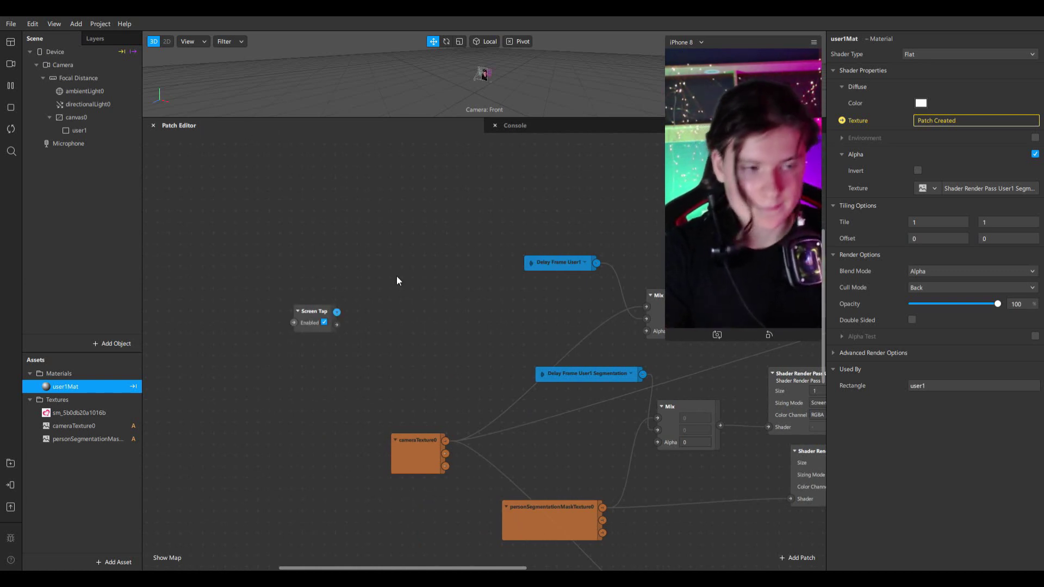
Step: Set the If Then Else patch's Then value to 1
scroll(370, 322, up, 2)
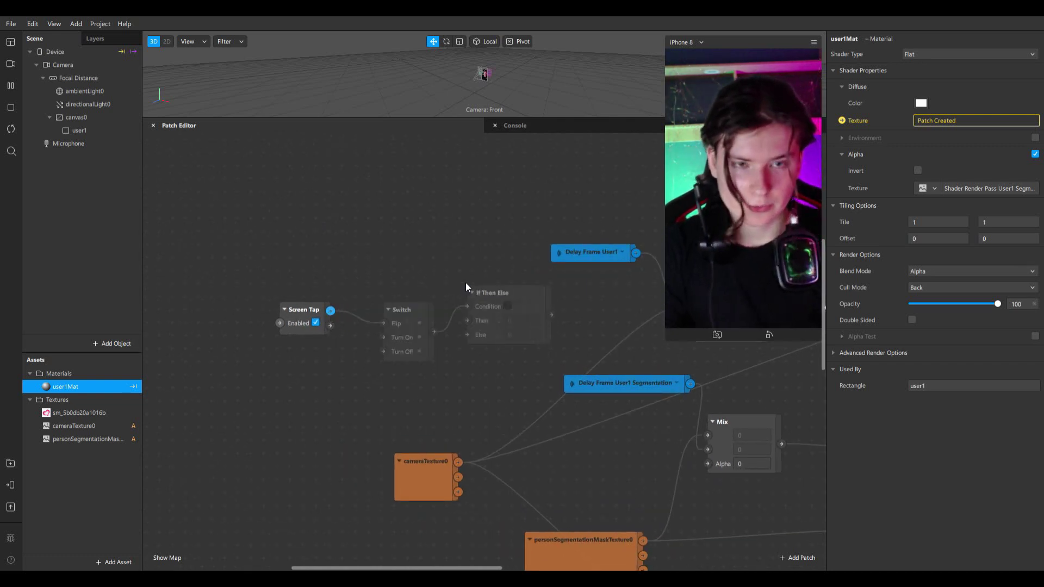
scroll(576, 435, up, 3)
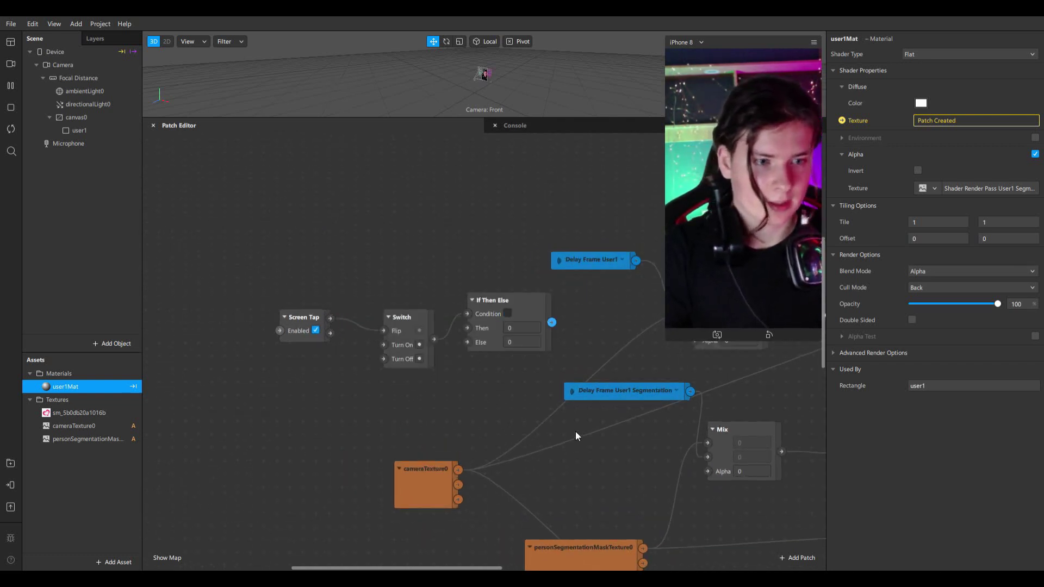
ctrl+scroll(538, 437, down, 1)
click(535, 408)
text(1)
scroll(609, 482, down, 5)
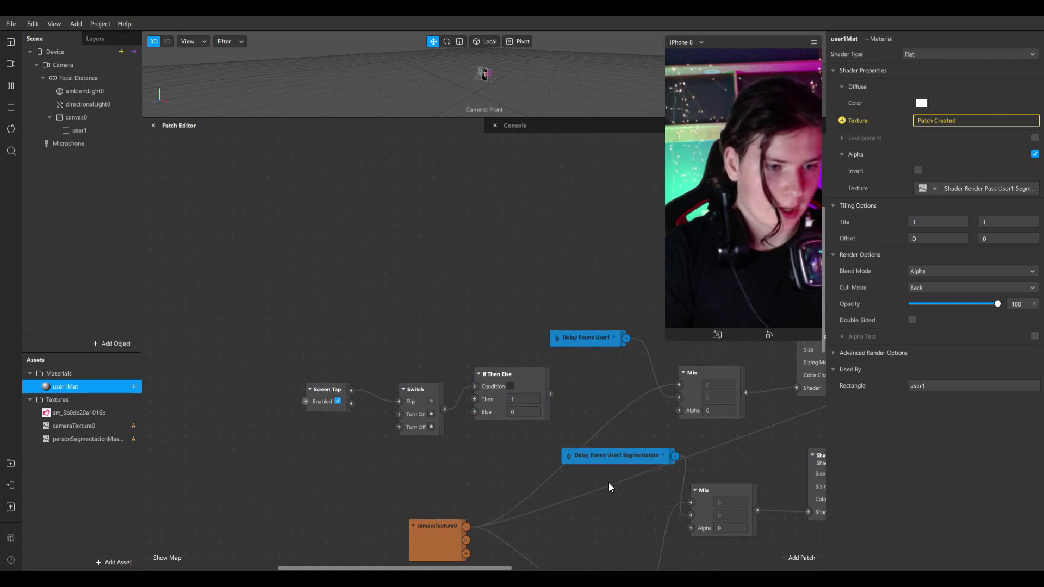
Step: Shift the tap logic left and wire a new Value patch into both Mix patches' Alpha
drag(344, 301, 164, 307)
drag(416, 298, 320, 281)
drag(512, 293, 410, 304)
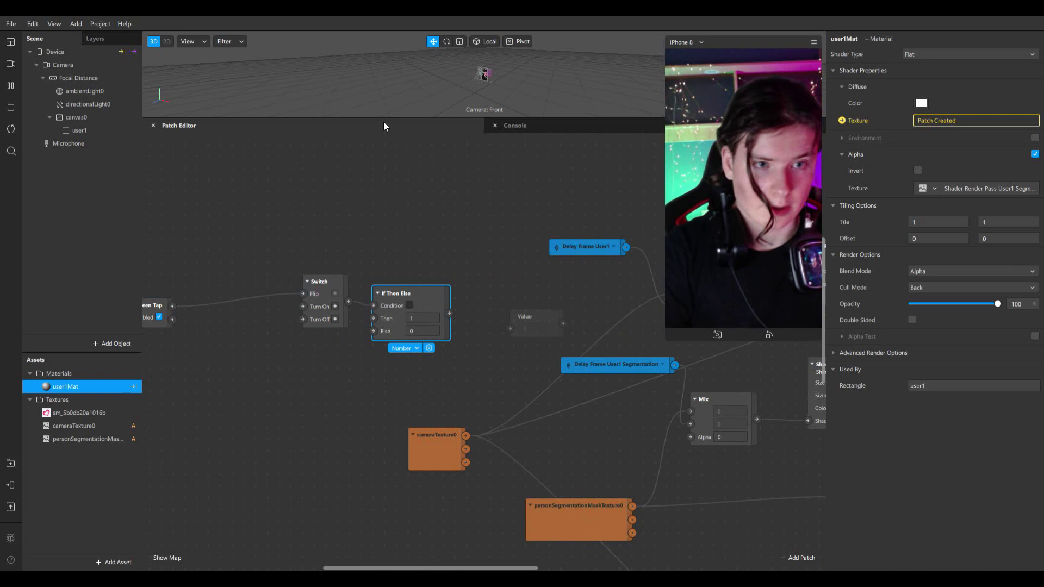
click(405, 234)
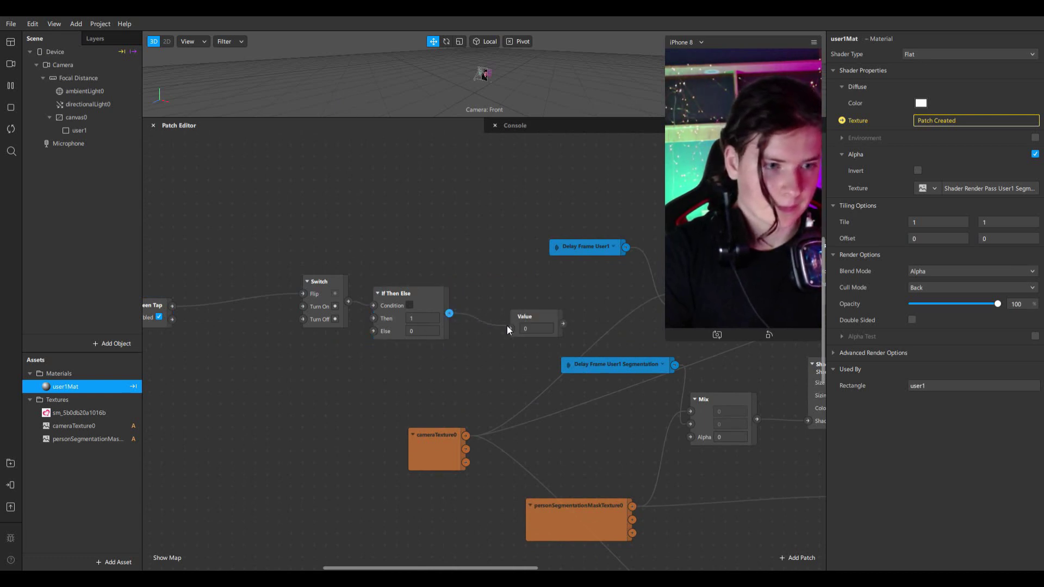
drag(528, 569, 590, 569)
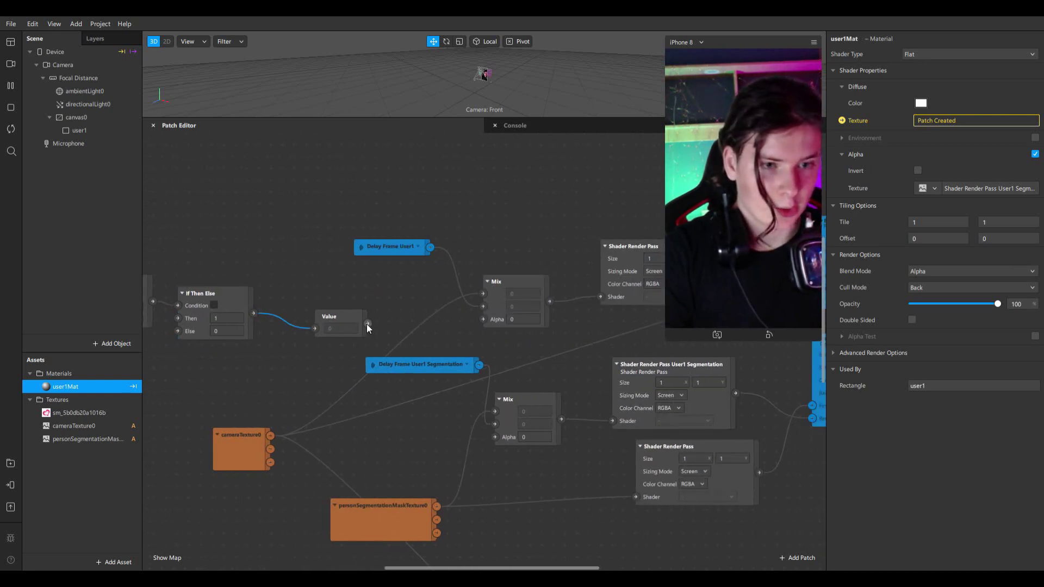
drag(484, 317, 484, 318)
drag(449, 362, 390, 388)
drag(367, 324, 494, 437)
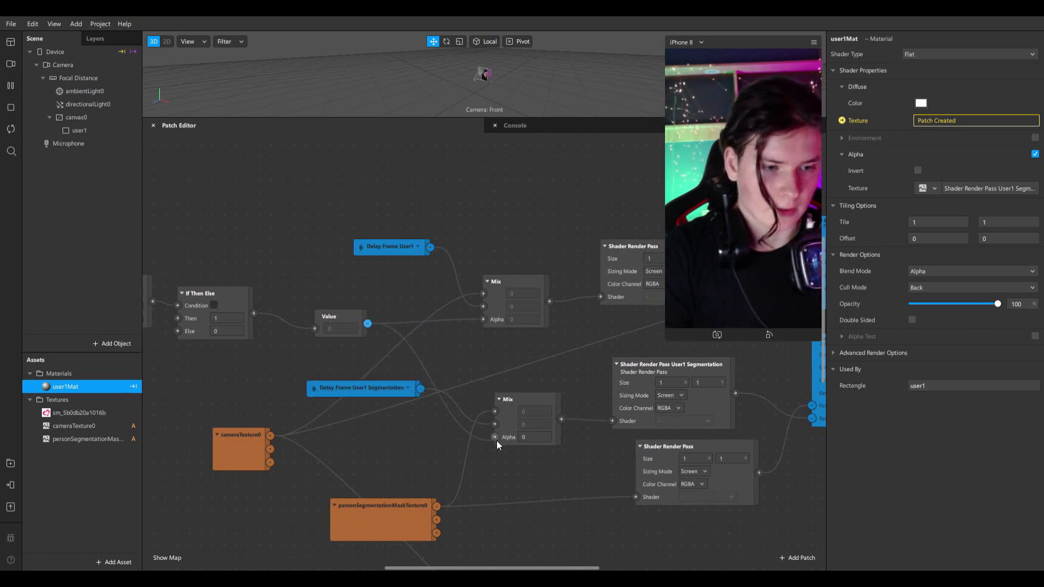
Step: Check the simulator's device list, leaving the device unchanged
click(814, 43)
click(838, 64)
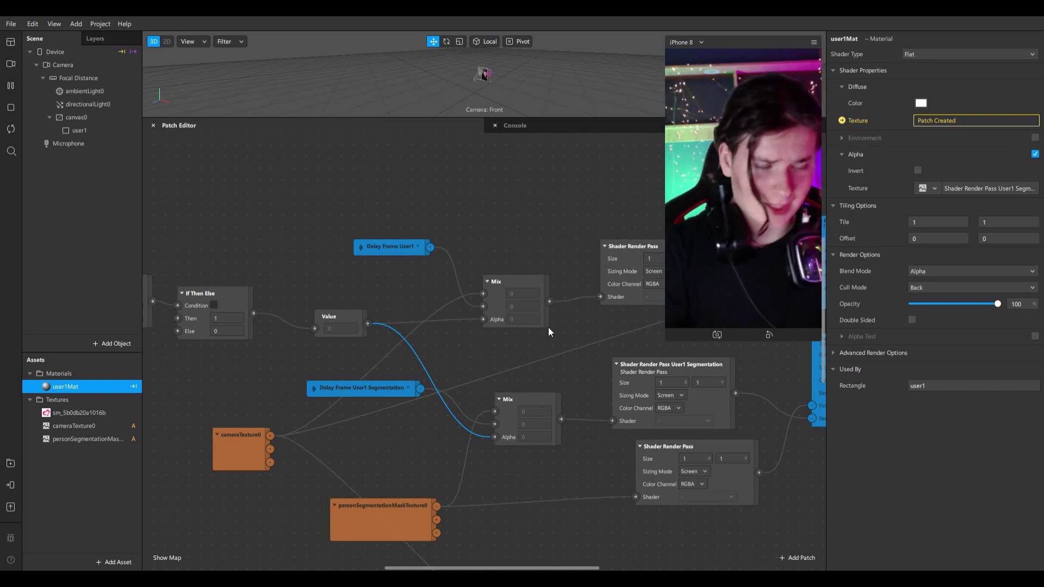
scroll(549, 329, down, 3)
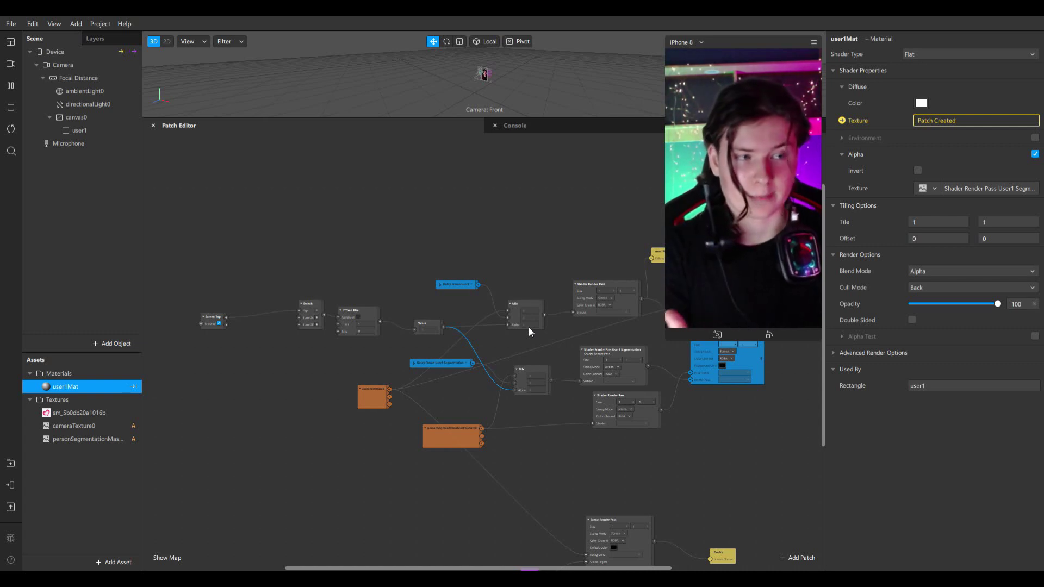
Step: Duplicate user1 as user2 and duplicate user1Mat, renaming the copy user2Mat
right_click(69, 133)
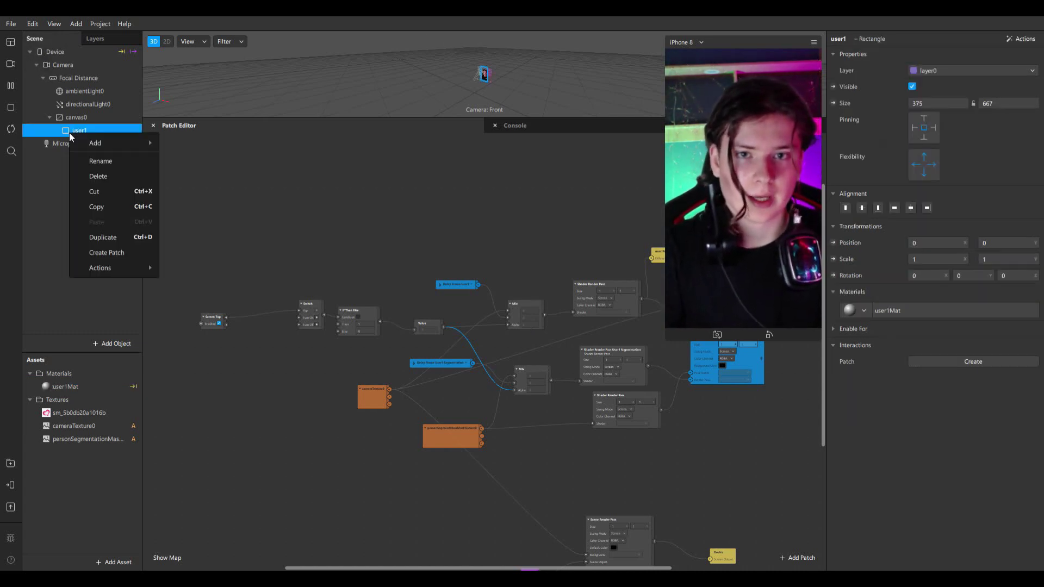
click(116, 240)
right_click(68, 387)
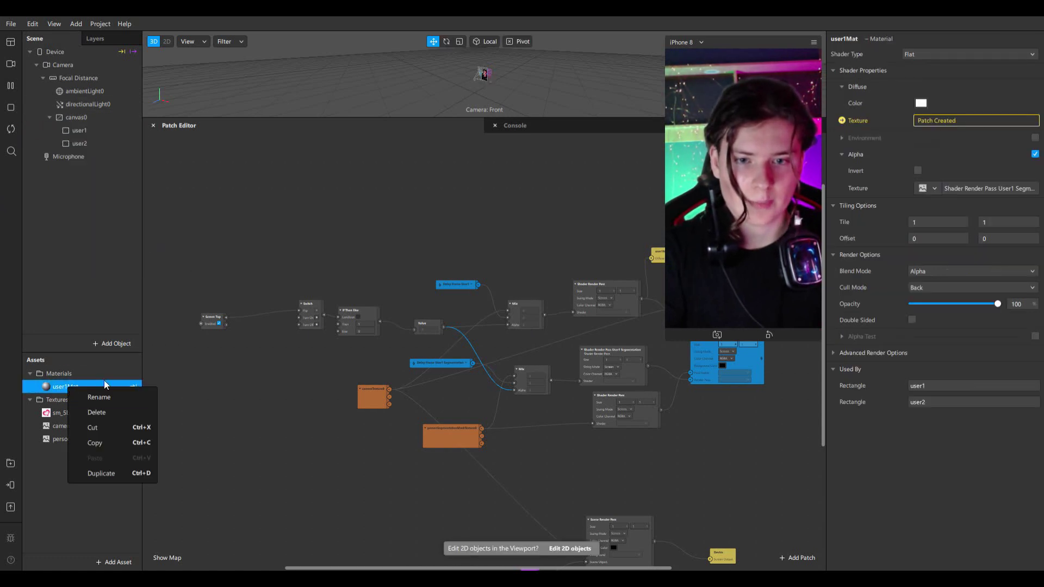
click(100, 472)
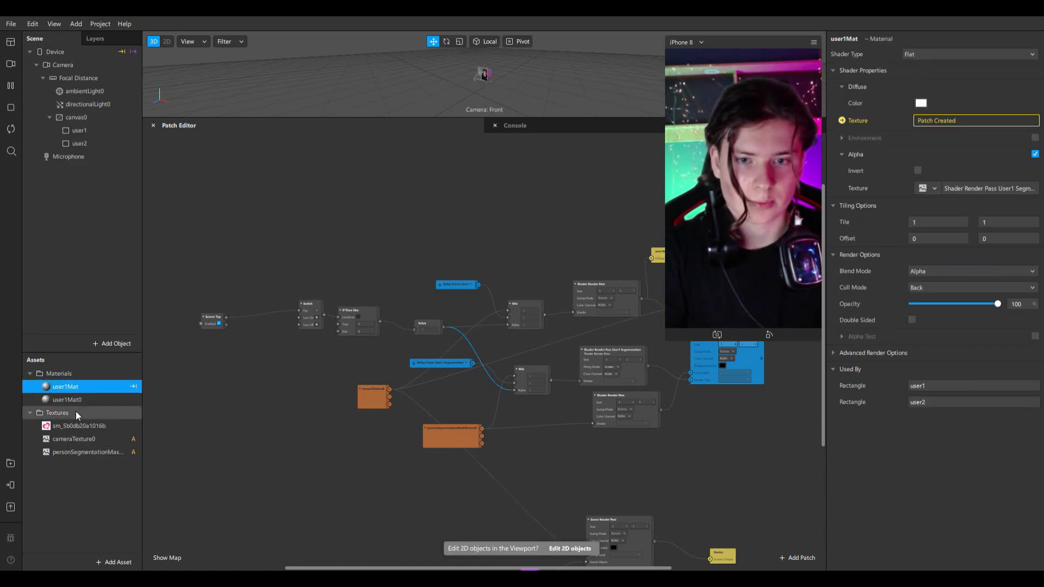
double_click(99, 397)
text(user1)
key(BackSpace)
text(2Ma)
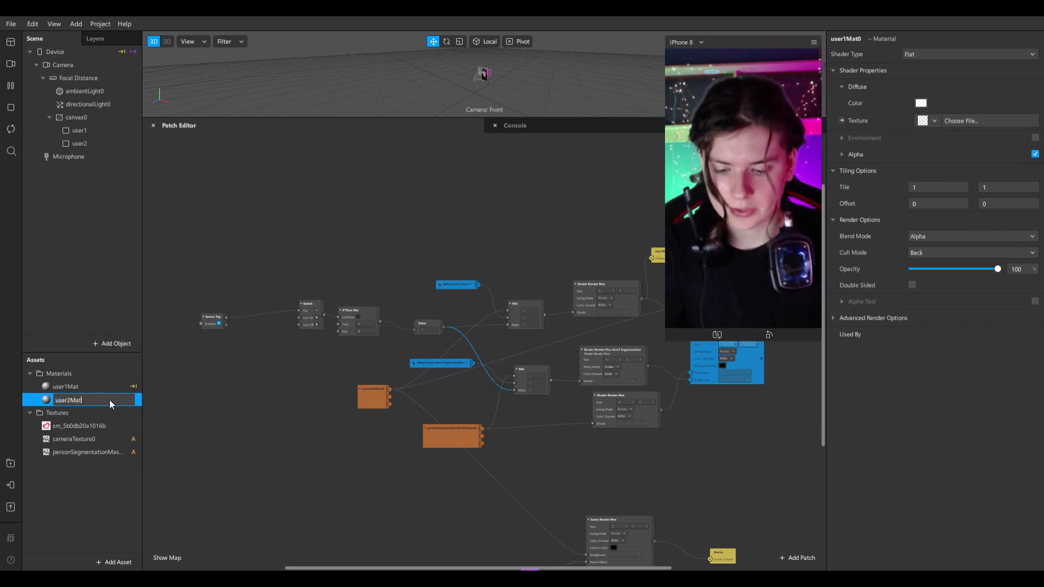
text(tie)
key(BackSpace)
key(BackSpace)
key(Return)
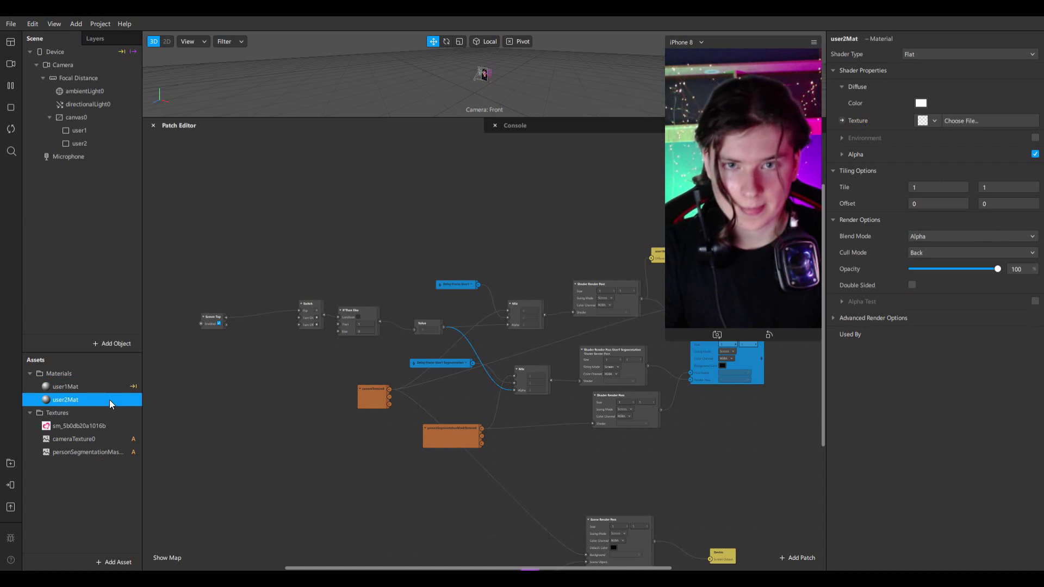
Step: Assign the user2Mat material to the user2 rectangle
click(100, 142)
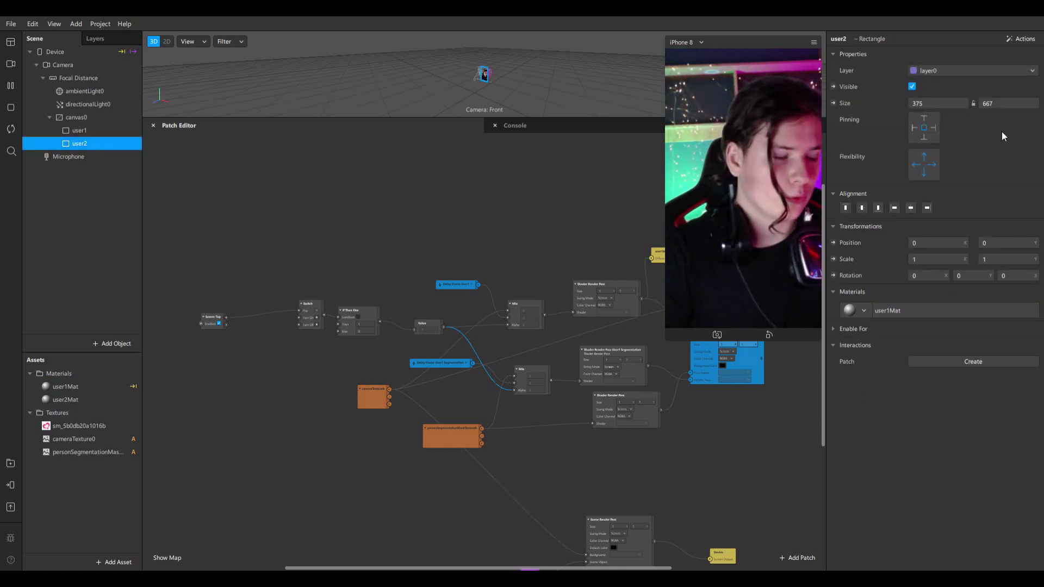
click(865, 312)
click(906, 344)
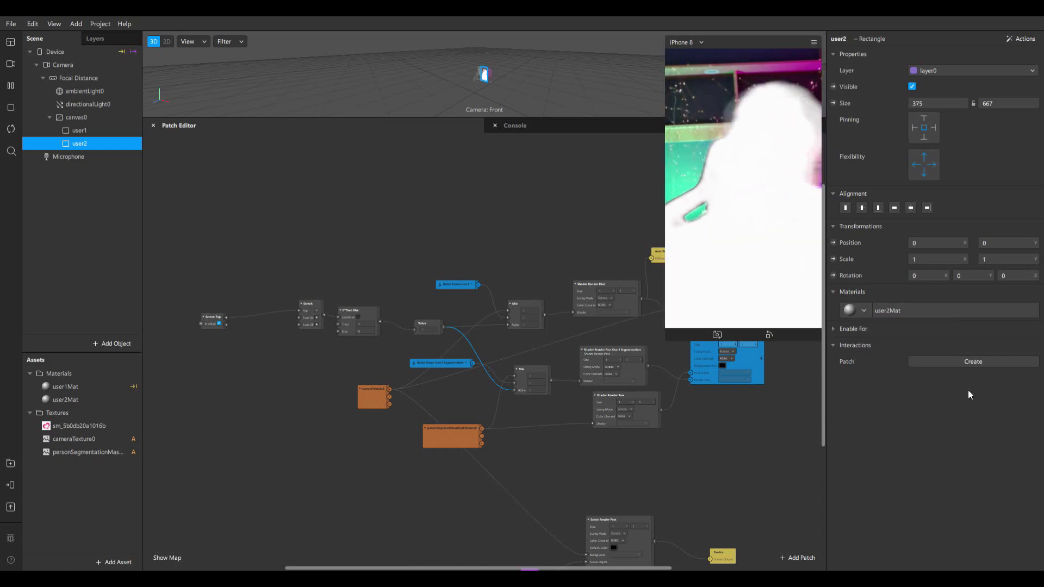
click(85, 401)
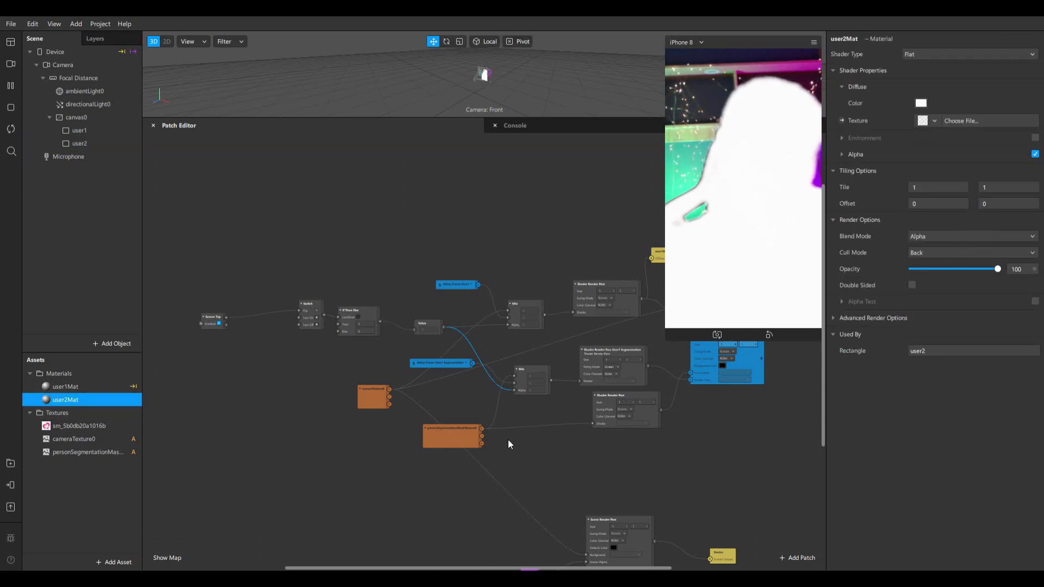
click(67, 142)
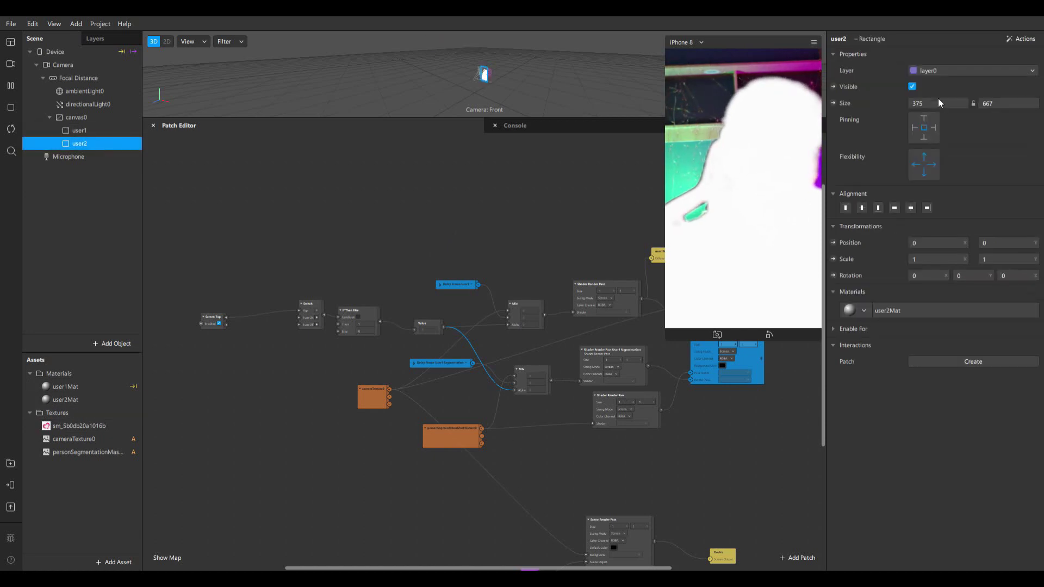
Step: Create a user2 Visible patch above the graph and switch it off
click(833, 87)
drag(496, 366, 505, 195)
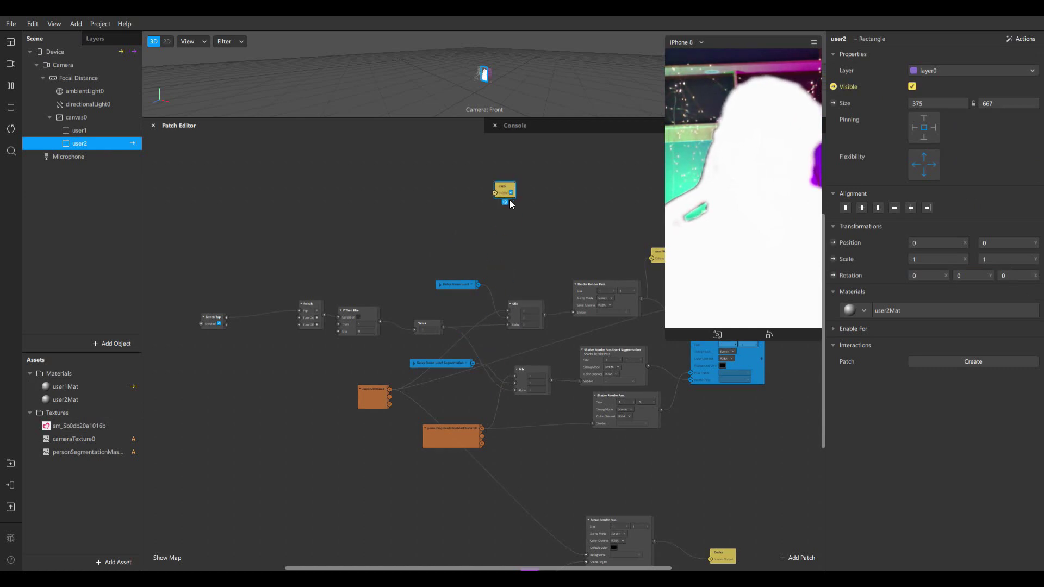
click(511, 193)
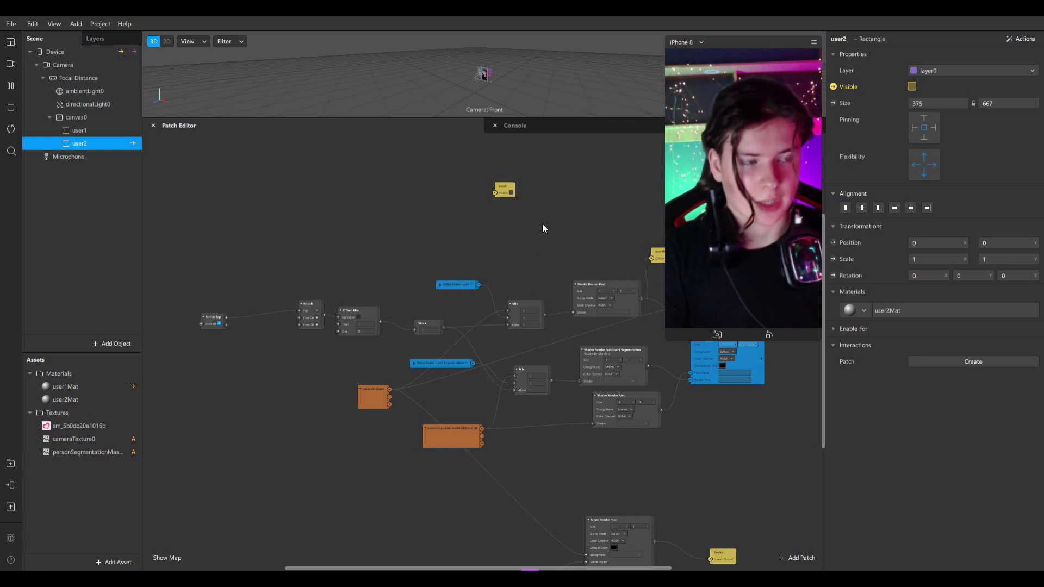
Step: Move the three bottom patches lower in the graph
scroll(575, 429, up, 2)
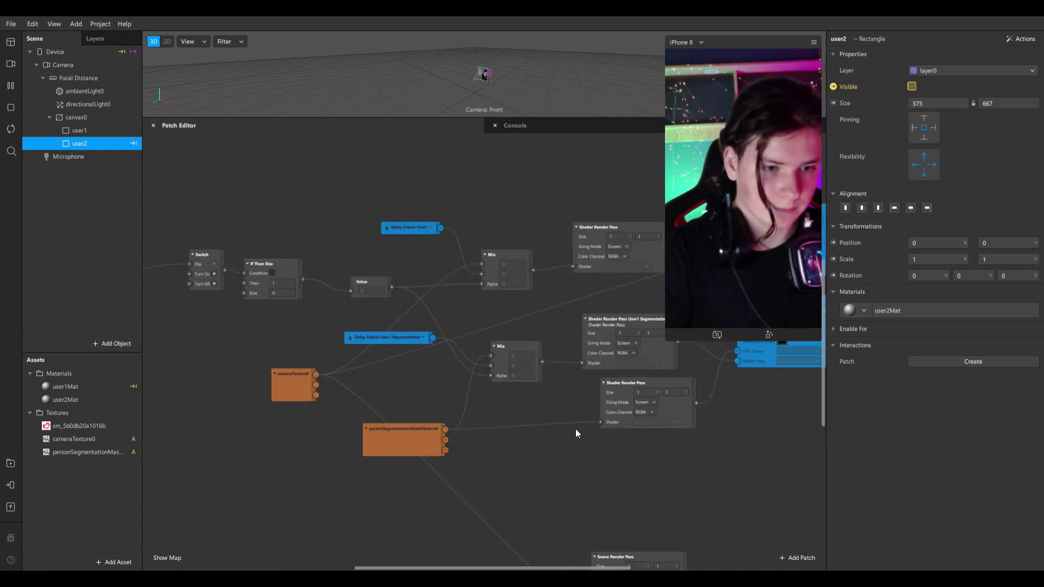
scroll(524, 273, down, 1)
scroll(524, 273, down, 2)
scroll(752, 447, down, 3)
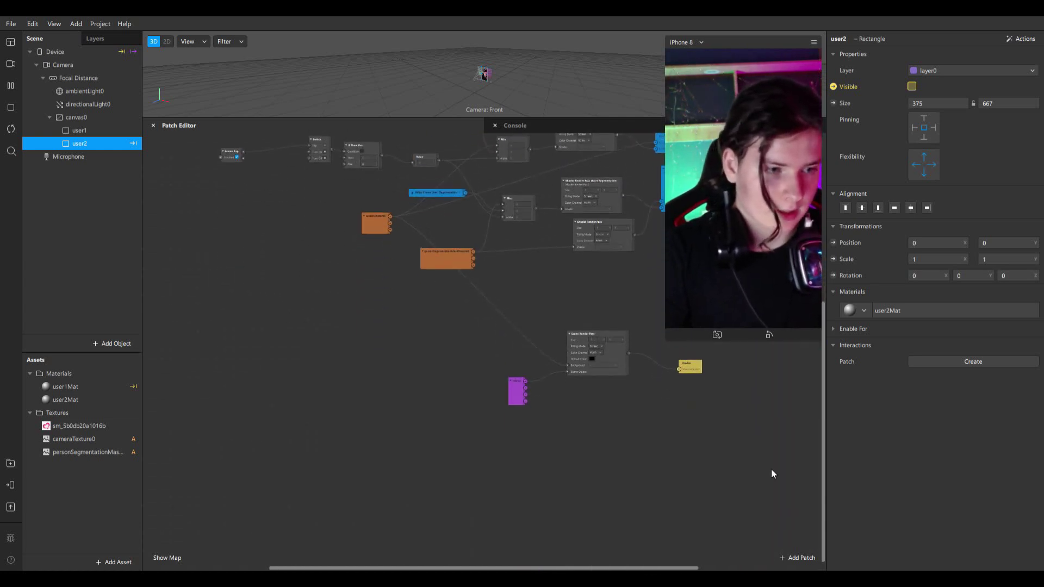
scroll(604, 301, up, 1)
drag(511, 302, 764, 470)
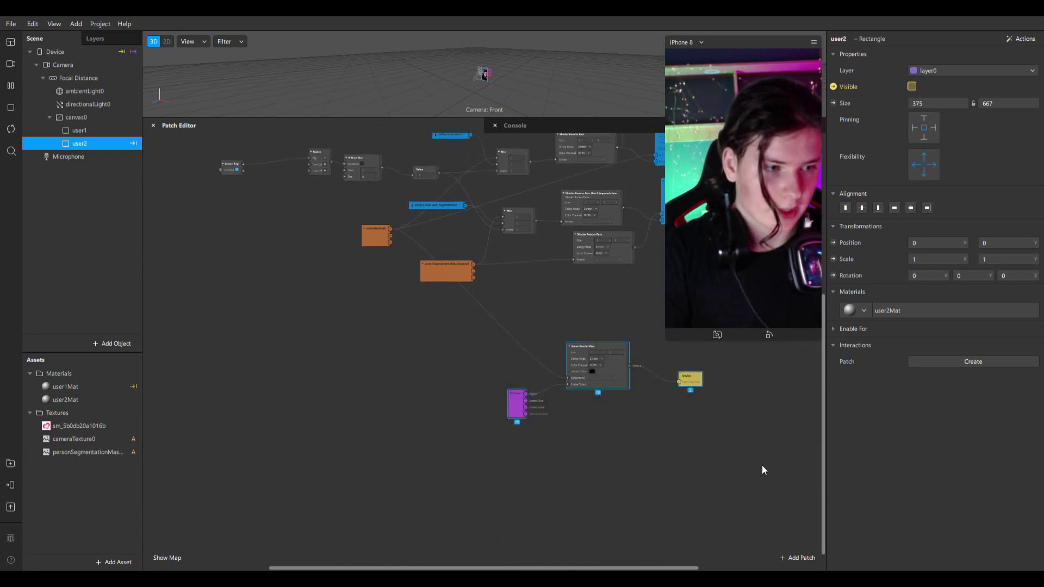
drag(616, 366, 624, 562)
scroll(576, 354, up, 3)
ctrl+scroll(534, 325, up, 4)
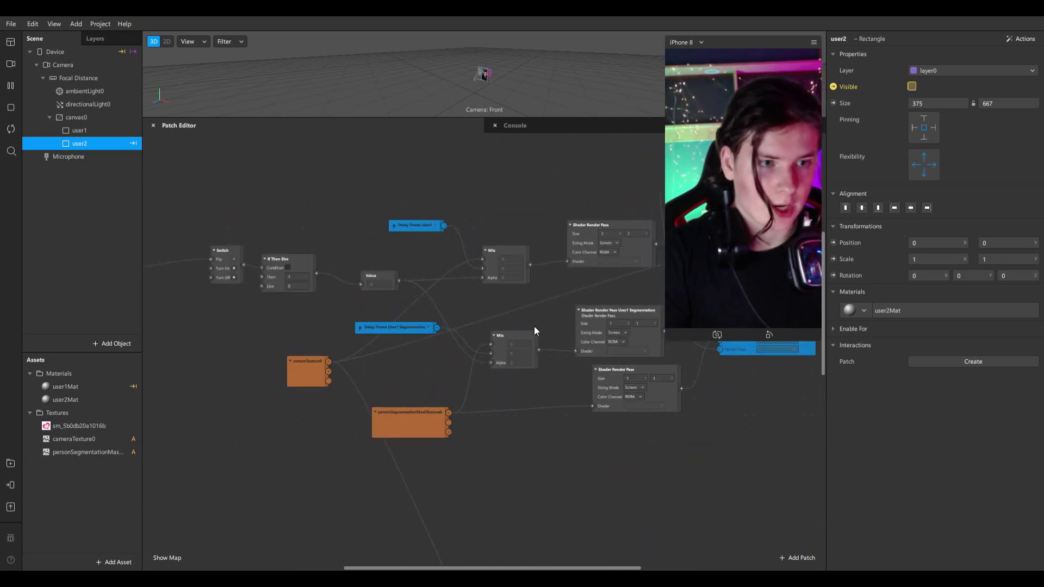
drag(579, 567, 563, 567)
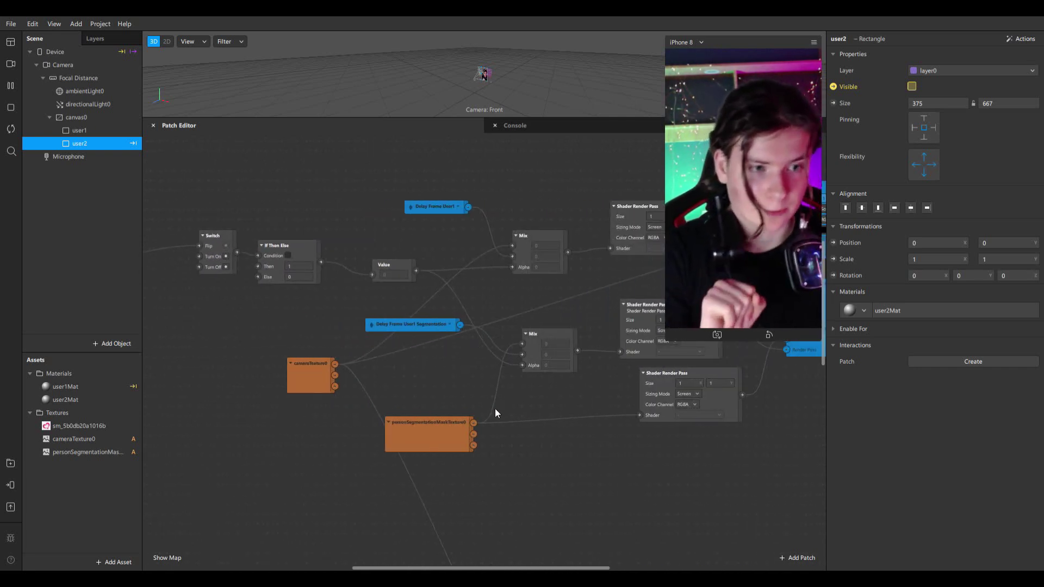
Step: Move the cameraTexture0 and personSegmentationMaskTexture0 nodes to the graph's left side
drag(328, 363, 116, 415)
scroll(458, 413, down, 3)
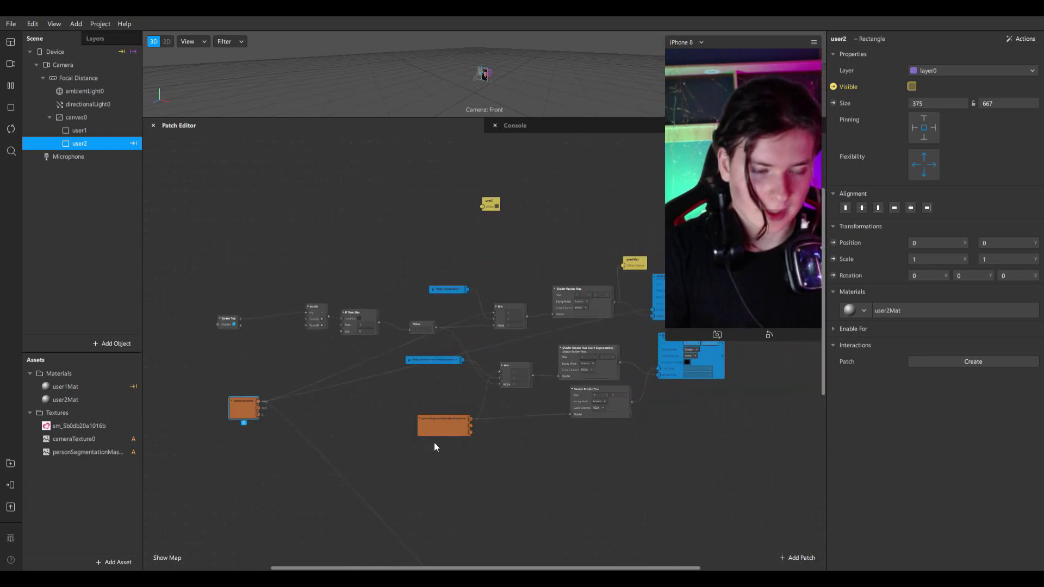
drag(434, 441, 266, 540)
scroll(401, 450, down, 3)
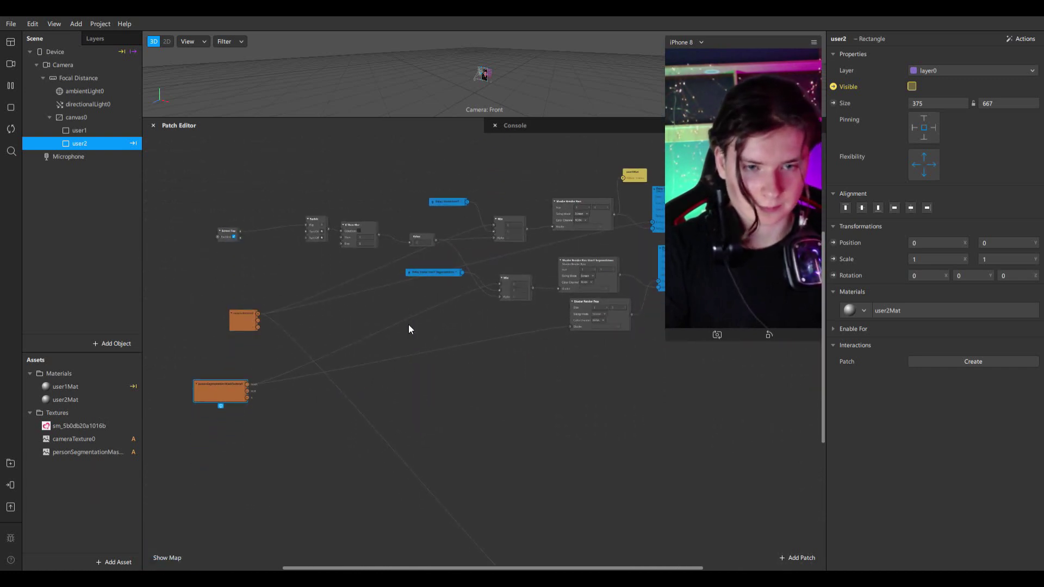
drag(242, 324, 150, 350)
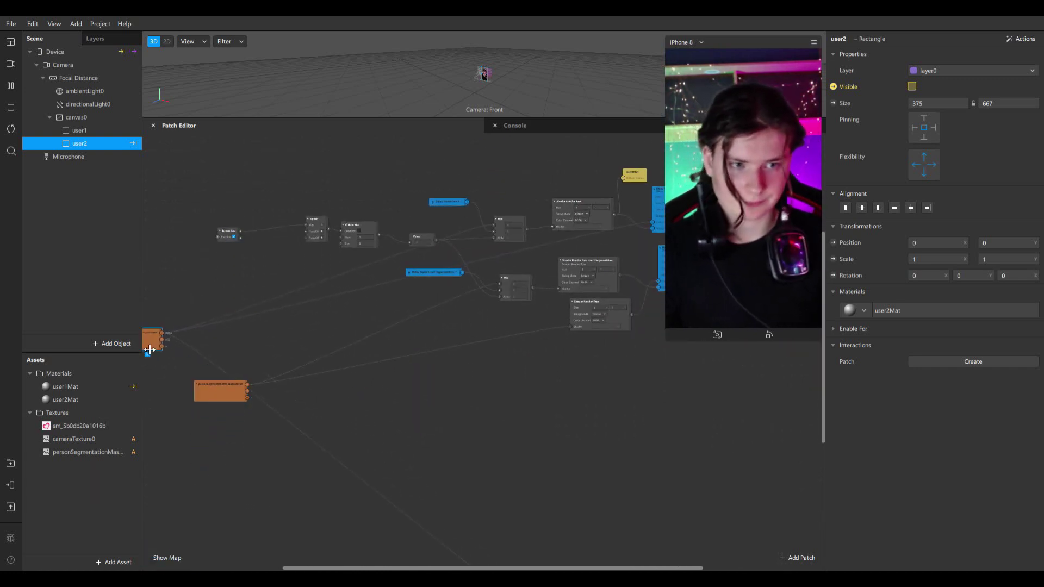
scroll(506, 371, up, 3)
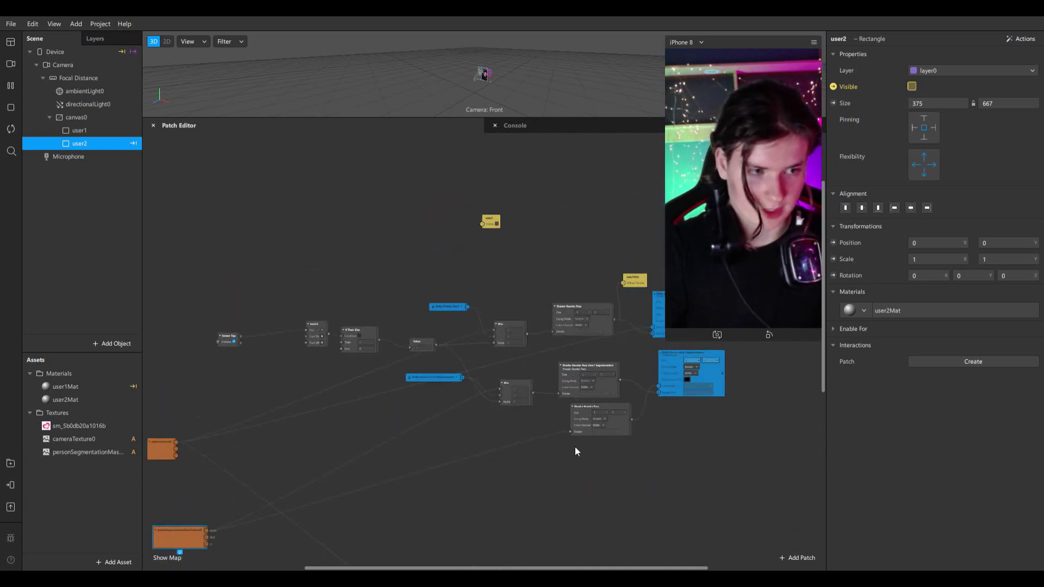
Step: Copy and paste the effect patch group, then place the duplicate below the originals
drag(212, 223, 754, 436)
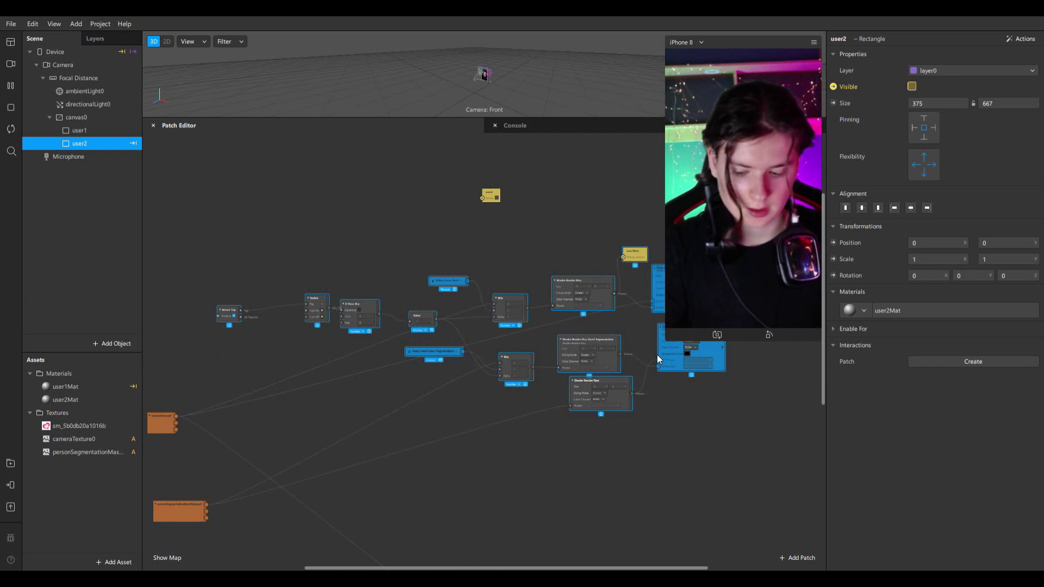
key(ctrl+c)
key(ctrl+v)
scroll(711, 454, up, 2)
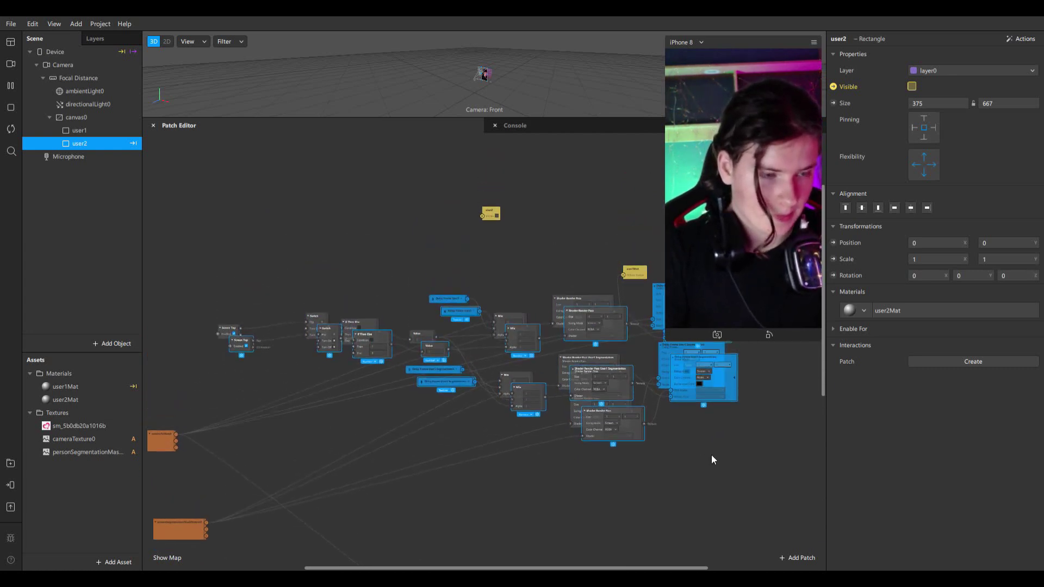
scroll(701, 524, up, 2)
scroll(685, 505, down, 4)
drag(639, 409, 691, 495)
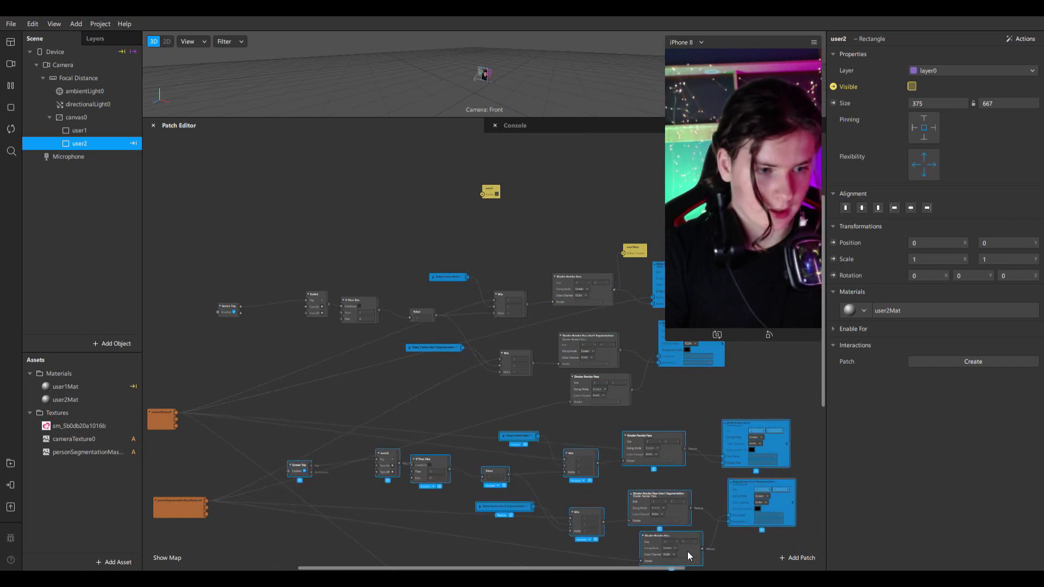
scroll(613, 508, up, 3)
scroll(612, 508, up, 2)
drag(555, 568, 631, 554)
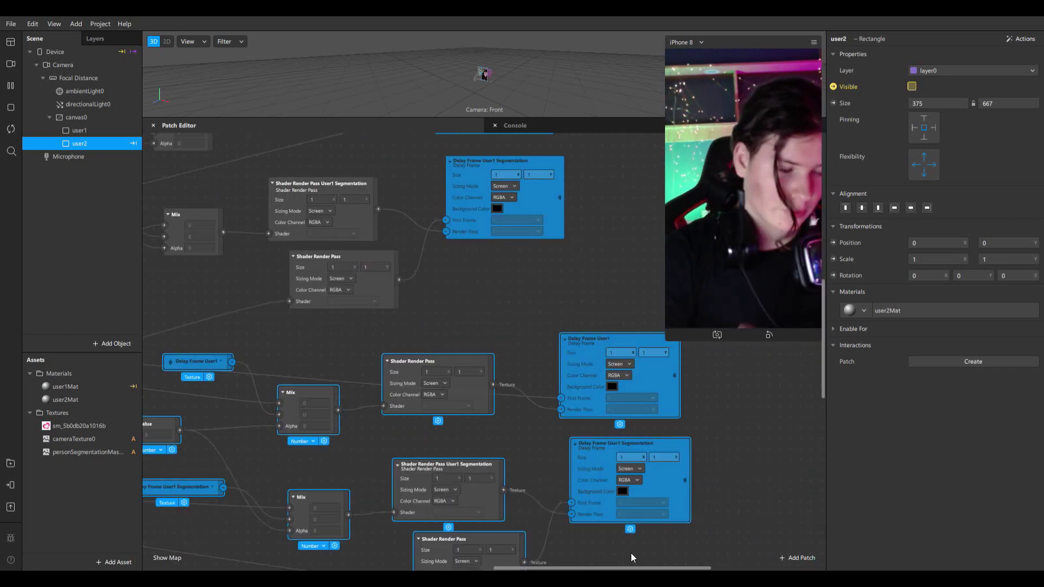
scroll(651, 333, up, 3)
double_click(588, 344)
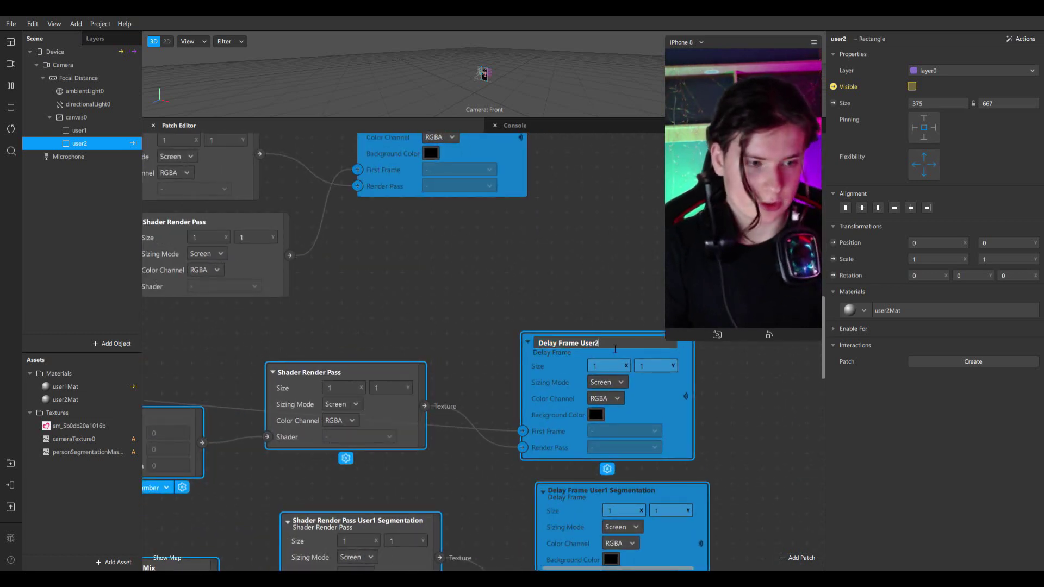
Step: Change User1 to User2 in the copied segmentation Delay Frame and Shader Render Pass names
double_click(618, 492)
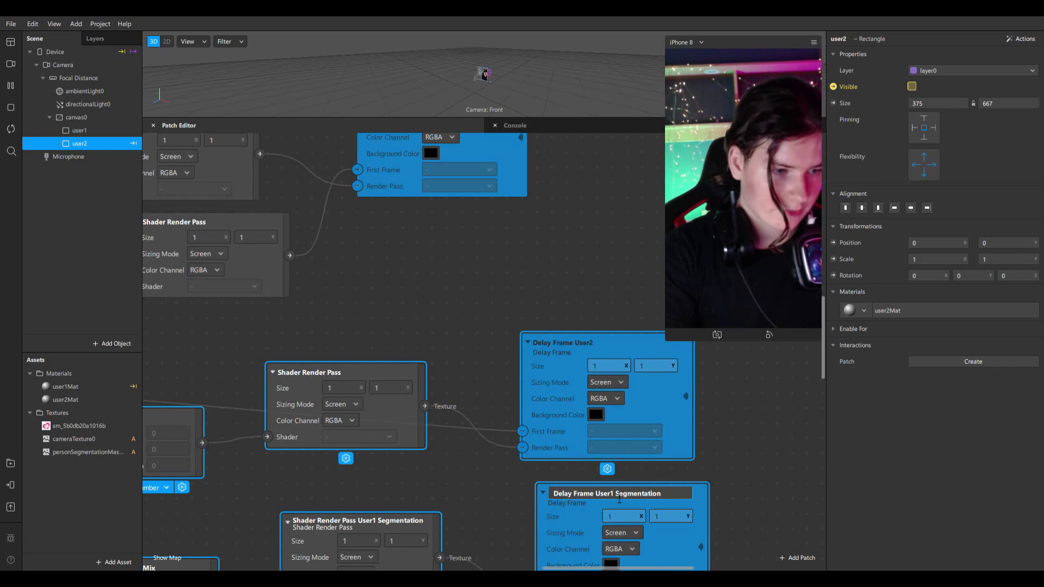
key(Return)
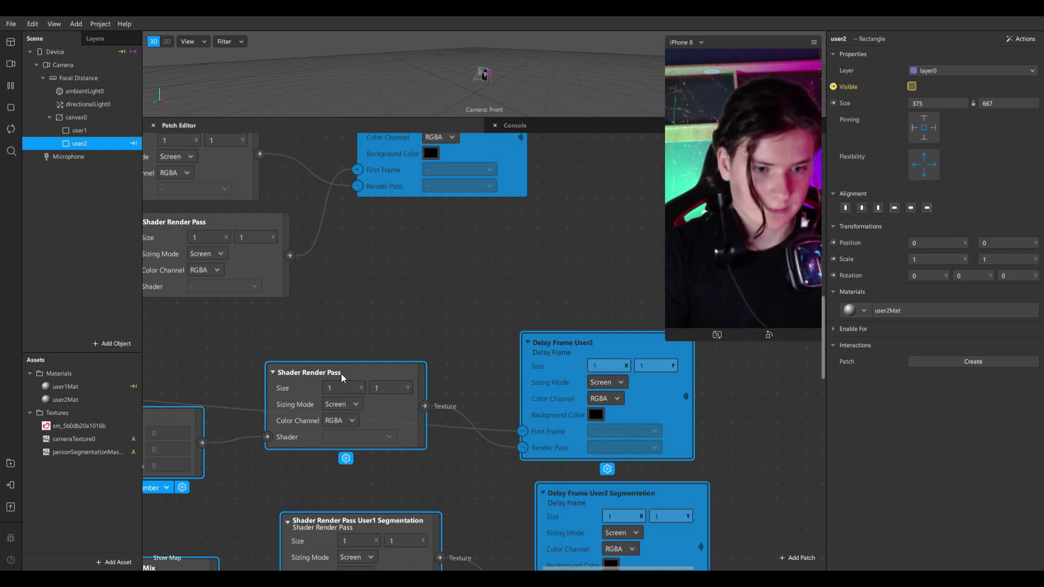
double_click(345, 523)
click(378, 524)
text(2)
click(509, 545)
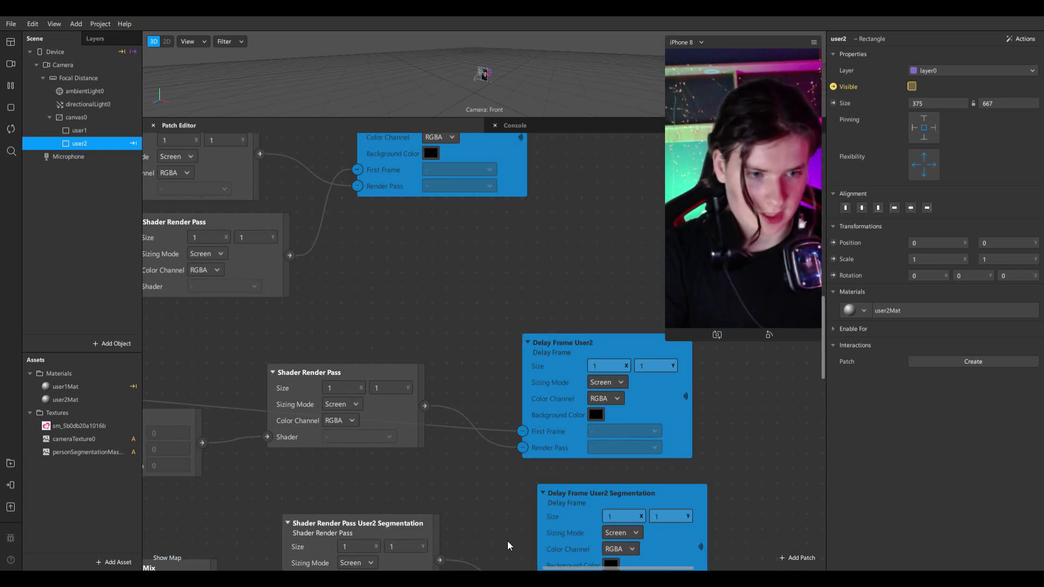
scroll(471, 549, down, 2)
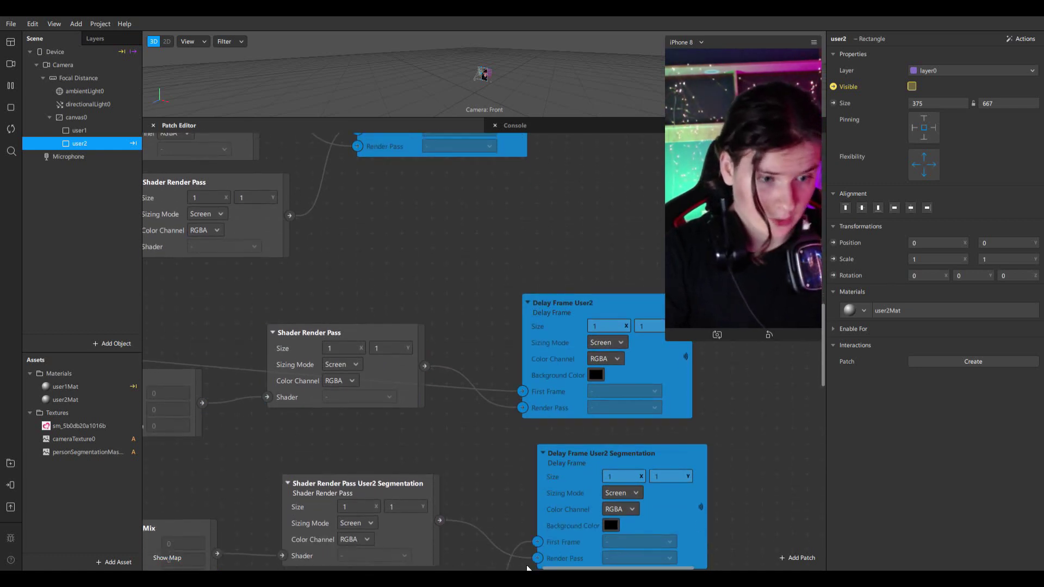
drag(549, 569, 435, 568)
Step: Switch the two copied receivers' senders to Delay Frame User2 and Delay Frame User2 Segmentation
click(538, 275)
click(544, 337)
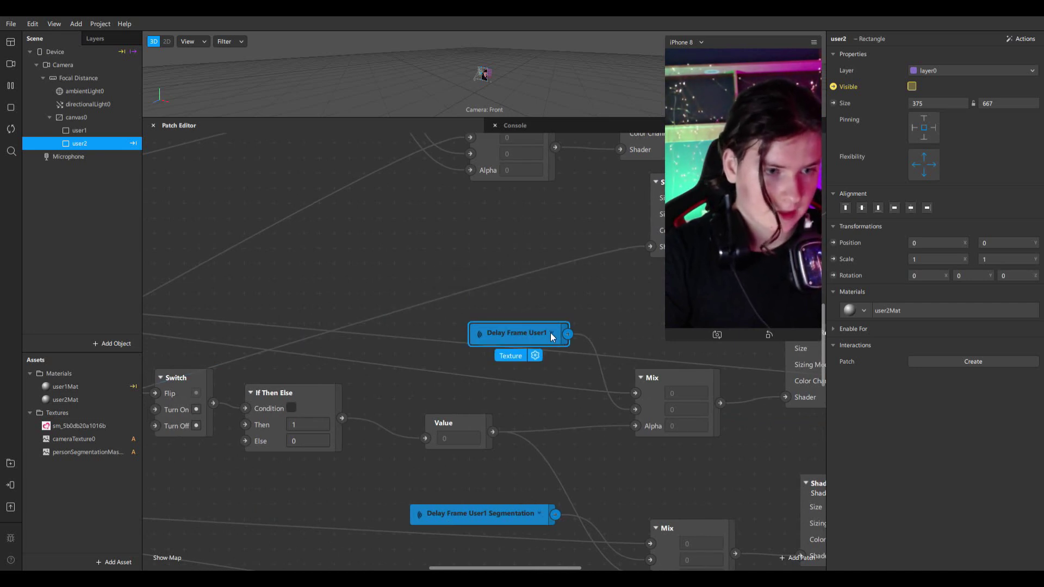
click(551, 333)
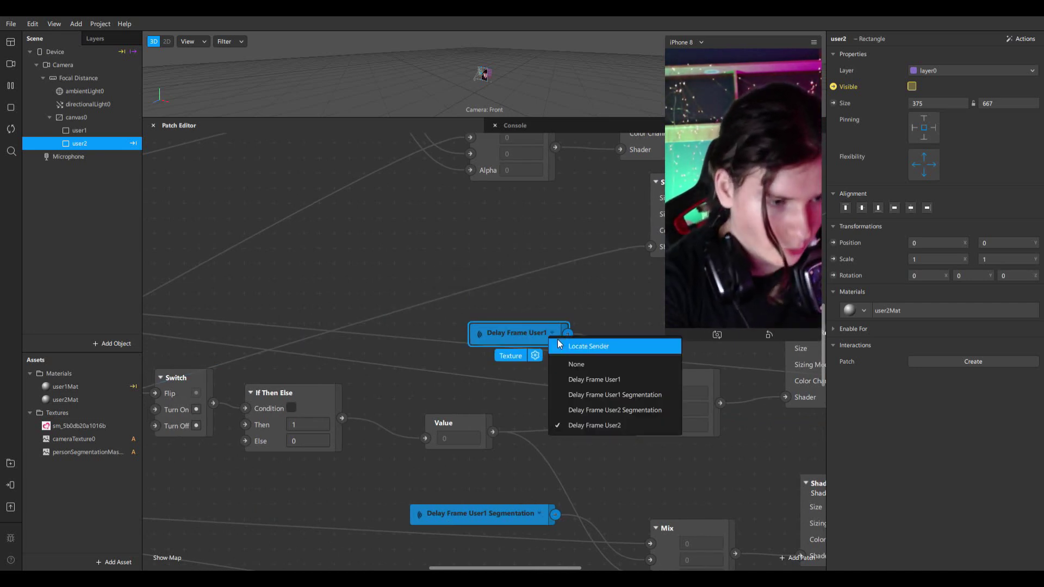
click(620, 425)
scroll(503, 498, down, 2)
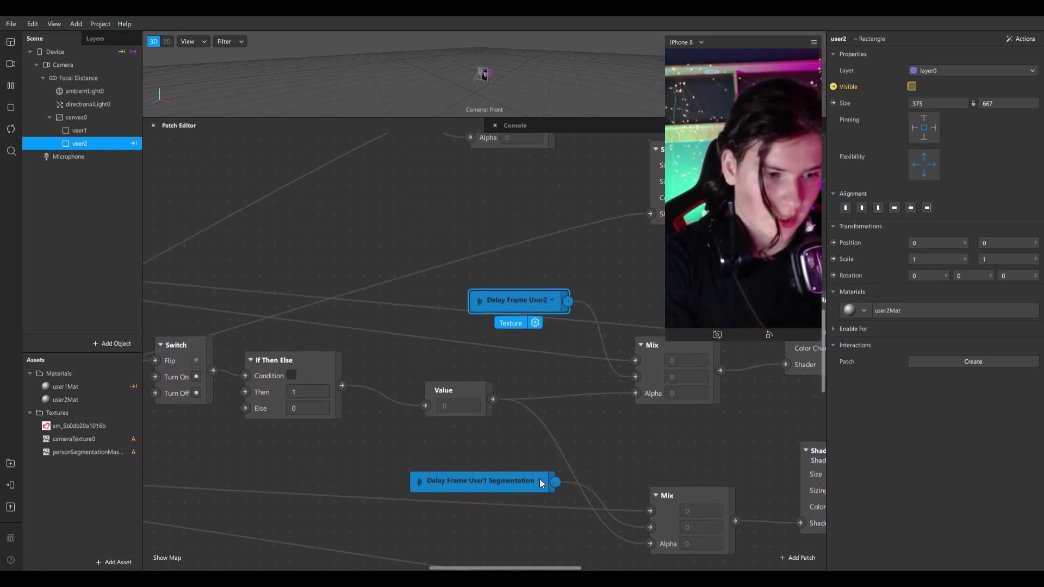
click(539, 478)
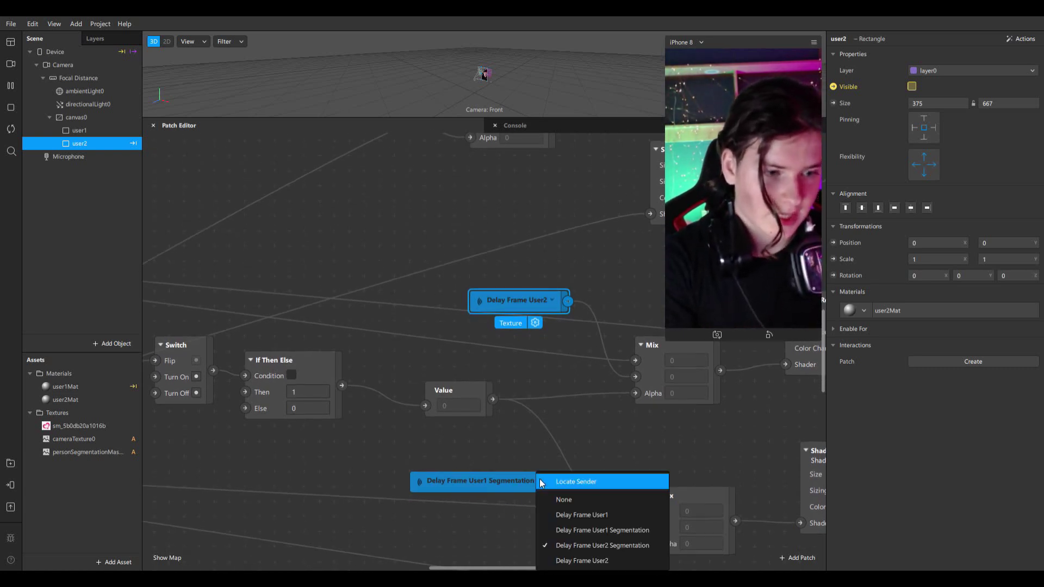
click(641, 546)
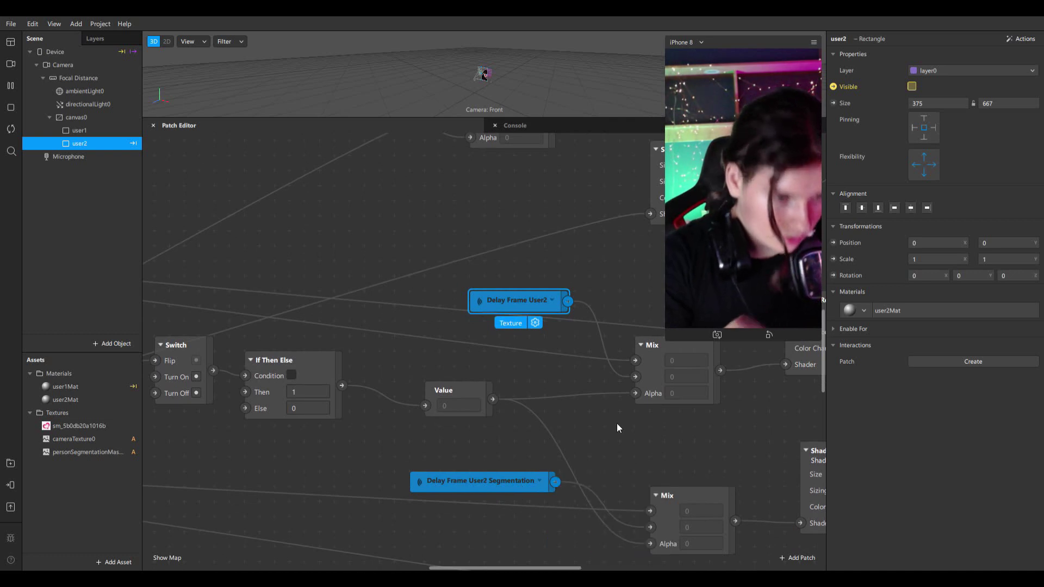
scroll(623, 442, down, 2)
scroll(622, 441, down, 3)
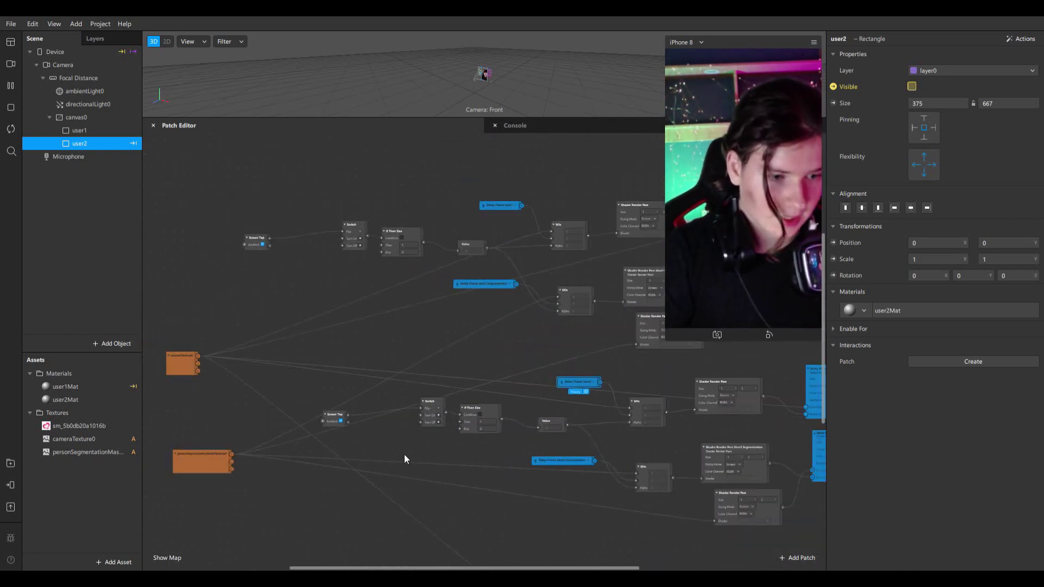
Step: Create a user2Mat diffuse texture patch and feed the copied Shader Render Pass into it
click(92, 399)
scroll(566, 332, up, 1)
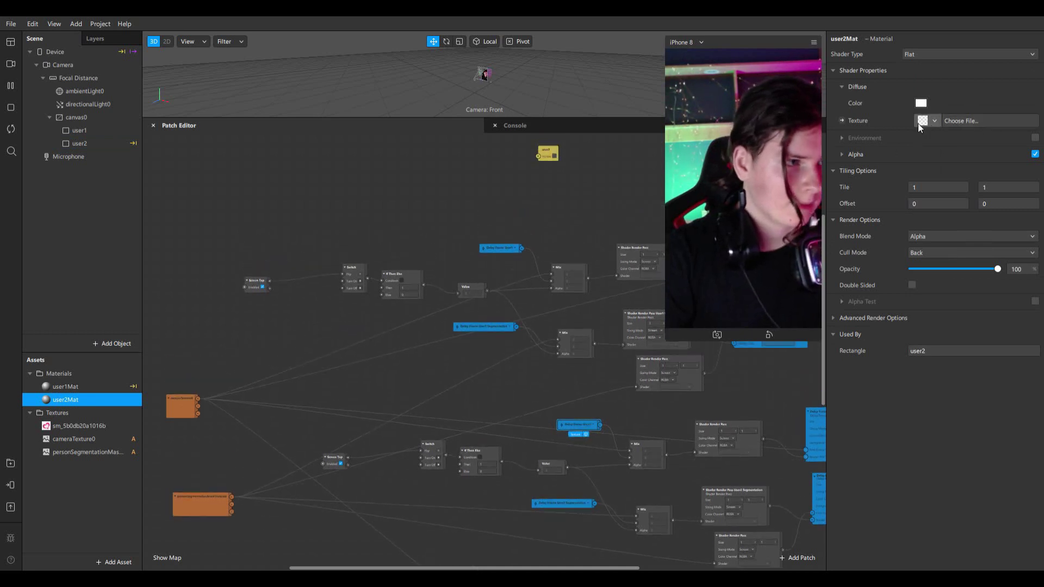
click(842, 120)
drag(505, 357, 786, 386)
scroll(689, 480, up, 3)
scroll(598, 408, up, 3)
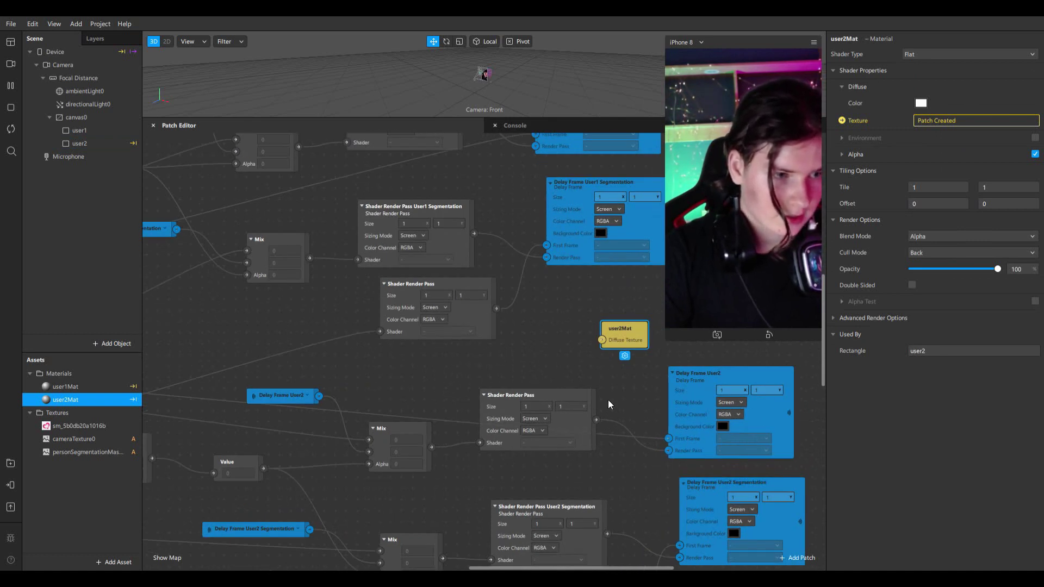
drag(597, 420, 605, 338)
Step: Rename that render pass Shader Render Pass User2 and move Delay Frame User2 Segmentation lower
click(534, 396)
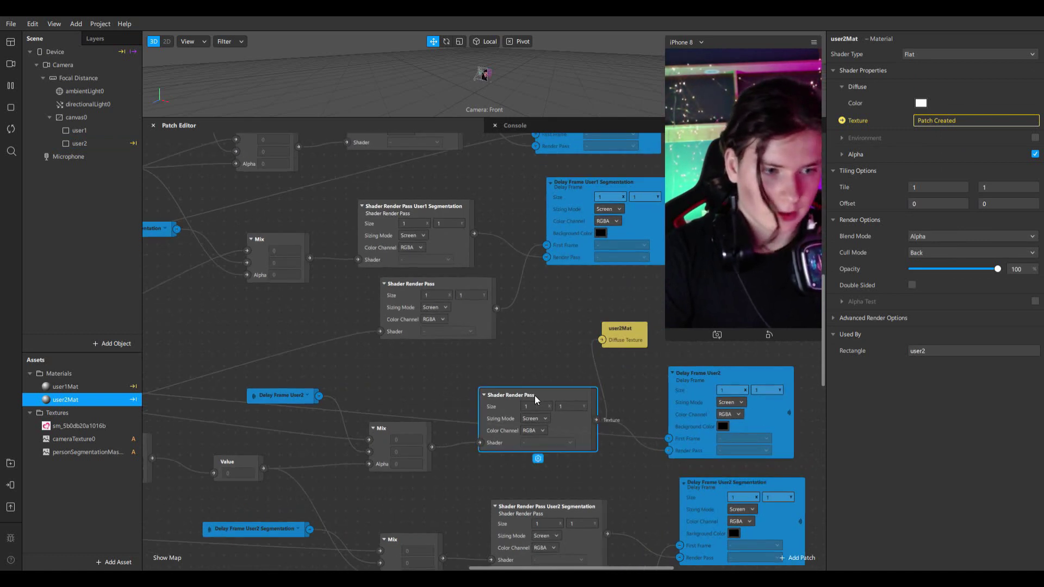
double_click(555, 396)
text(User2)
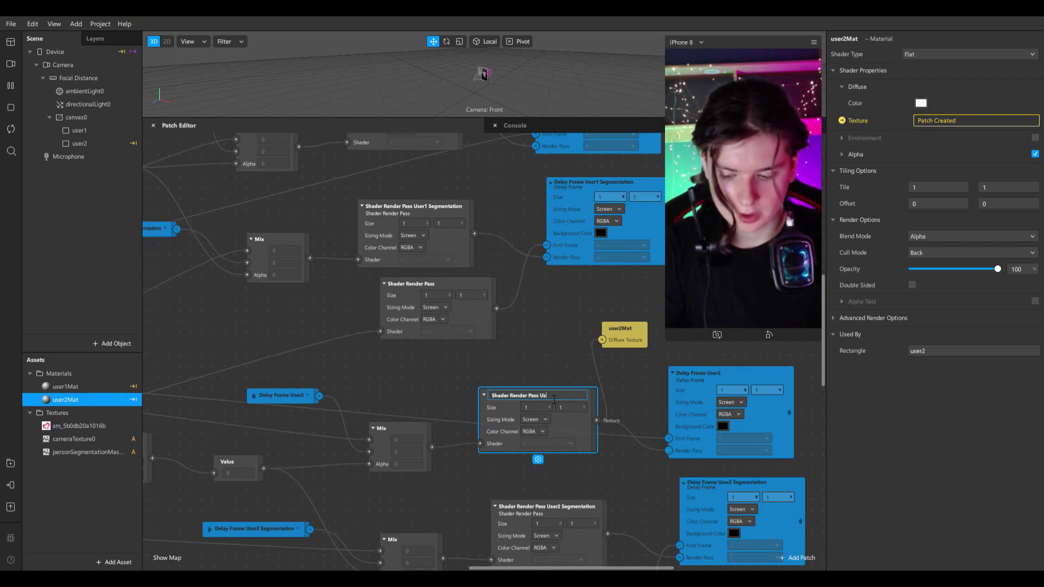
click(537, 370)
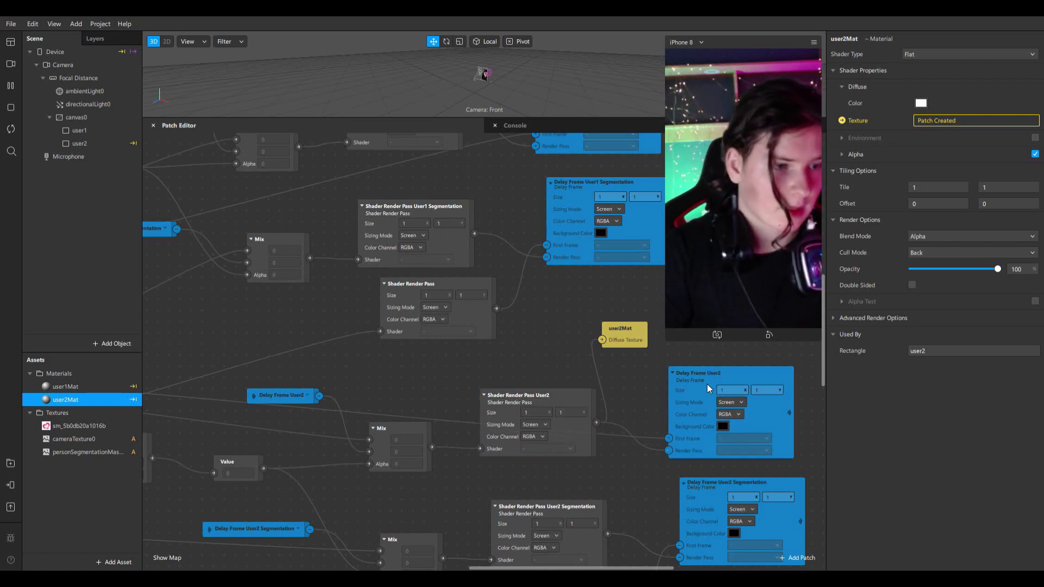
scroll(669, 379, up, 1)
scroll(544, 374, down, 3)
ctrl+scroll(451, 371, down, 2)
scroll(489, 371, down, 2)
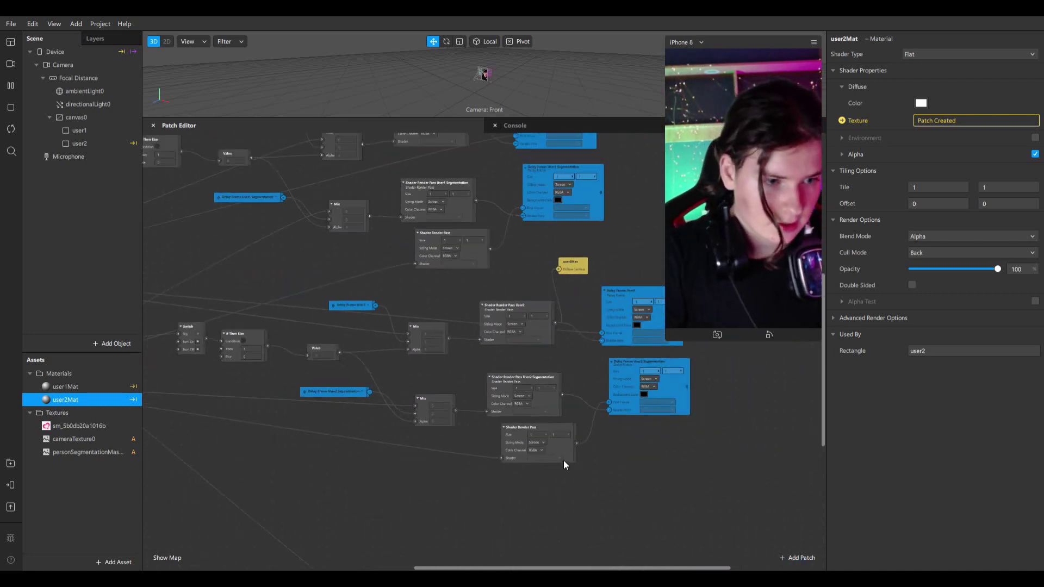
drag(676, 384, 703, 426)
scroll(613, 384, up, 4)
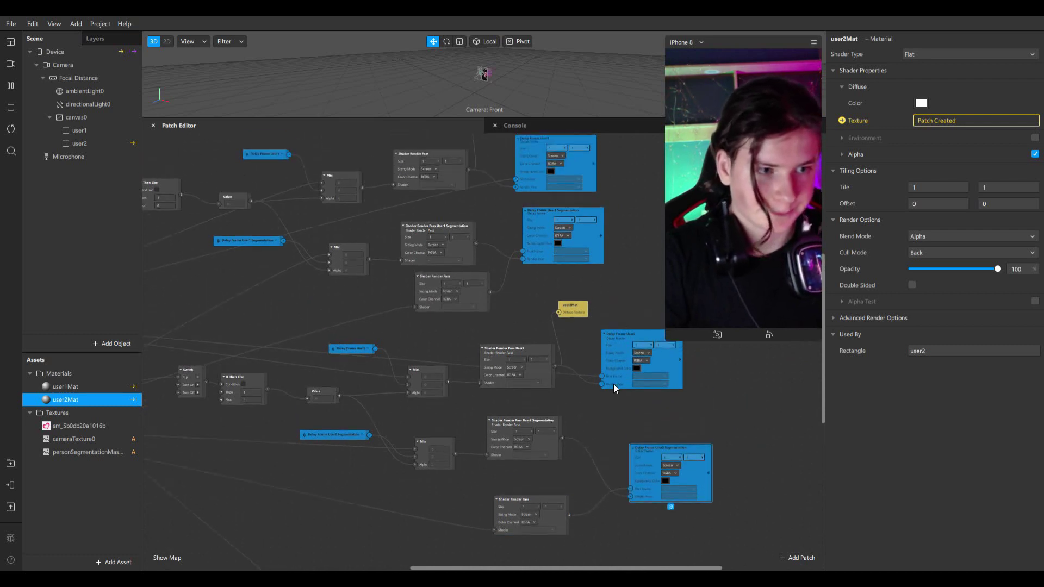
ctrl+scroll(558, 395, down, 2)
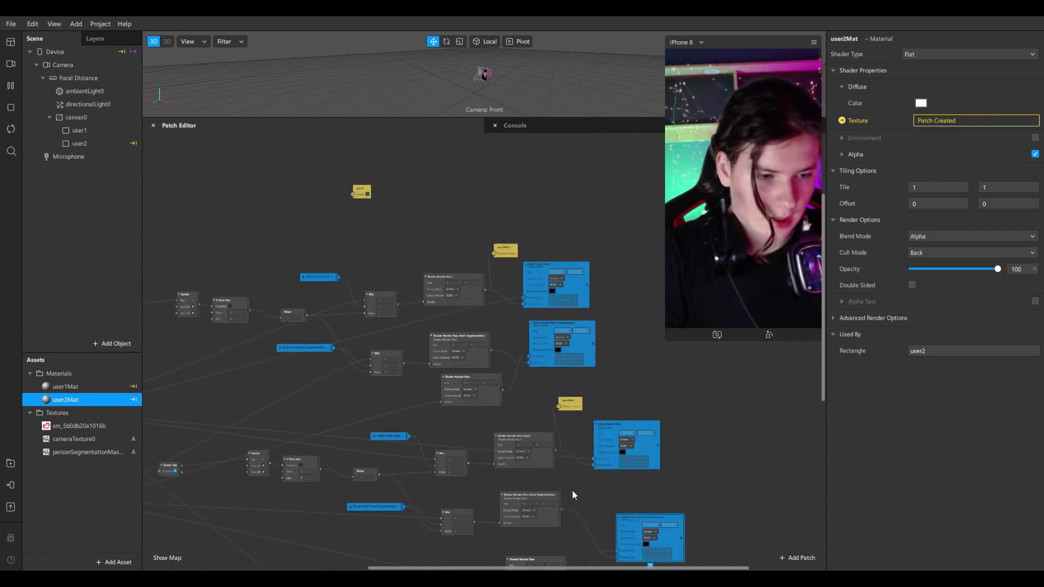
scroll(587, 508, up, 4)
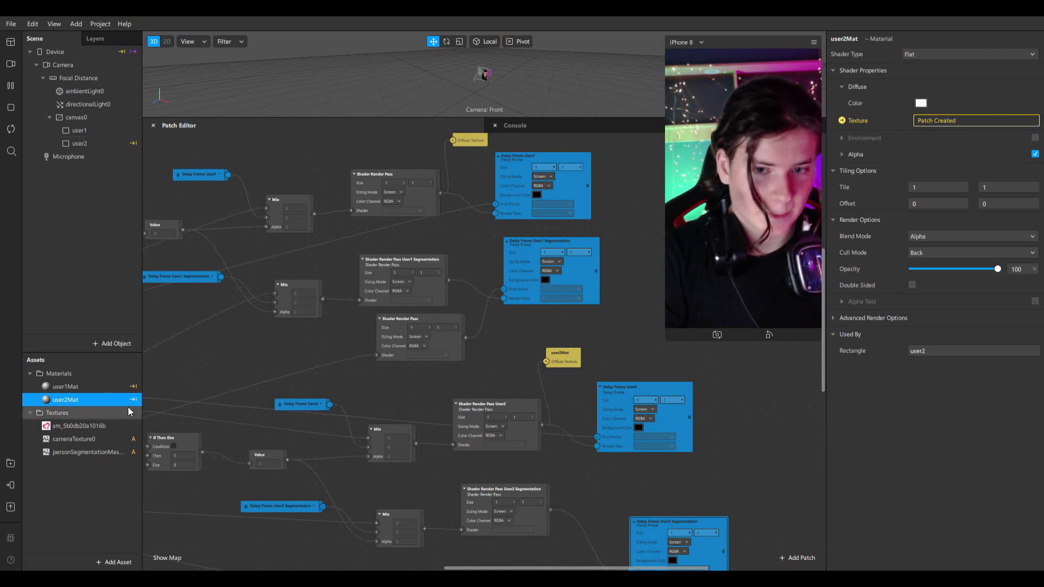
Step: Expand user2Mat's Alpha and choose Shader Render Pass User2 SegmentationTexture as its texture
click(843, 156)
click(930, 189)
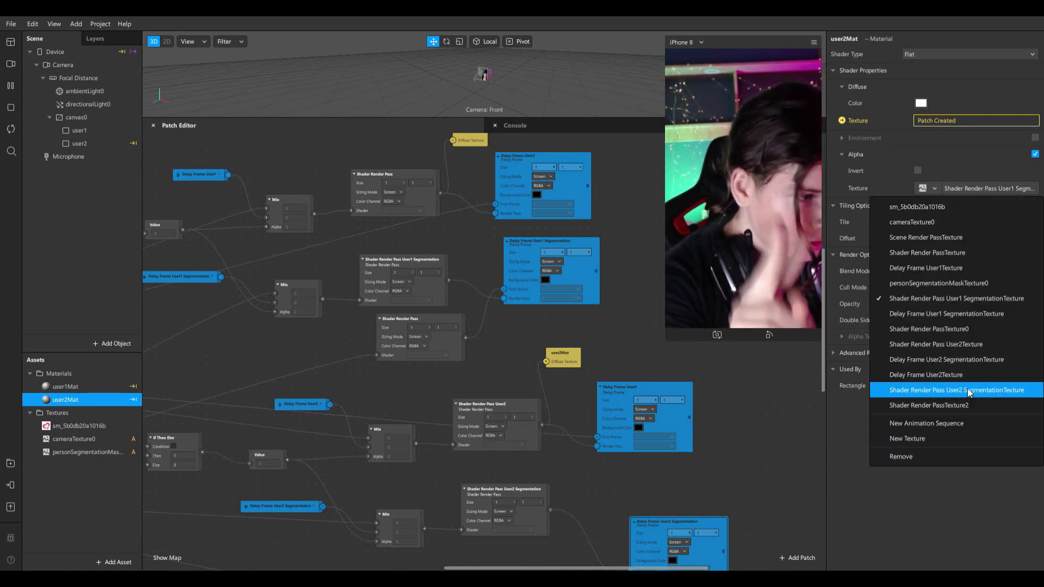
click(981, 391)
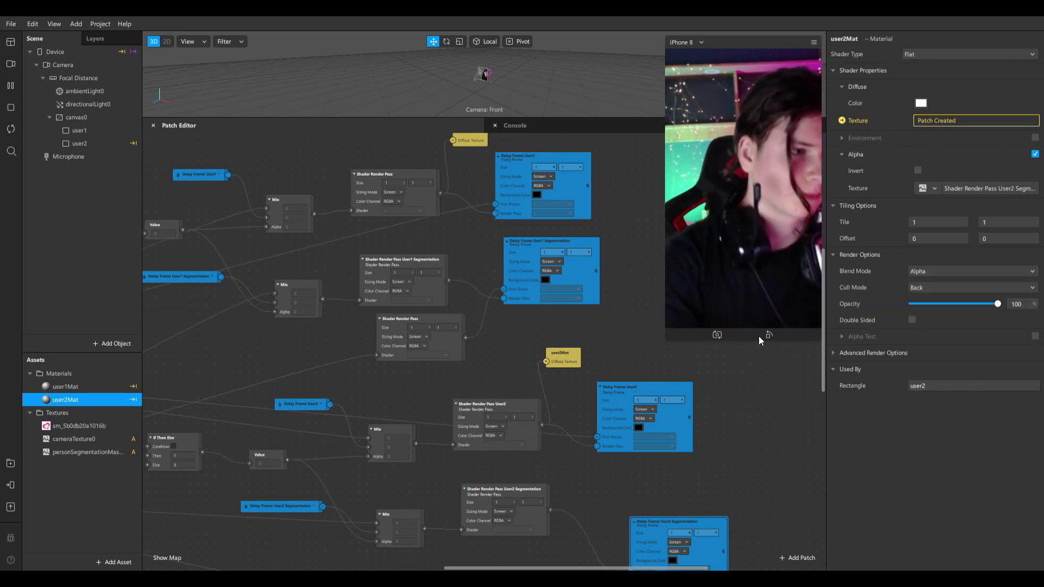
scroll(632, 564, down, 10)
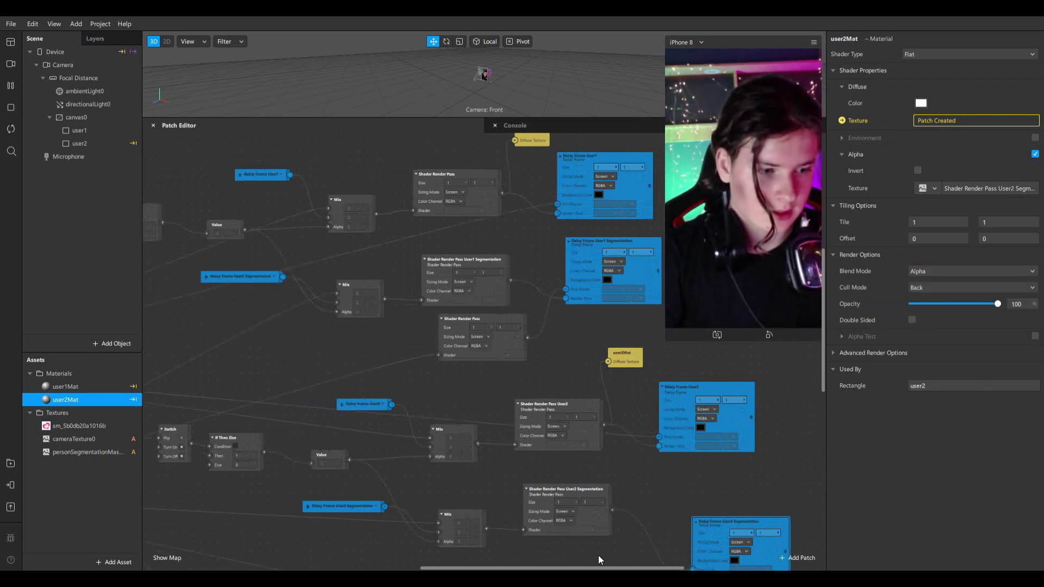
middle_drag(569, 557, 577, 558)
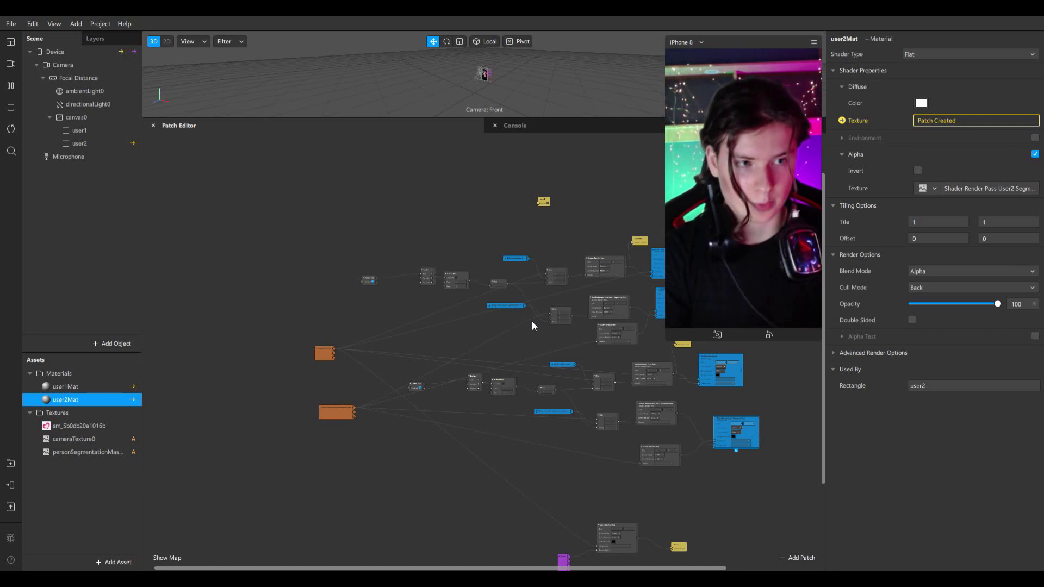
Step: Add a Counter patch to the graph and shrink the phone simulator preview
scroll(494, 182, up, 4)
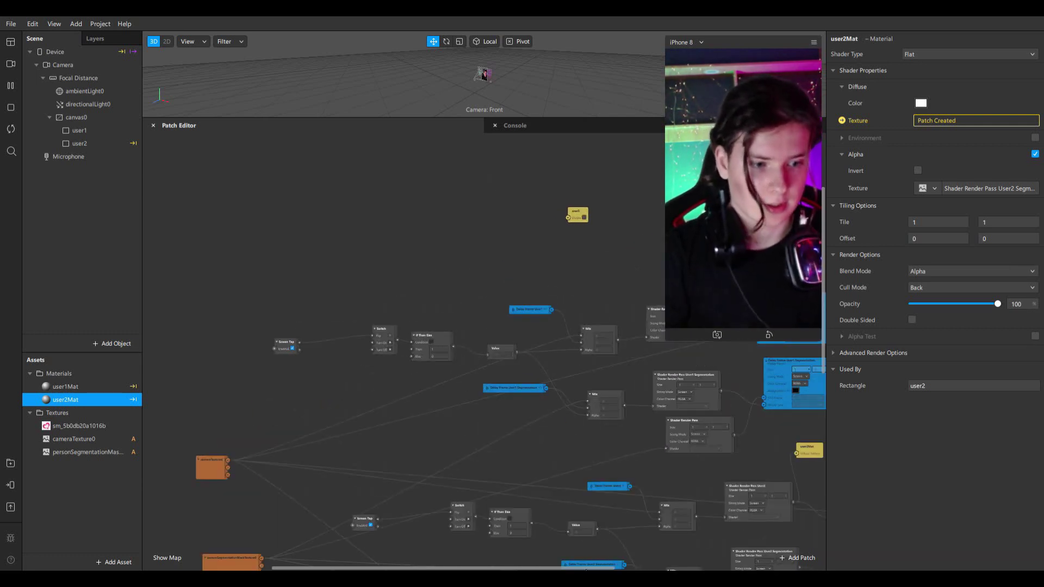
drag(586, 569, 485, 565)
scroll(364, 292, up, 4)
key(a)
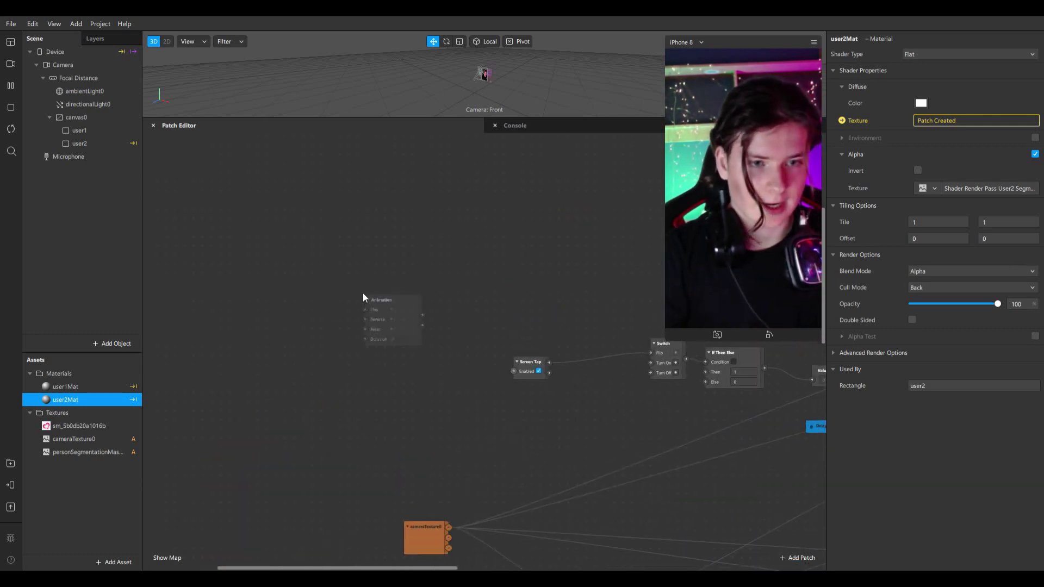
key(v)
key(c)
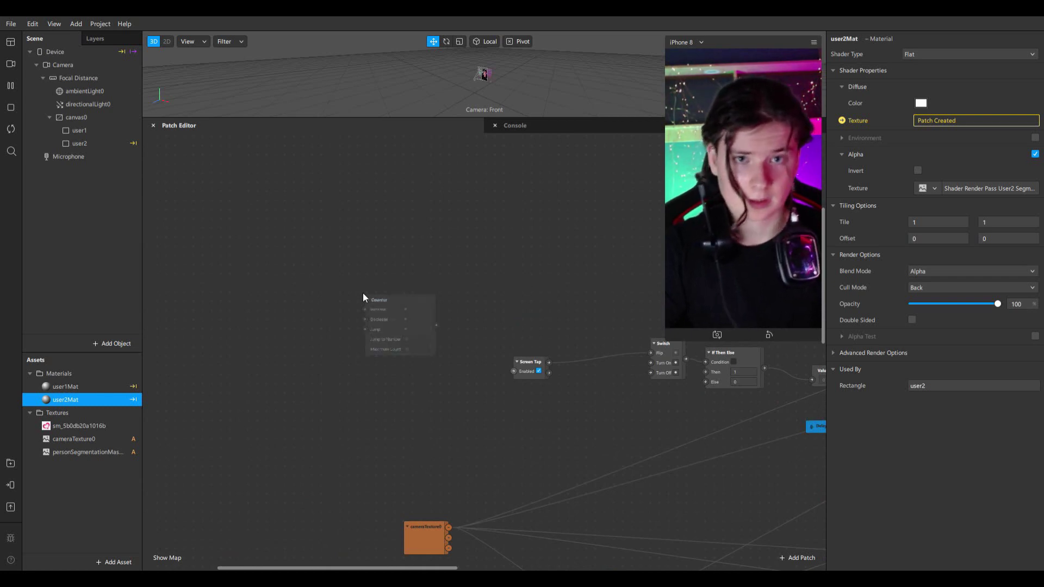
scroll(514, 410, up, 1)
drag(668, 340, 740, 209)
drag(400, 568, 467, 555)
scroll(517, 399, up, 2)
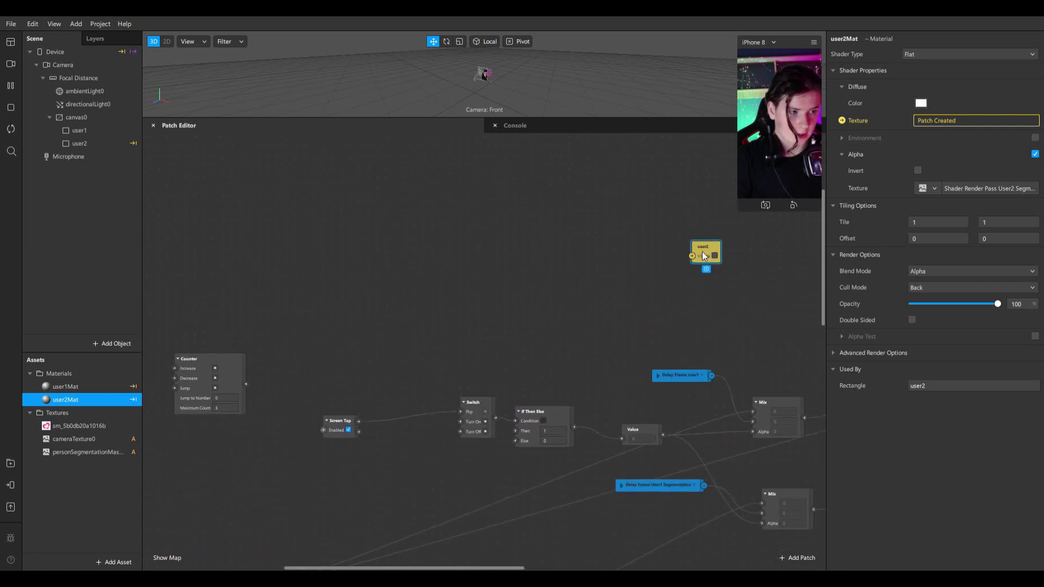
Step: Wire Screen Tap into Counter's Increase, delete the old Screen Tap-to-Switch link, and start a wire from Counter
drag(704, 255, 417, 273)
drag(451, 567, 395, 566)
ctrl+scroll(438, 309, up, 3)
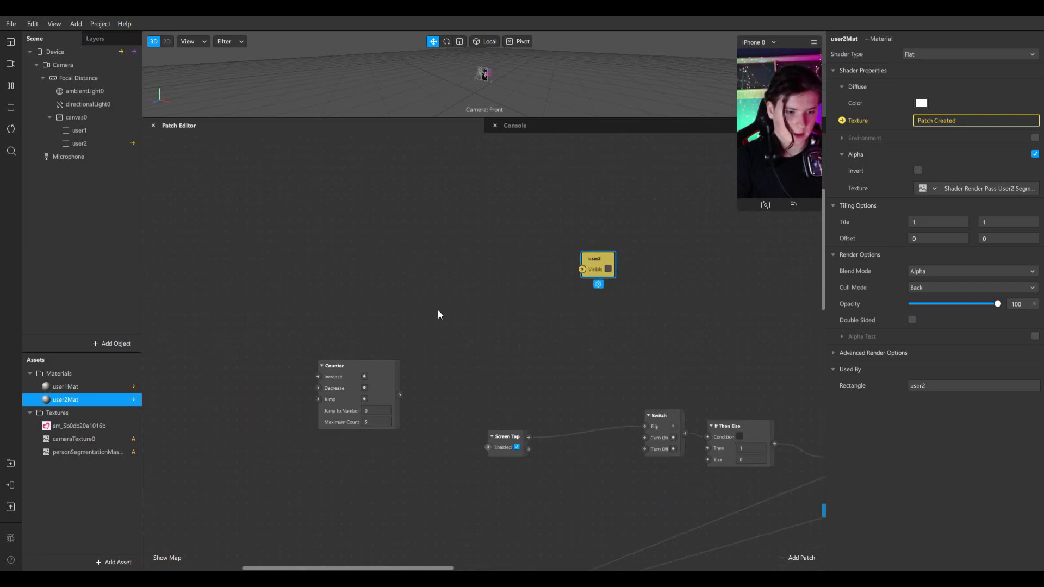
scroll(516, 481, down, 1)
scroll(519, 462, down, 1)
drag(526, 432, 226, 278)
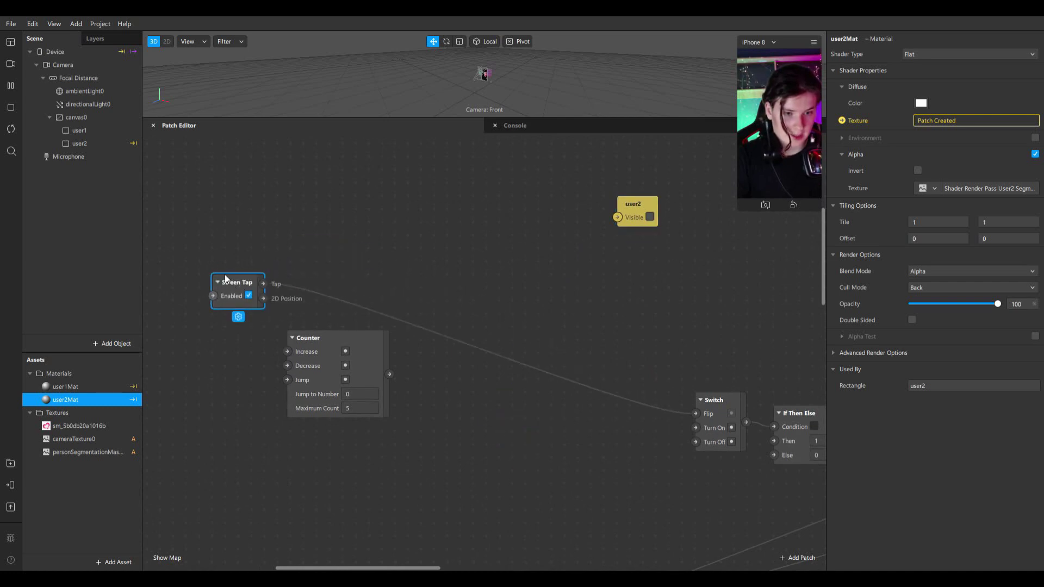
drag(286, 351, 287, 351)
click(514, 364)
key(Delete)
drag(394, 373, 490, 273)
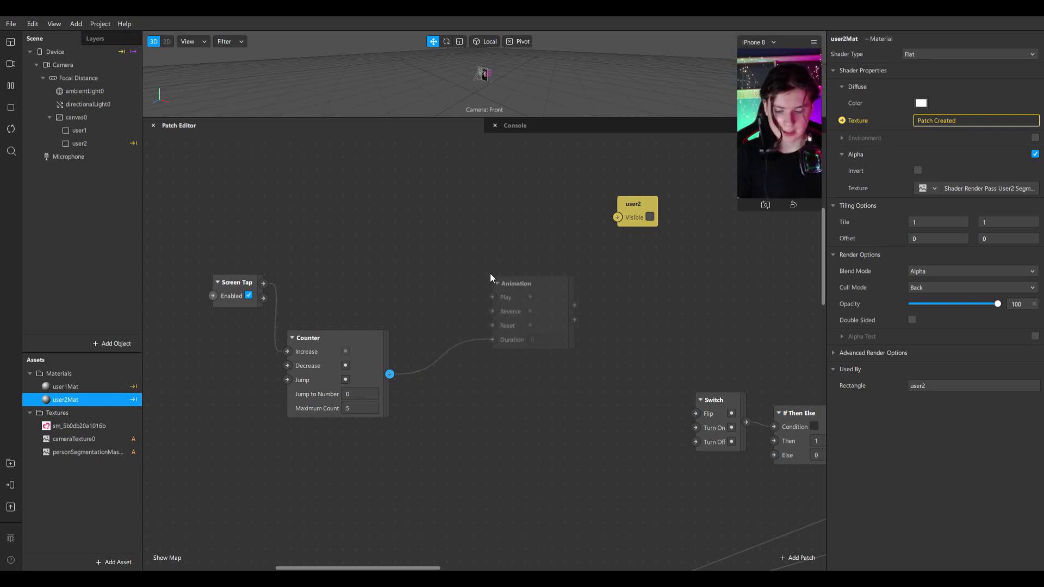
Step: Add a Greater or Equal patch fed by the count, comparing against 1
key(Down)
key(Down)
key(Down)
click(360, 333)
click(526, 312)
text(1)
click(547, 399)
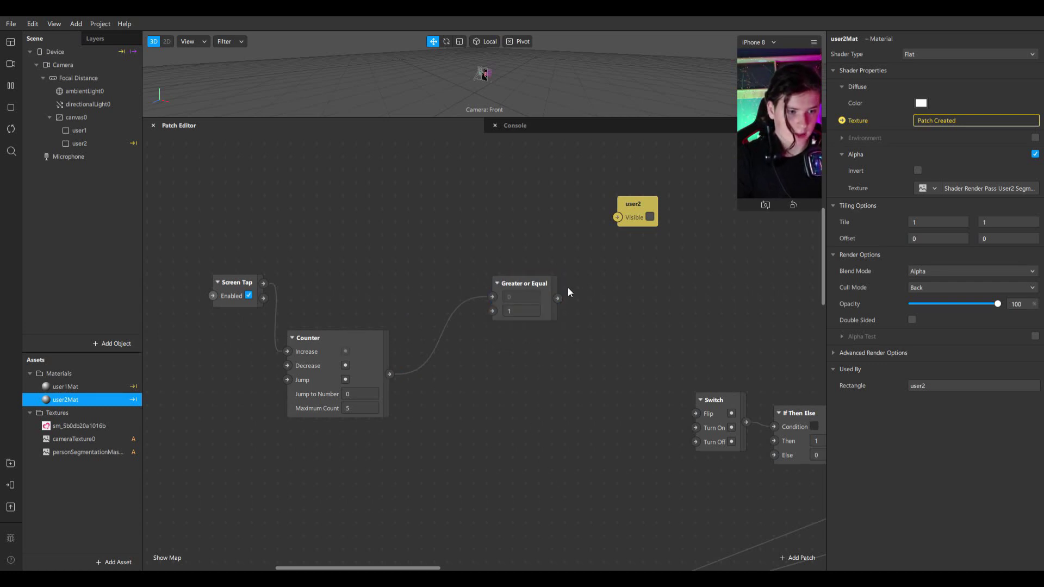
Step: Feed Greater or Equal into a new If Then Else patch with Then value 1
drag(596, 294, 621, 284)
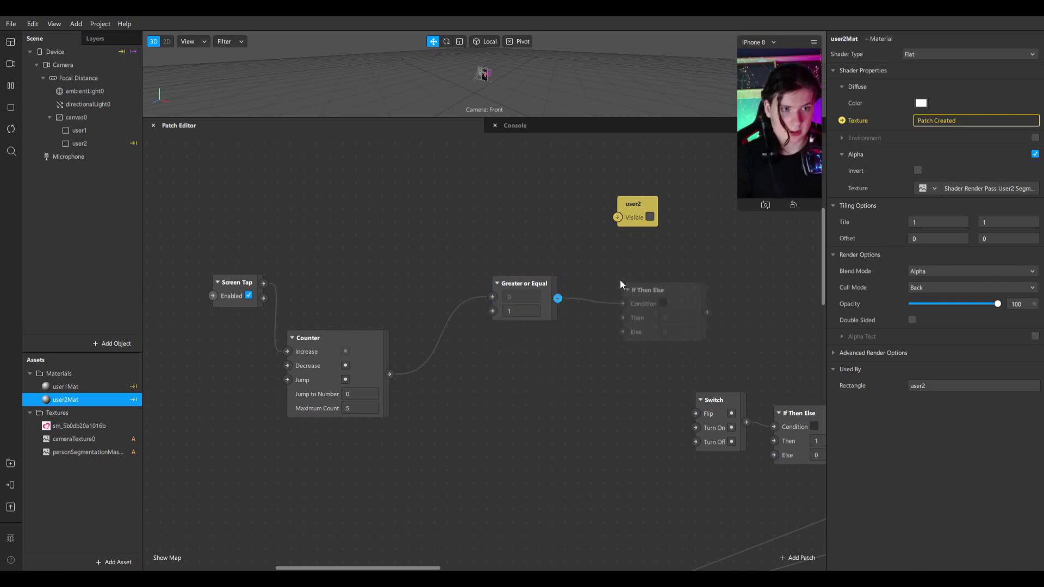
key(Return)
click(678, 319)
text(1)
click(687, 270)
drag(684, 292, 652, 355)
Step: Duplicate the If Then Else patch and switch the copy's values to Boolean
key(ctrl+d)
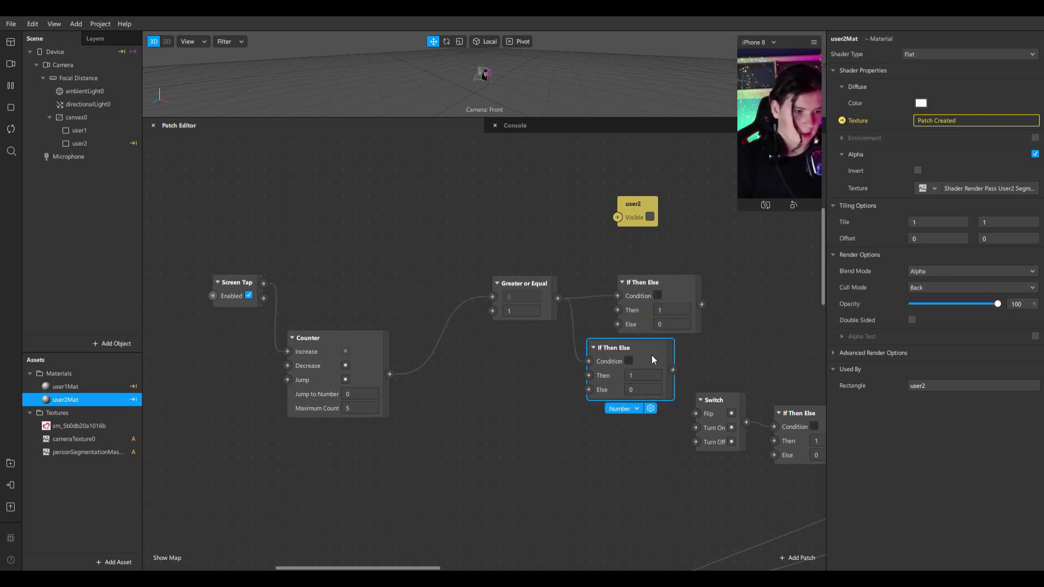
click(635, 409)
click(652, 439)
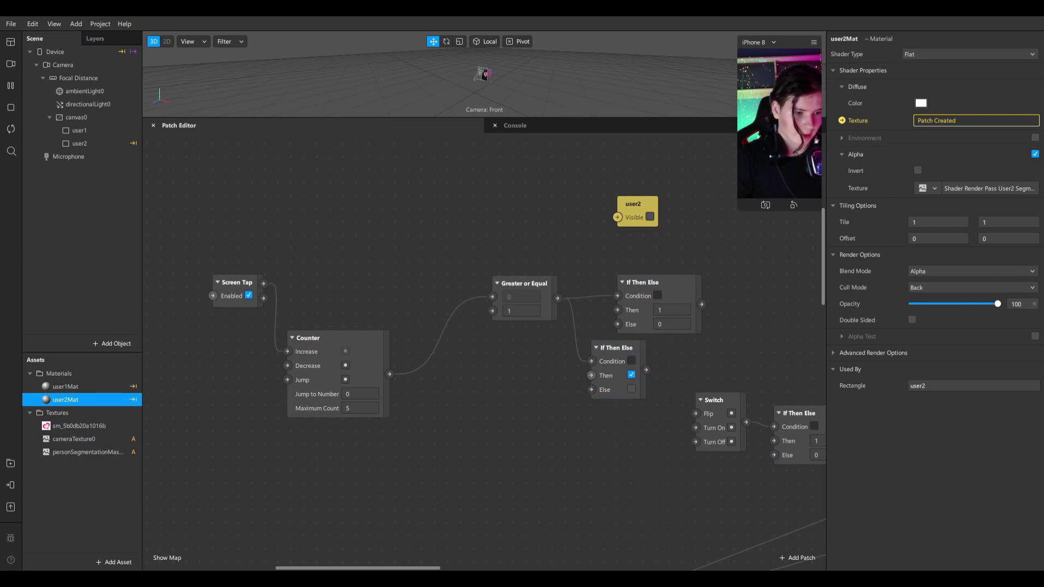
drag(437, 567, 503, 567)
Step: Create a patch for user1's Visible property and wire the Boolean If Then Else into it
click(388, 276)
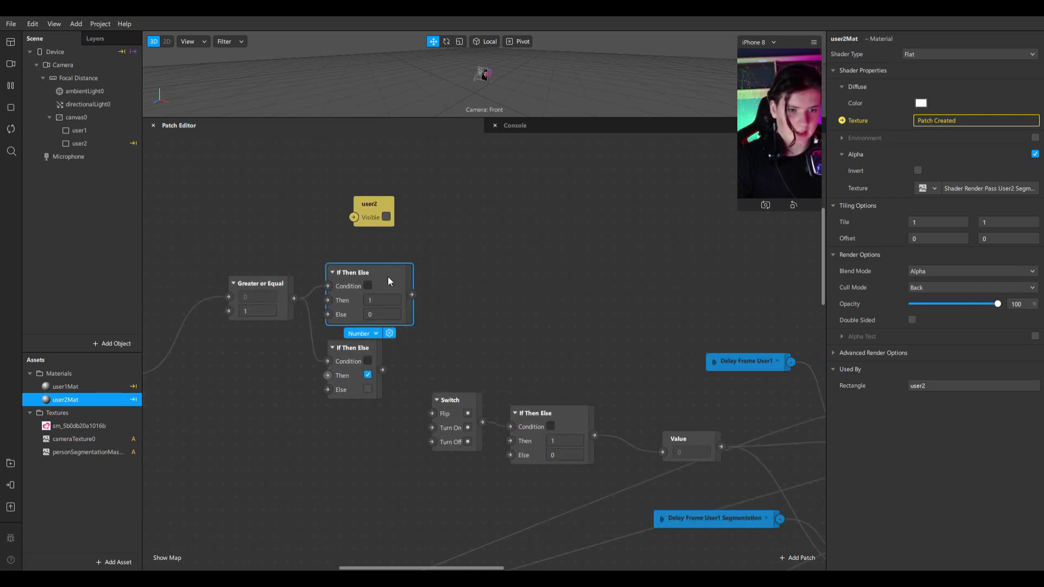
click(83, 132)
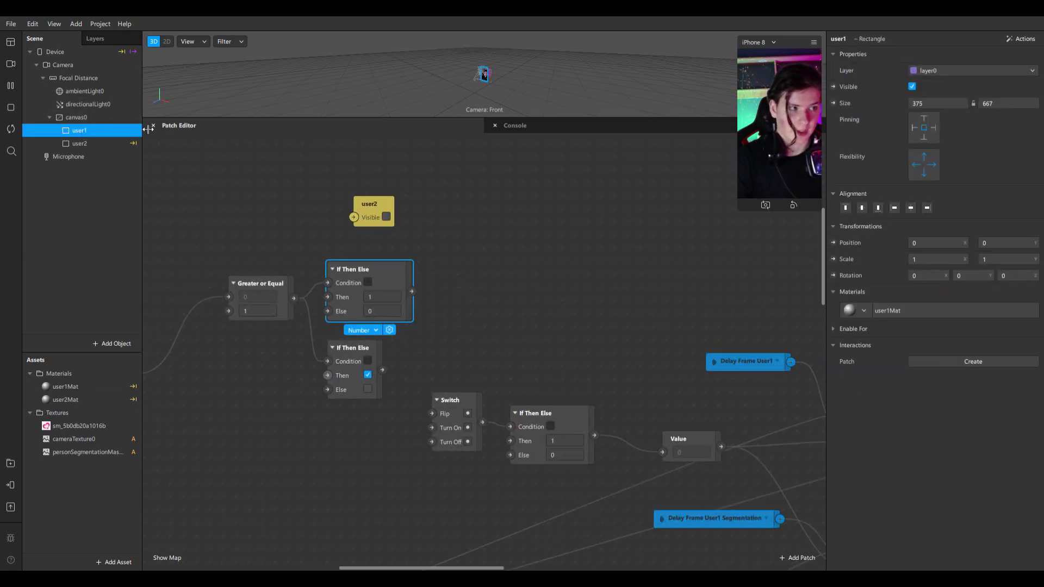
click(834, 87)
drag(518, 368, 542, 270)
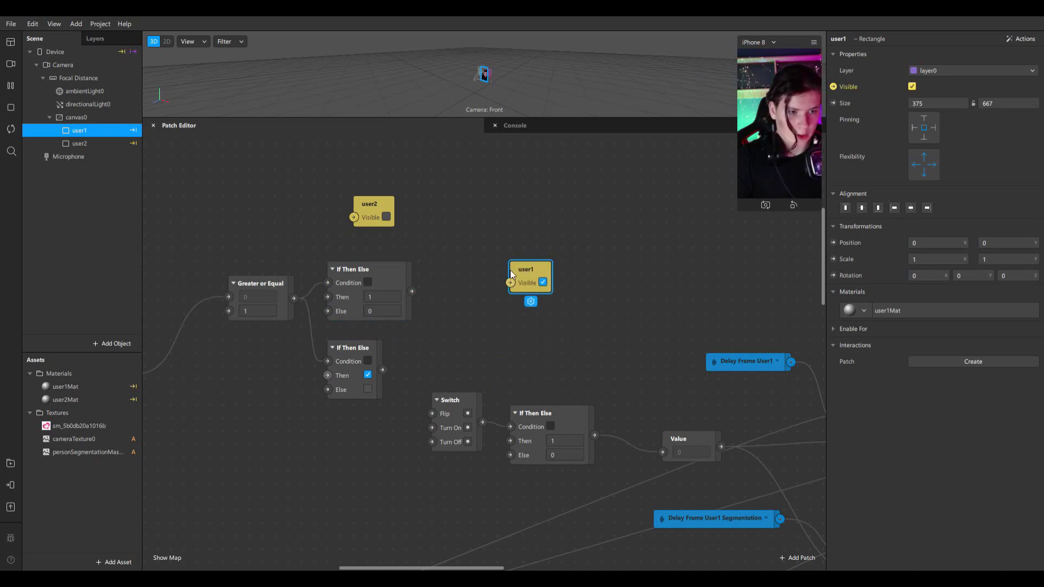
drag(524, 301, 546, 335)
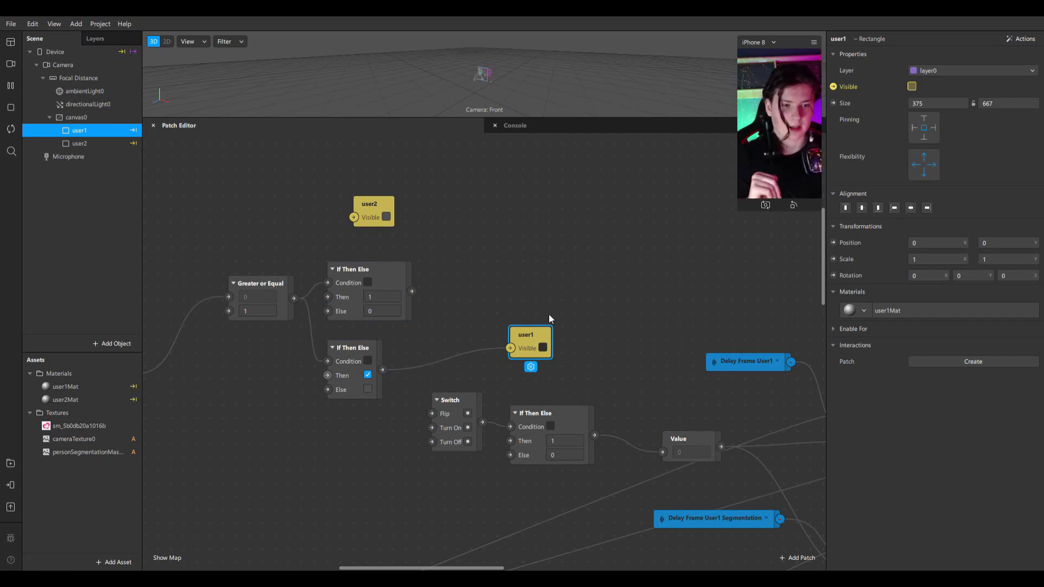
Step: Delete the old Switch and If Then Else patches
drag(388, 214, 635, 266)
drag(328, 526, 333, 520)
drag(436, 567, 412, 567)
drag(509, 392, 712, 481)
key(Delete)
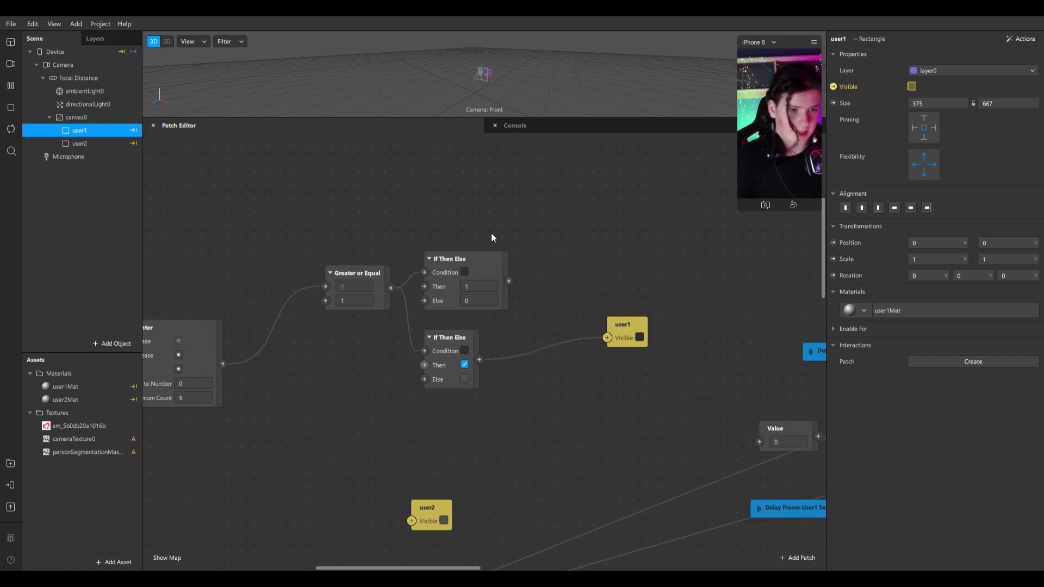
Step: Wire the numeric If Then Else output into the Value patch
click(492, 261)
drag(458, 569, 485, 565)
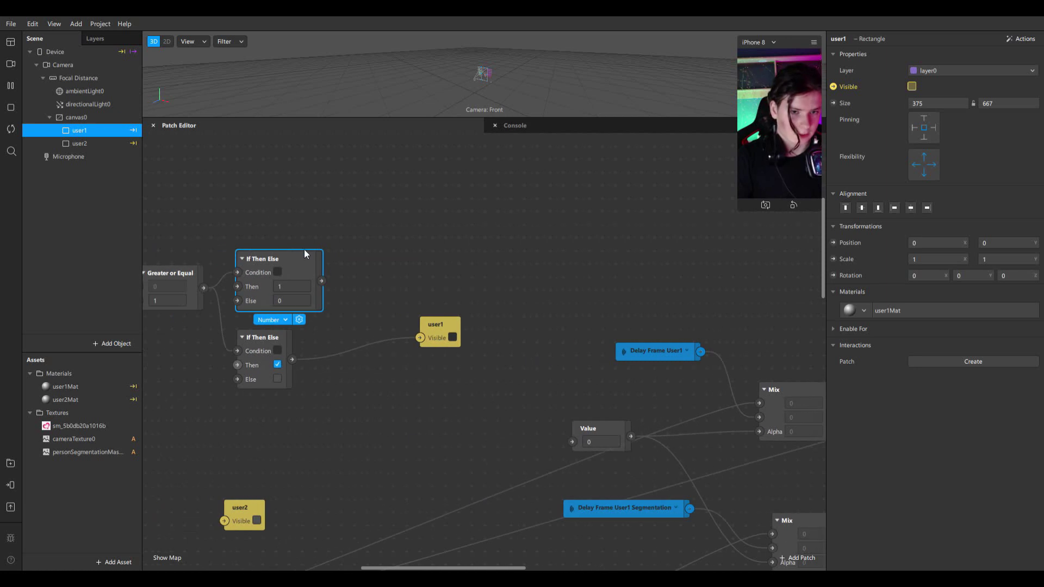
drag(323, 282, 568, 444)
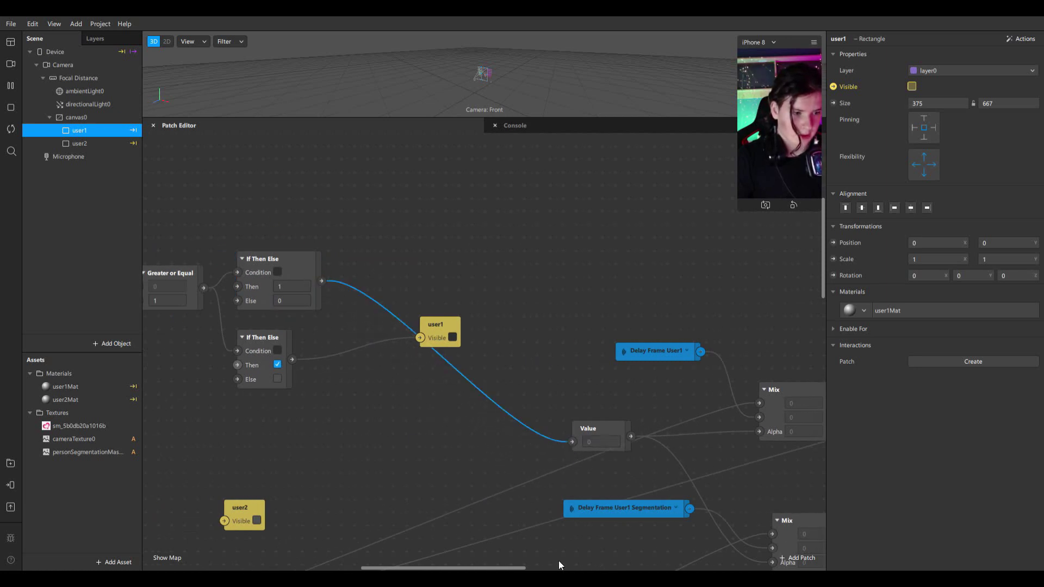
click(775, 433)
click(471, 420)
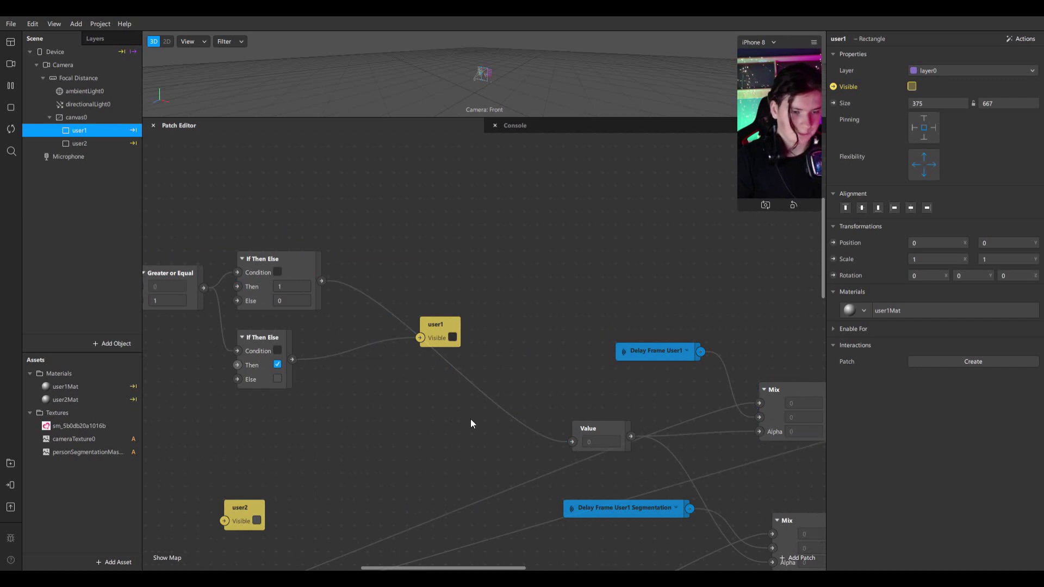
scroll(481, 434, down, 3)
Step: Copy Greater or Equal and both If Then Else patches, pasting the duplicates lower down
drag(502, 568, 442, 543)
drag(543, 273, 422, 412)
key(ctrl+c)
key(ctrl+v)
drag(525, 385, 405, 521)
Step: Wire the lower Boolean If Then Else into user2 Visible
scroll(406, 521, up, 2)
scroll(599, 498, down, 4)
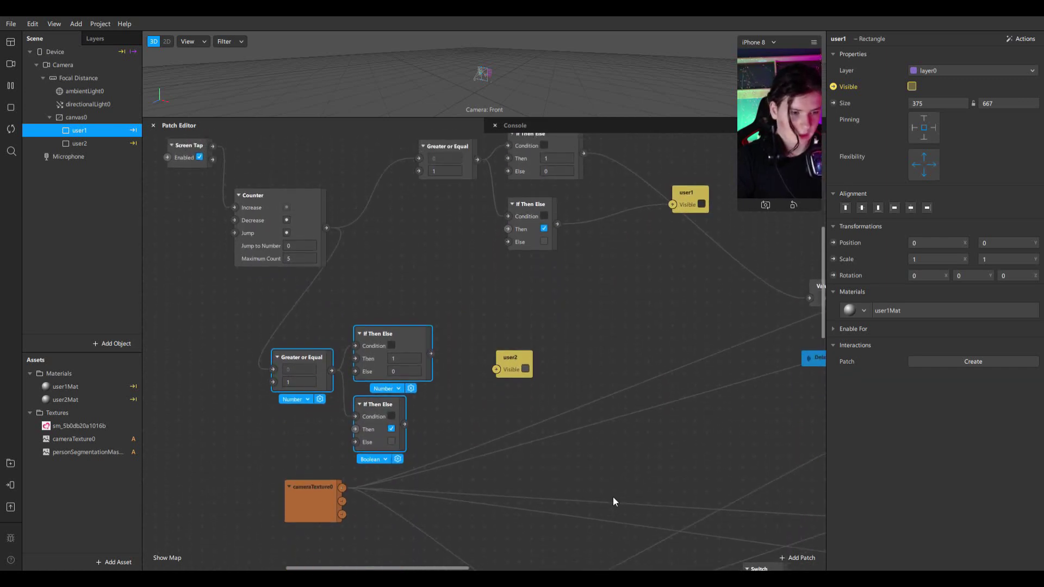
mouse_move(530, 395)
mouse_down()
mouse_move(508, 430)
mouse_move(536, 397)
mouse_up()
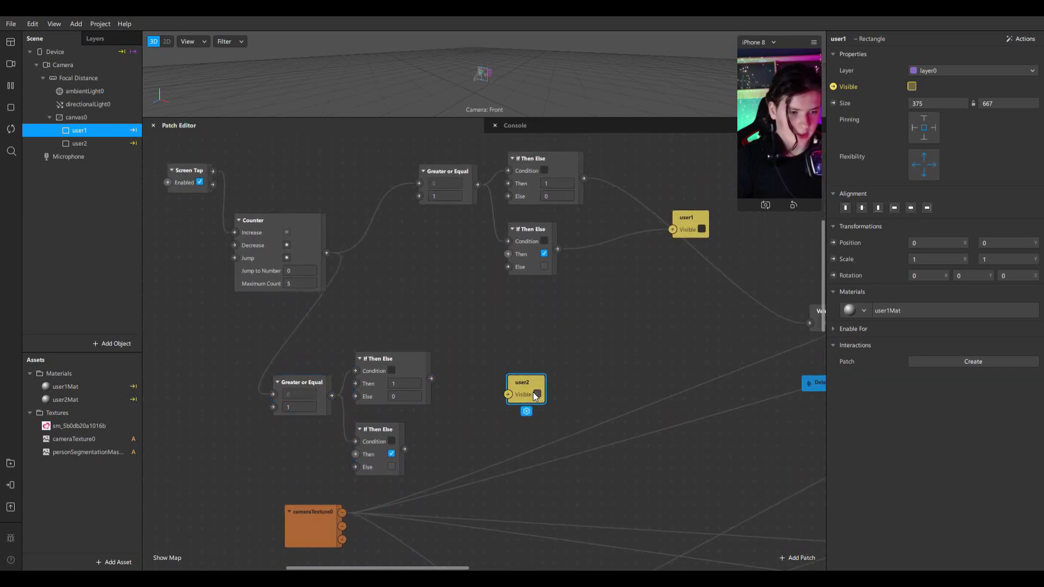
drag(406, 449, 509, 395)
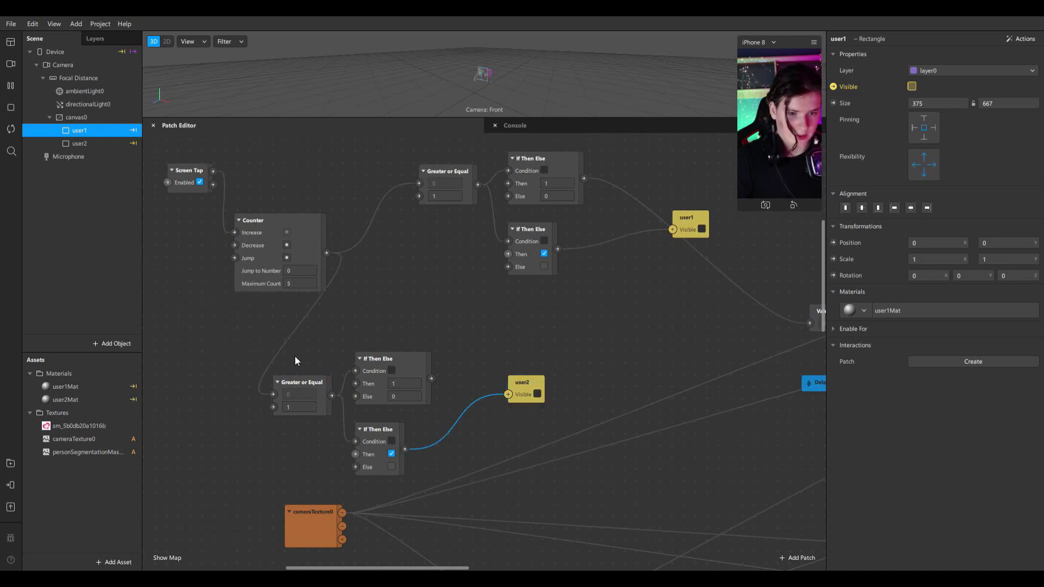
Step: Set the user2 branch's Greater or Equal comparison value to 2
drag(269, 377, 319, 433)
click(301, 447)
click(299, 408)
text(2)
click(514, 455)
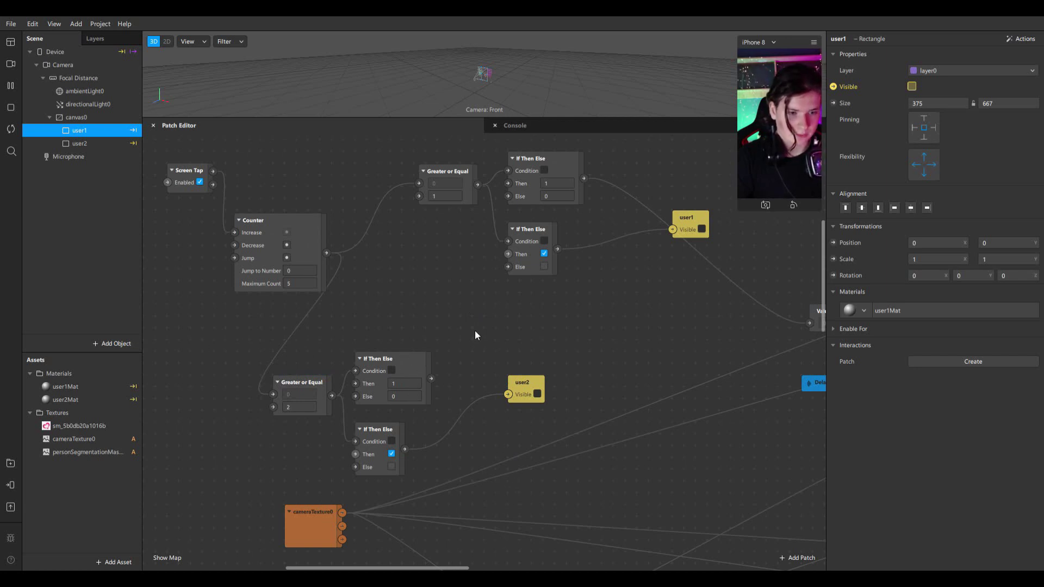
Step: Move the user2 patch lower in the graph
middle_drag(533, 414, 364, 414)
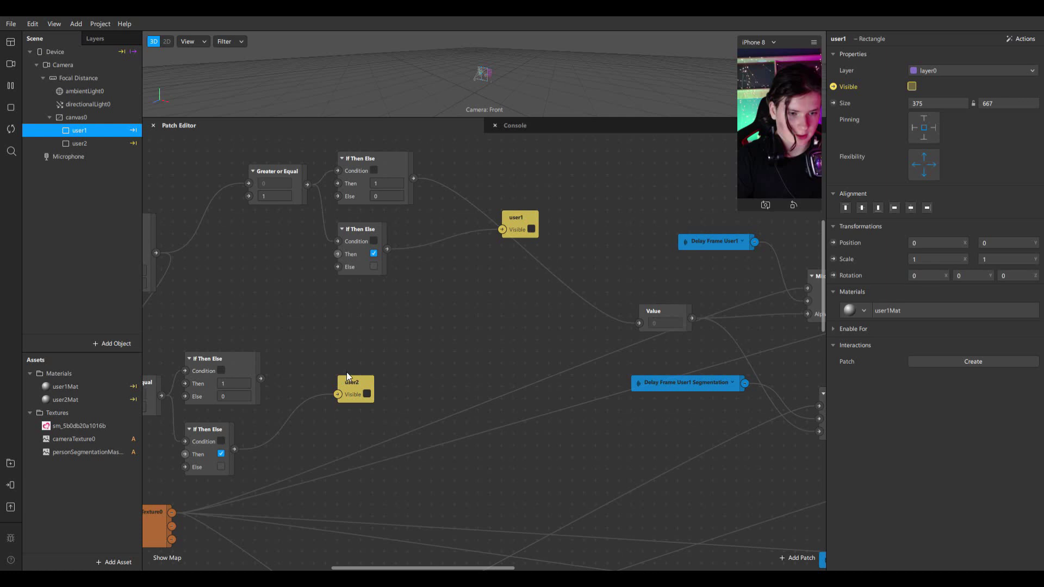
drag(350, 379, 350, 437)
scroll(632, 434, down, 2)
ctrl+scroll(632, 434, down, 1)
scroll(757, 480, down, 4)
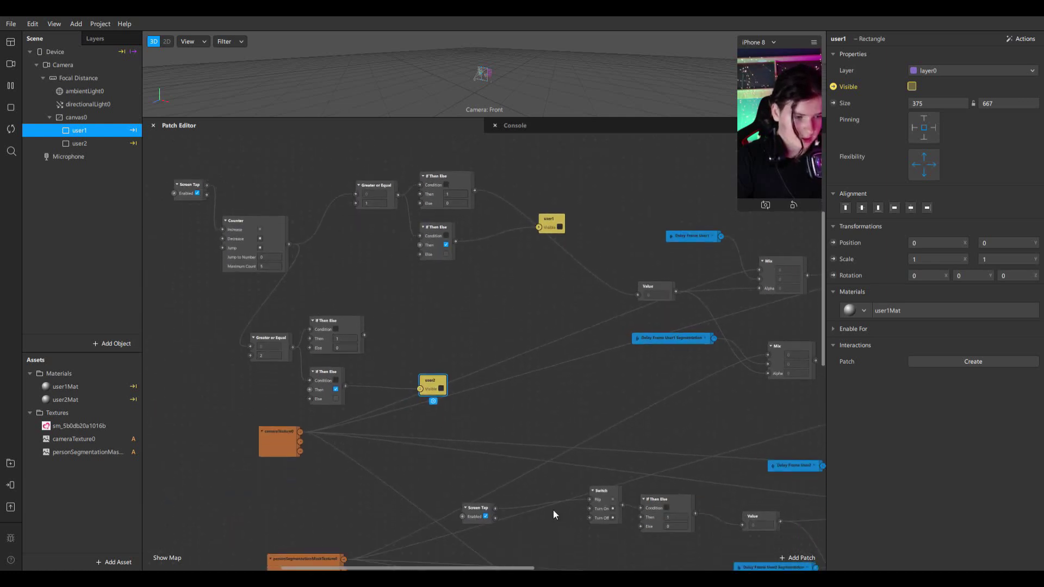
ctrl+scroll(512, 502, up, 2)
Step: Delete the unused second Screen Tap and Switch patches
click(457, 456)
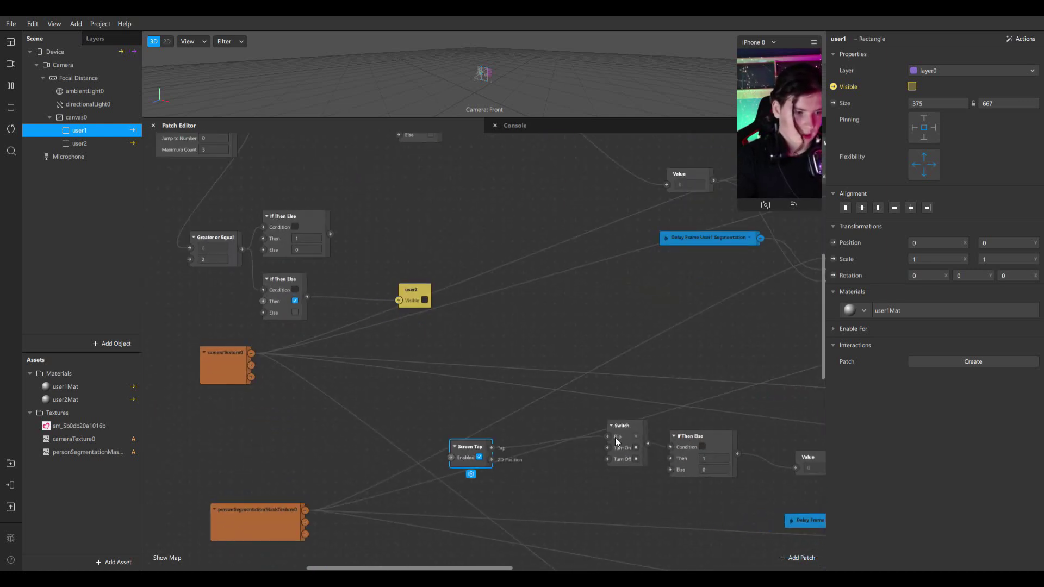
key(Delete)
click(632, 430)
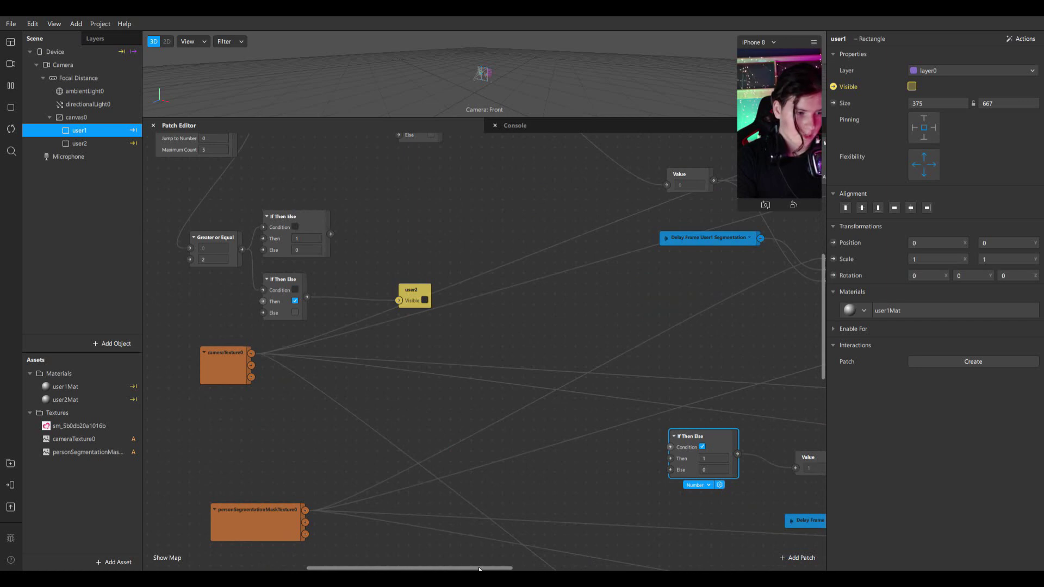
drag(479, 569, 548, 563)
click(730, 425)
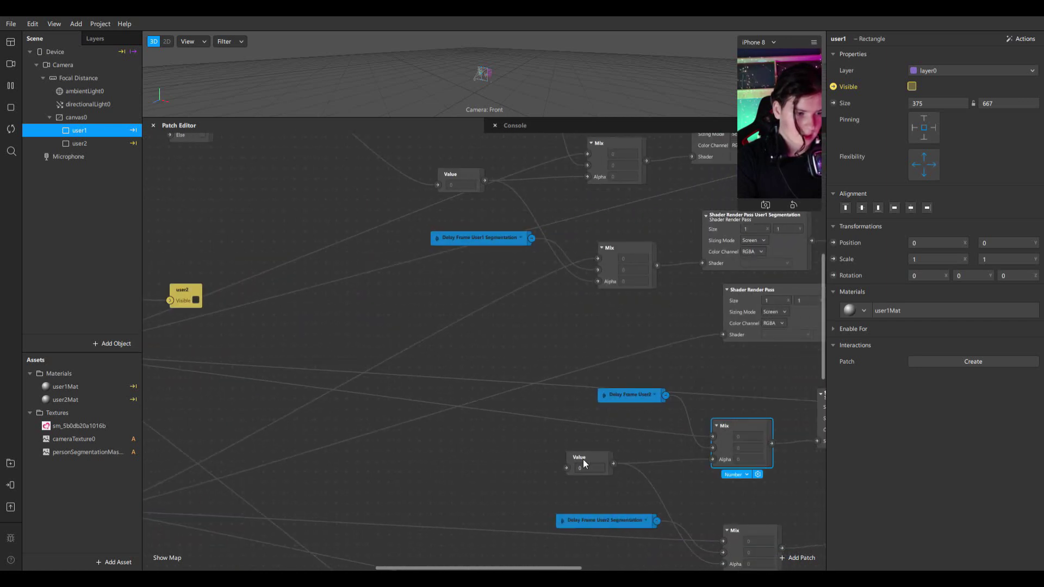
Step: Connect the user2 If Then Else output to the lower Value and enlarge the simulator preview
scroll(278, 262, left, 5)
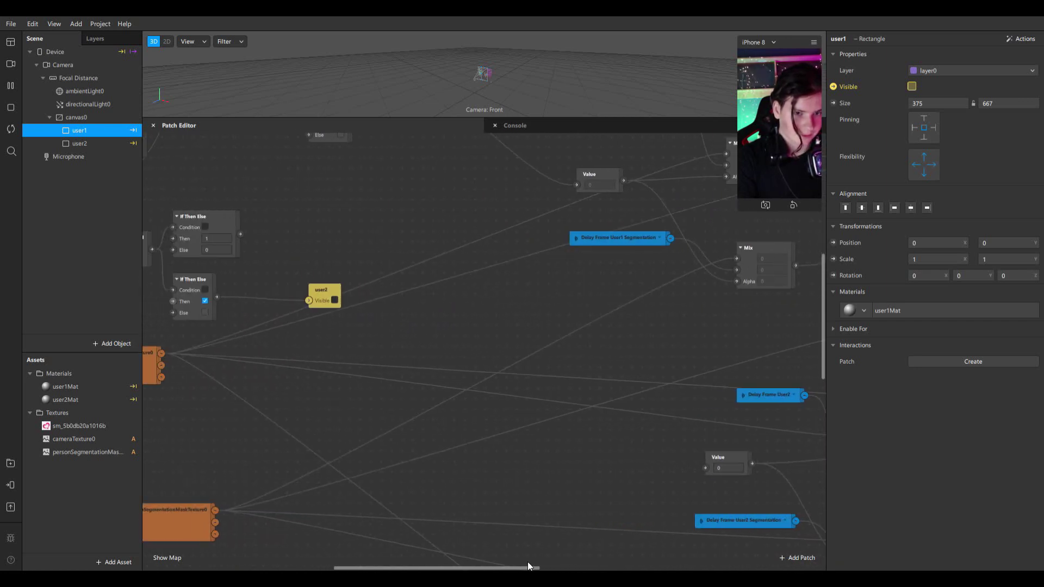
drag(240, 235, 707, 471)
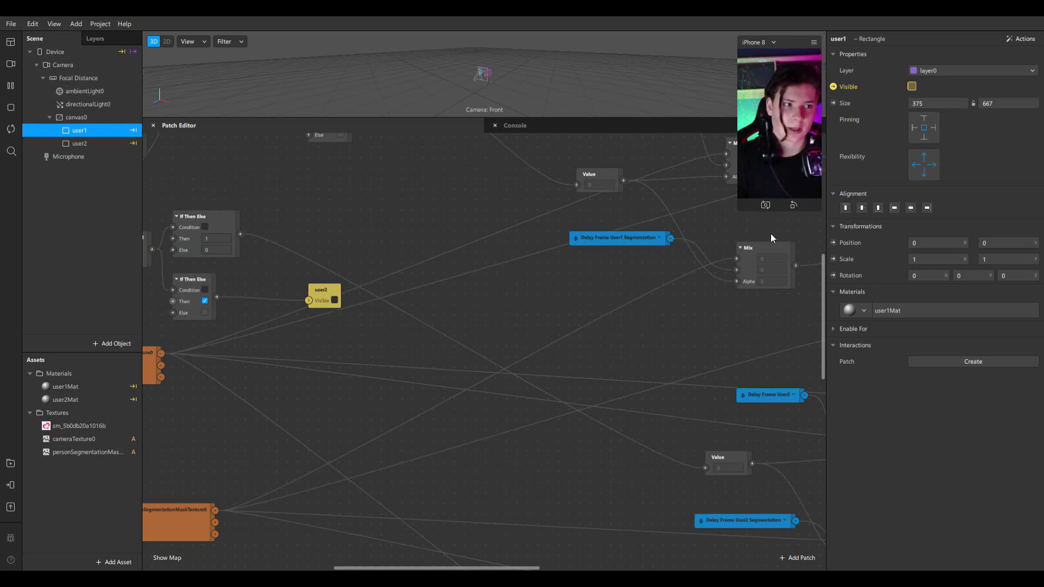
drag(753, 215, 752, 536)
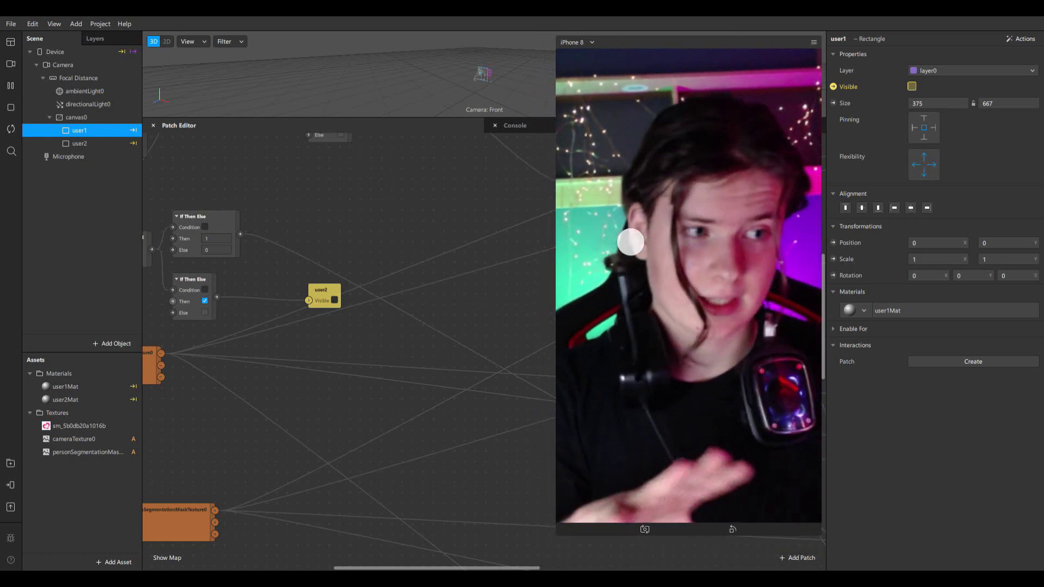
Step: Enable Simulate Touch, tap the preview to show user1, then restart the preview
click(814, 42)
click(851, 63)
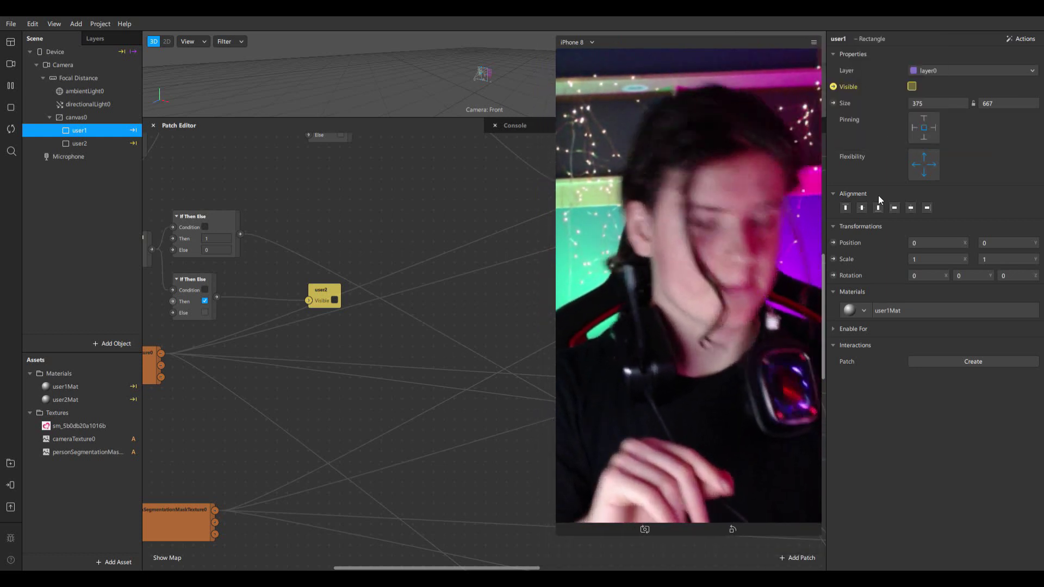
click(730, 396)
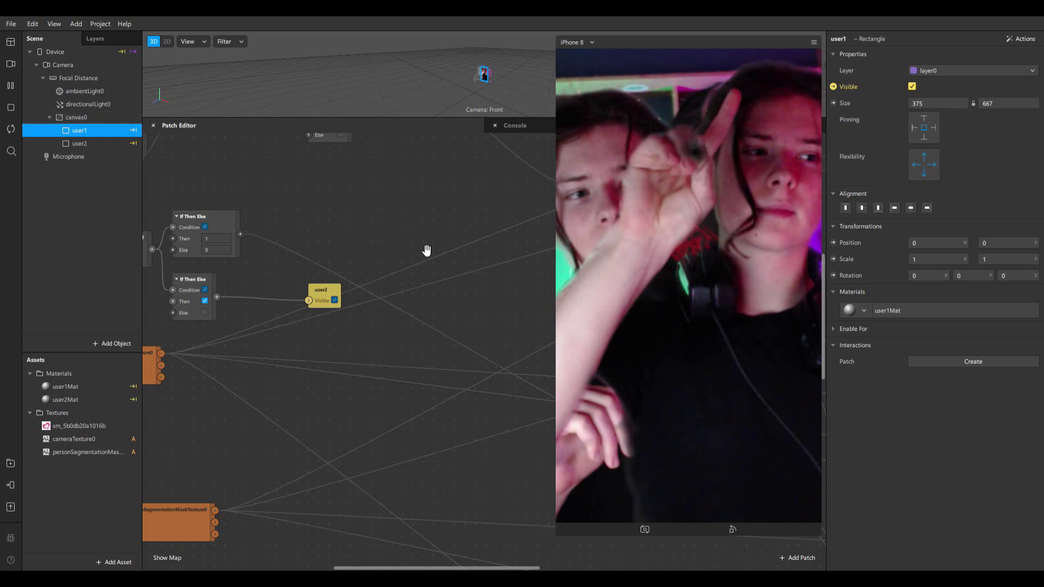
click(19, 135)
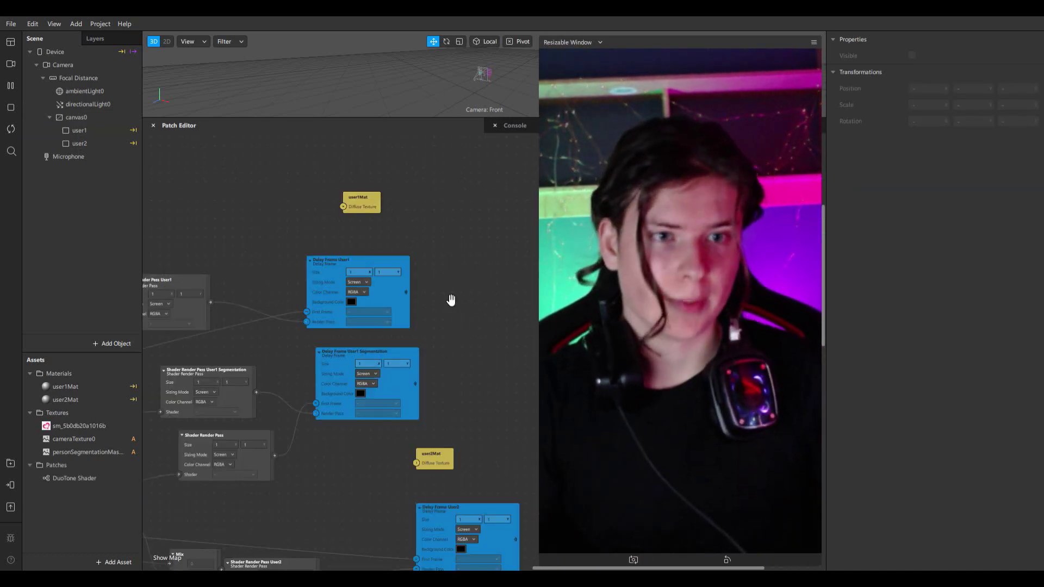
Step: Import the DuoTone Shader asset and place a DuoTone Shader patch in the graph
click(118, 566)
click(191, 416)
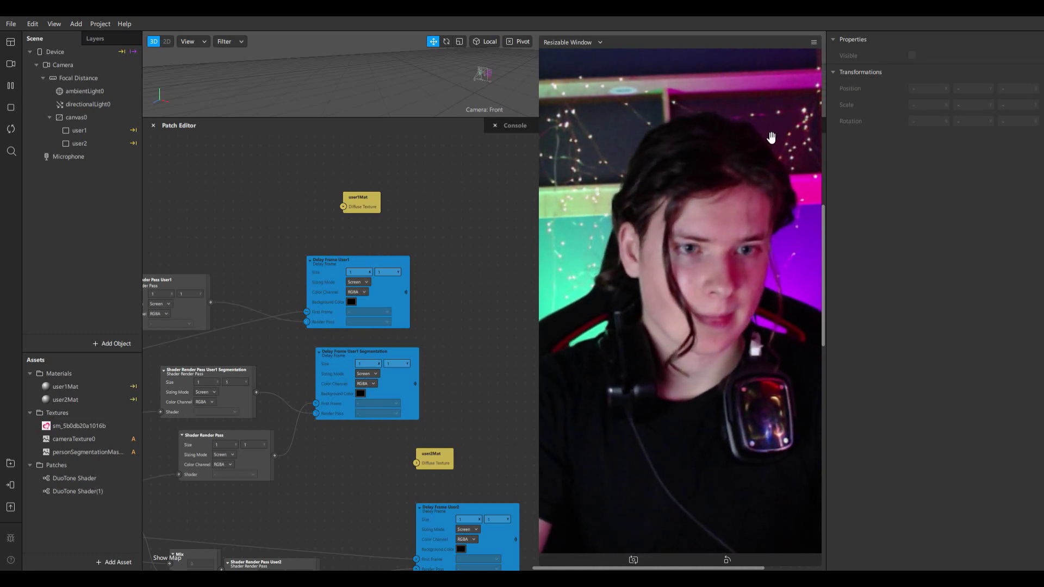
click(106, 479)
drag(85, 486, 269, 233)
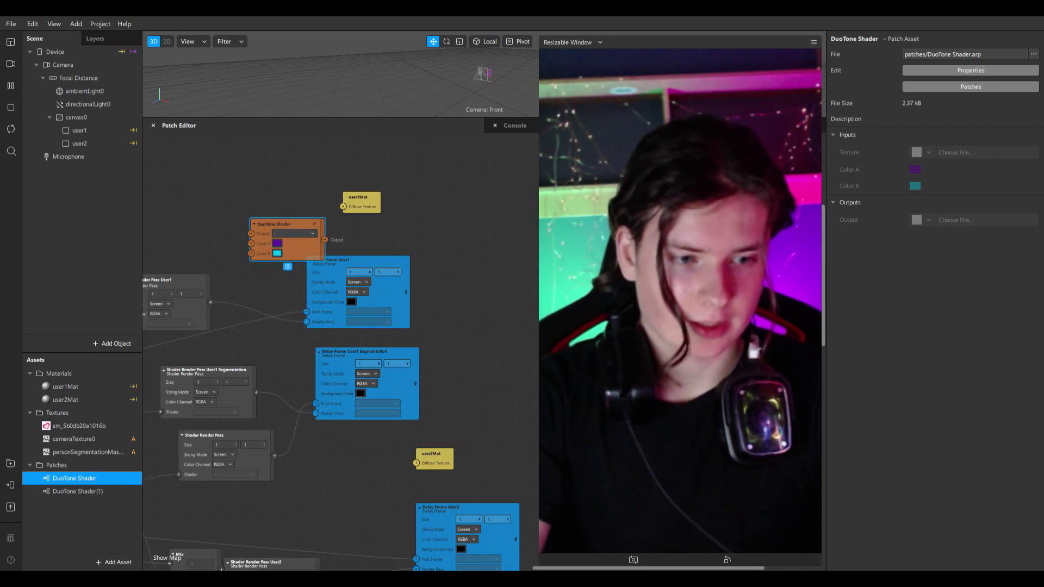
Step: Feed Shader Render Pass User1 into DuoTone's Texture and its output into user1Mat's Diffuse Texture
drag(539, 570, 483, 570)
scroll(438, 243, up, 3)
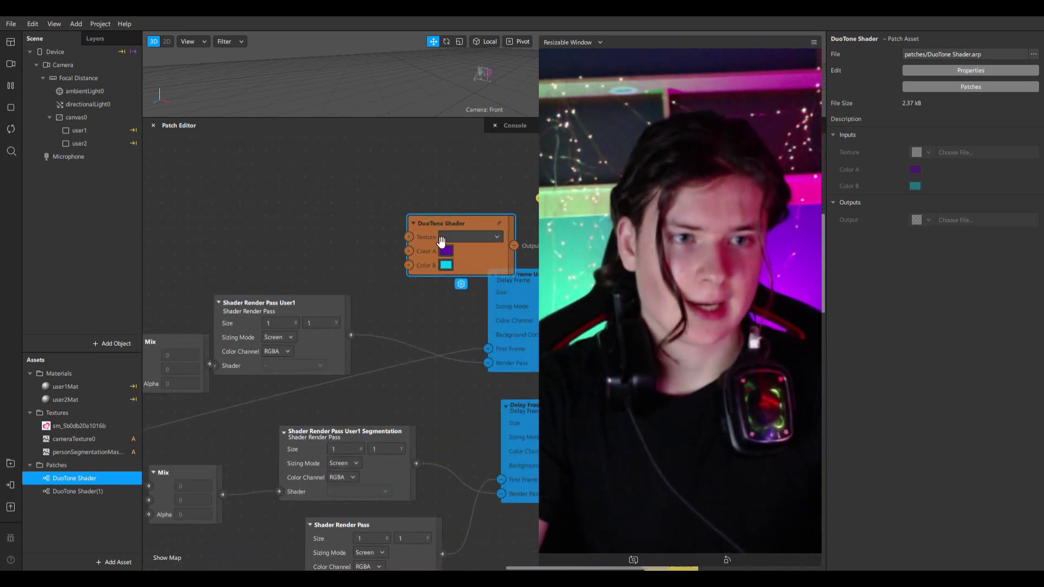
middle_drag(461, 411, 462, 435)
scroll(463, 435, up, 2)
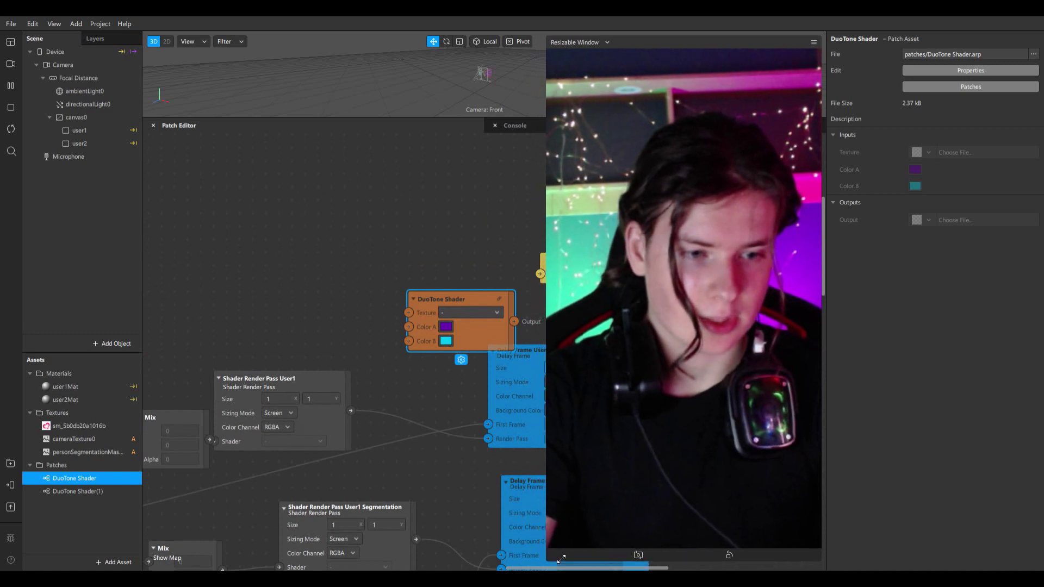
drag(548, 569, 656, 422)
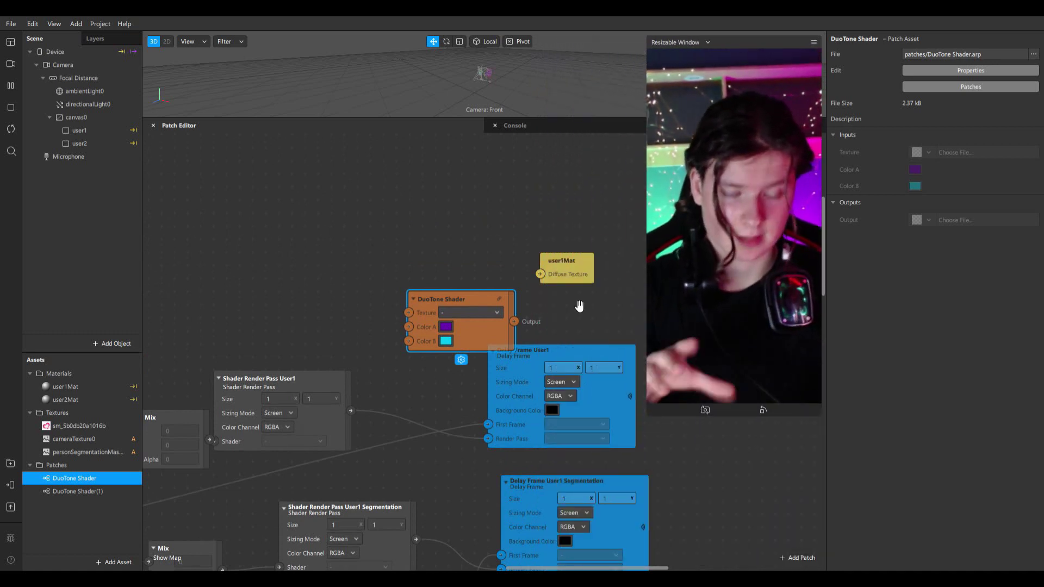
drag(492, 334, 454, 283)
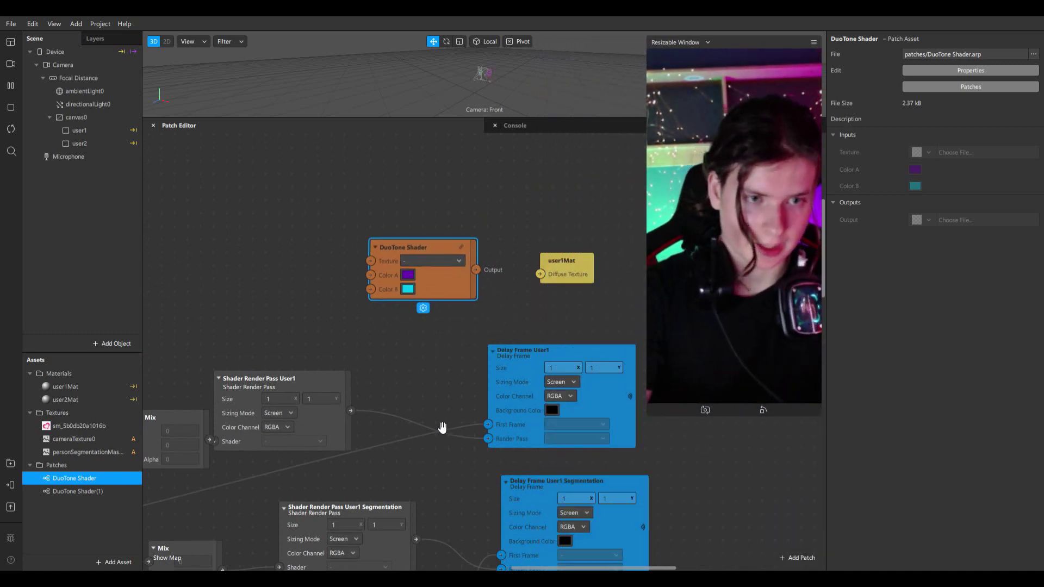
drag(352, 411, 372, 261)
drag(476, 270, 541, 275)
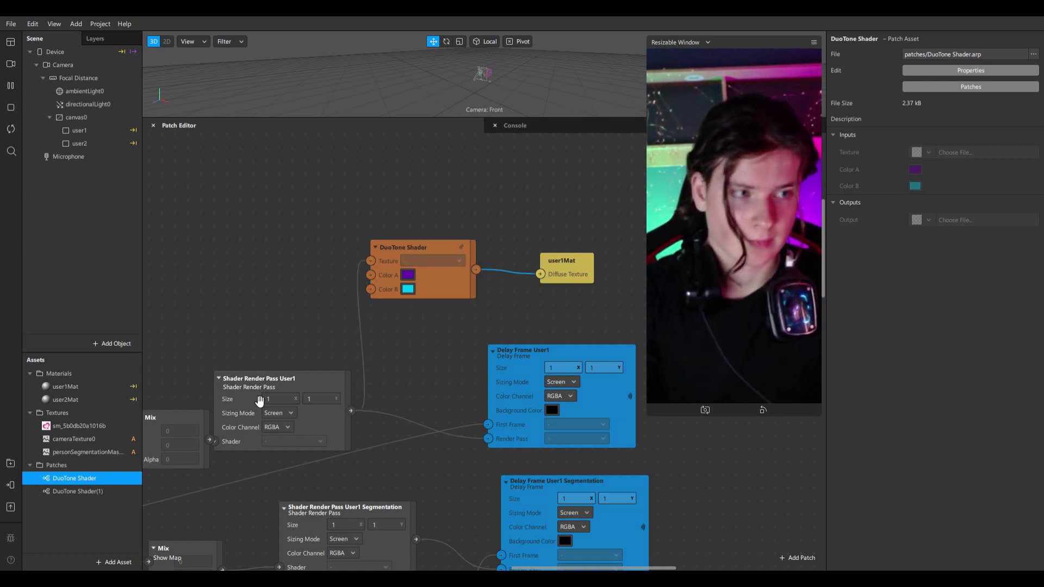
Step: Duplicate the DuoTone Shader below the original and remove the copy's incoming texture connection
click(457, 290)
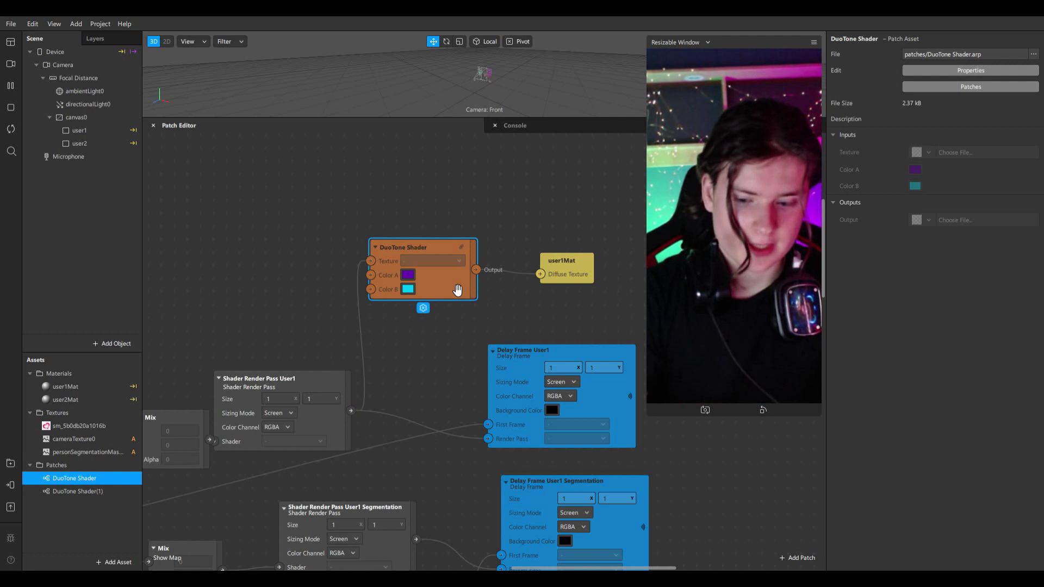
key(ctrl+d)
drag(473, 311, 469, 354)
key(Delete)
scroll(481, 435, down, 3)
Step: Feed Shader Render Pass User2 into the DuoTone copy, set Color B red, output to user2Mat Diffuse Texture
scroll(523, 283, down, 1)
drag(522, 280, 579, 403)
drag(508, 462, 501, 366)
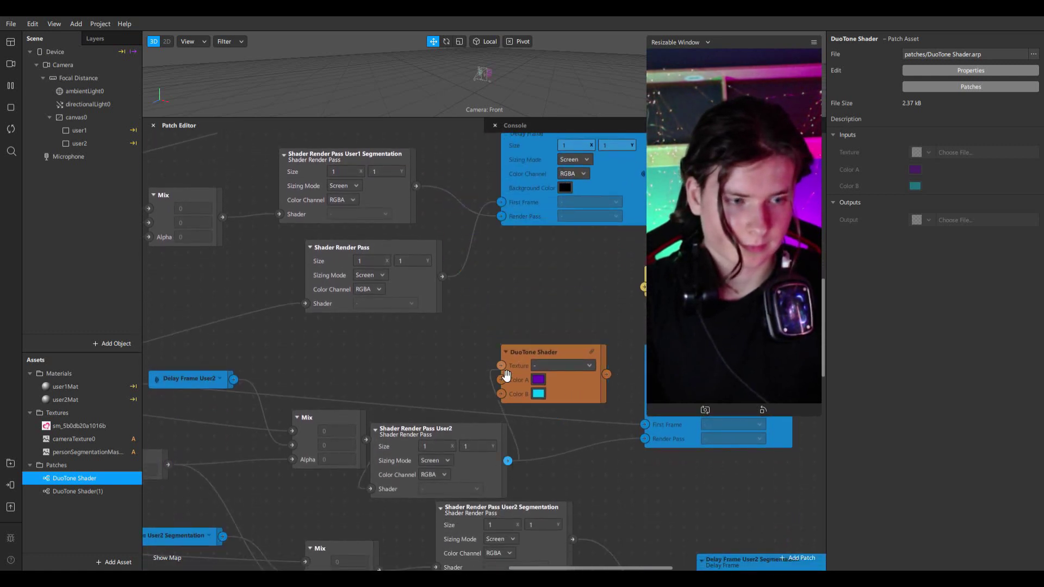
scroll(486, 425, right, 5)
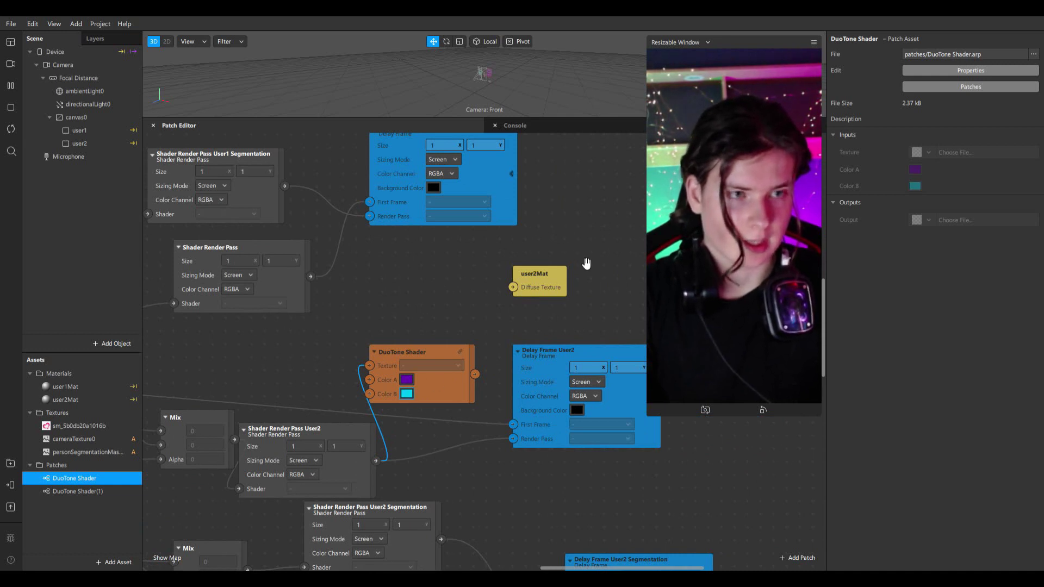
drag(566, 260, 540, 189)
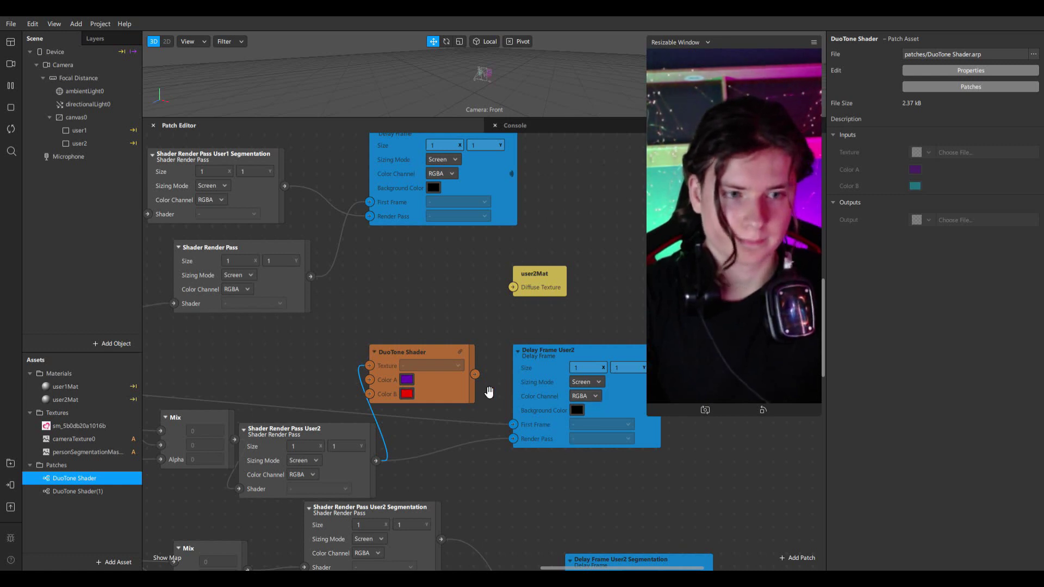
drag(476, 375, 517, 299)
right_click(459, 400)
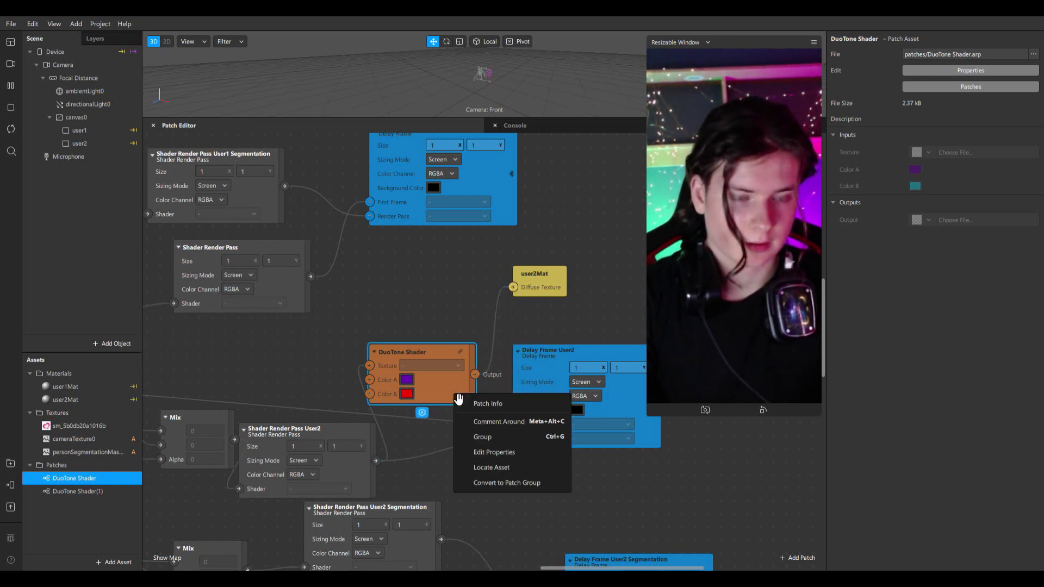
click(435, 307)
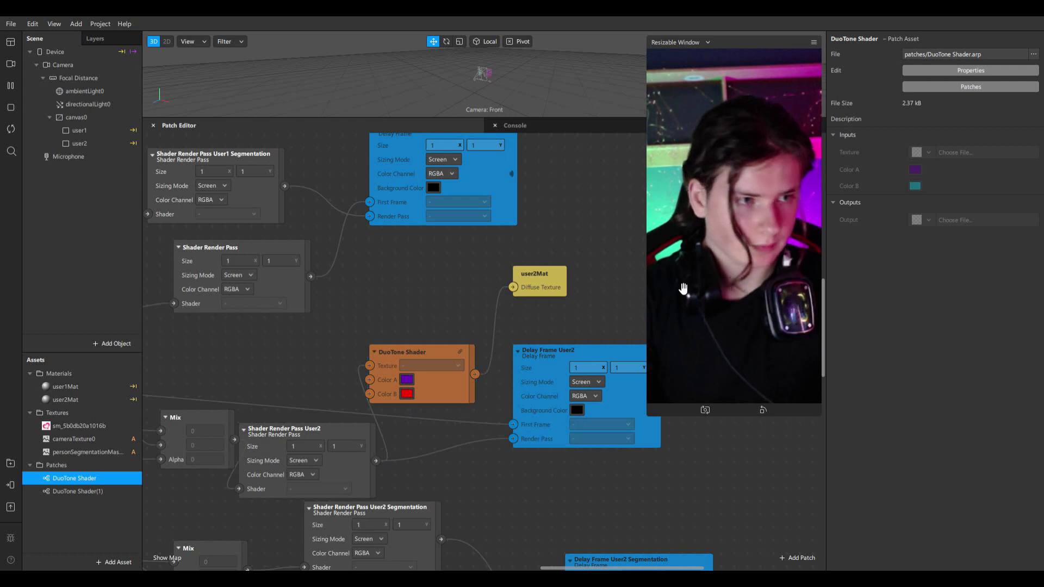